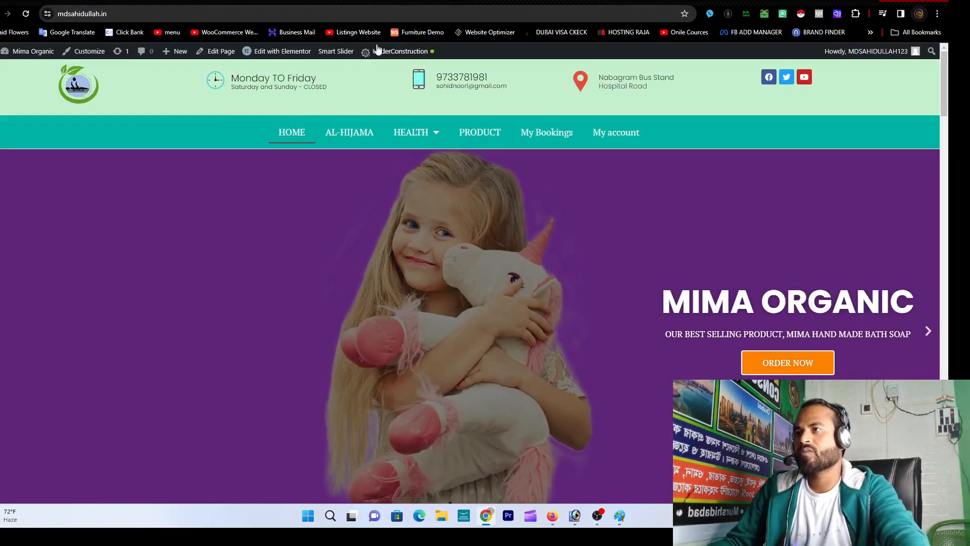
# Step: Advance the home page slider twice to the Hijama Specialist slide and choose BOOK NOW
pyautogui.scroll(-5, 521, 270)
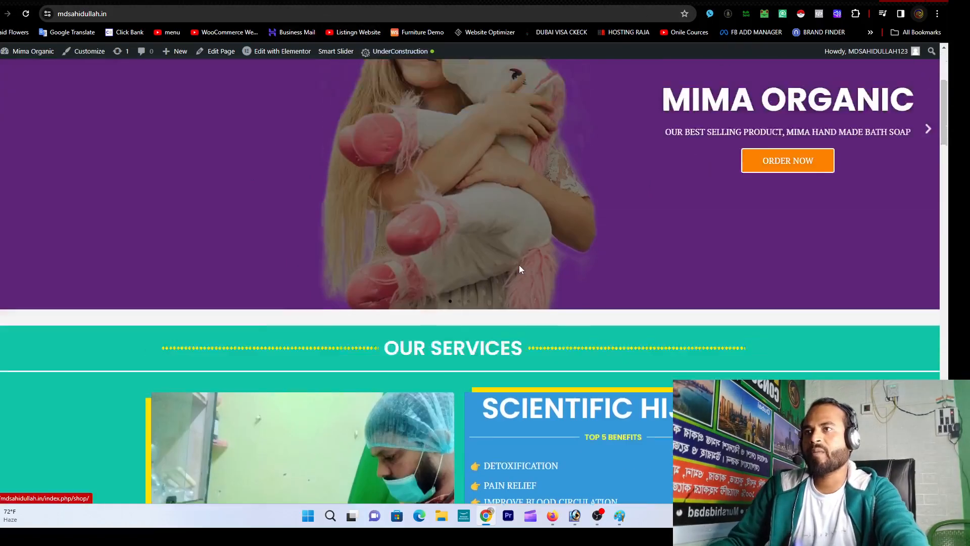
pyautogui.scroll(5, 520, 268)
pyautogui.scroll(-12, 520, 266)
pyautogui.scroll(5, 519, 268)
pyautogui.scroll(-3, 519, 267)
pyautogui.scroll(10, 519, 268)
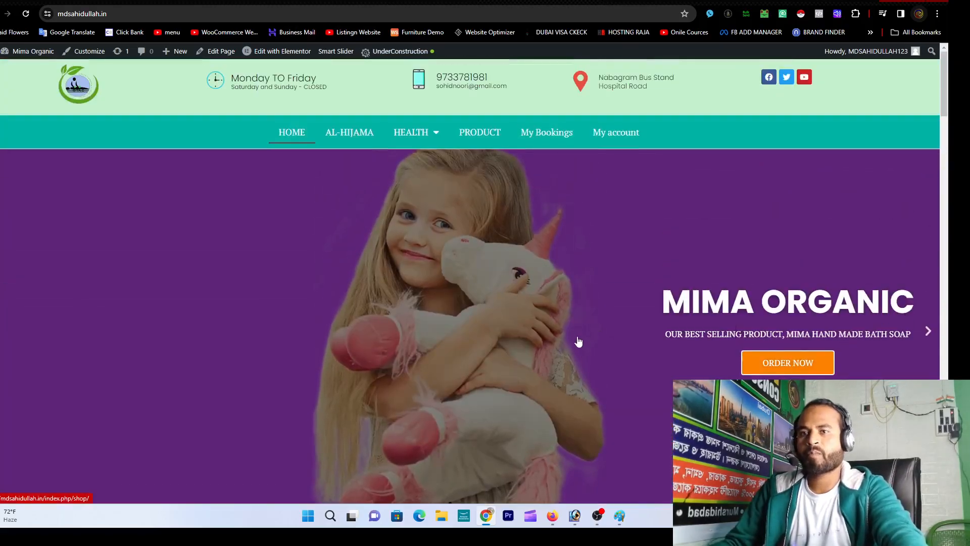
pyautogui.click(928, 334)
pyautogui.click(928, 334)
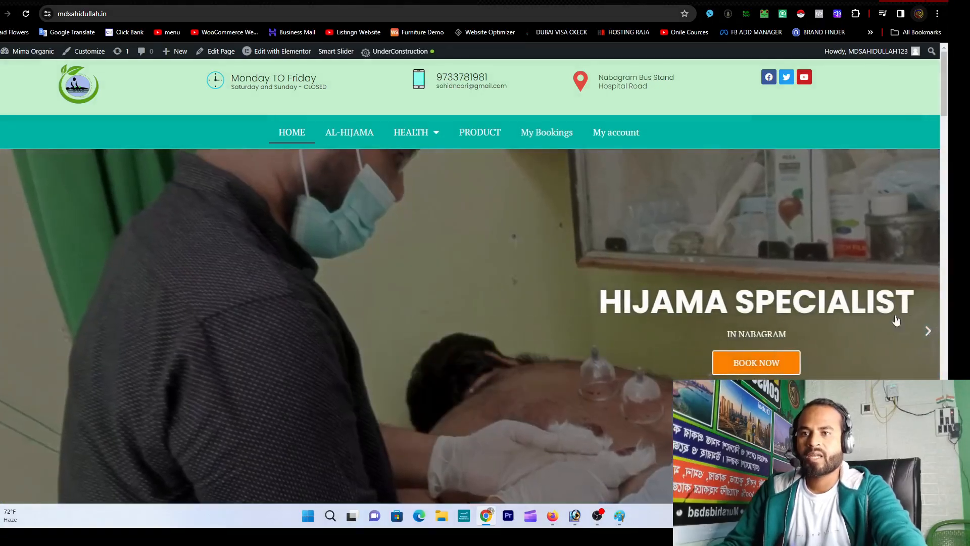
pyautogui.click(748, 364)
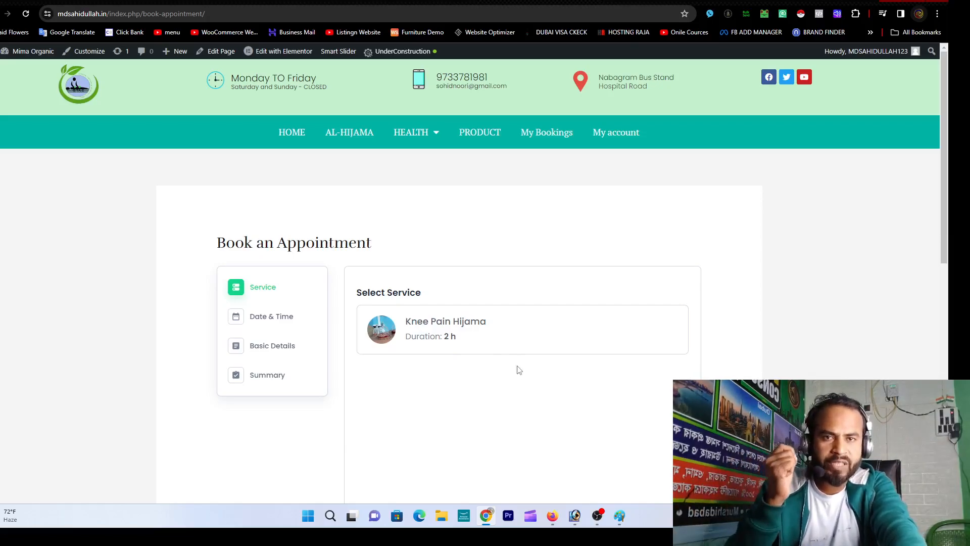
pyautogui.click(289, 134)
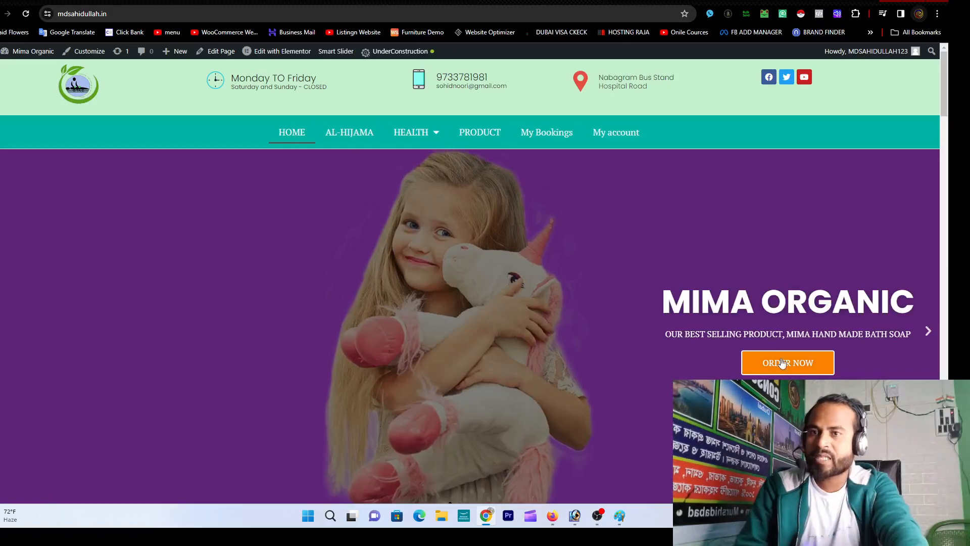
pyautogui.click(930, 334)
pyautogui.click(929, 333)
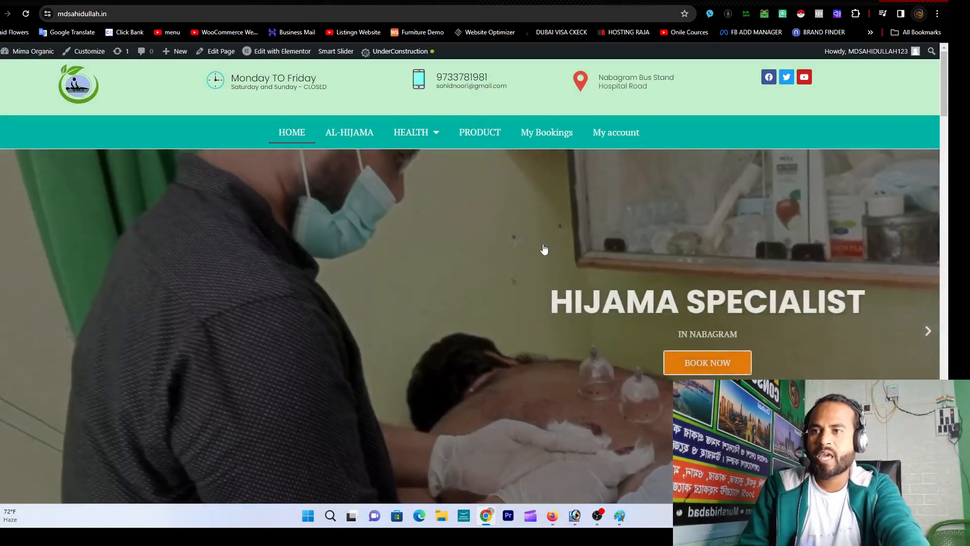
pyautogui.click(412, 302)
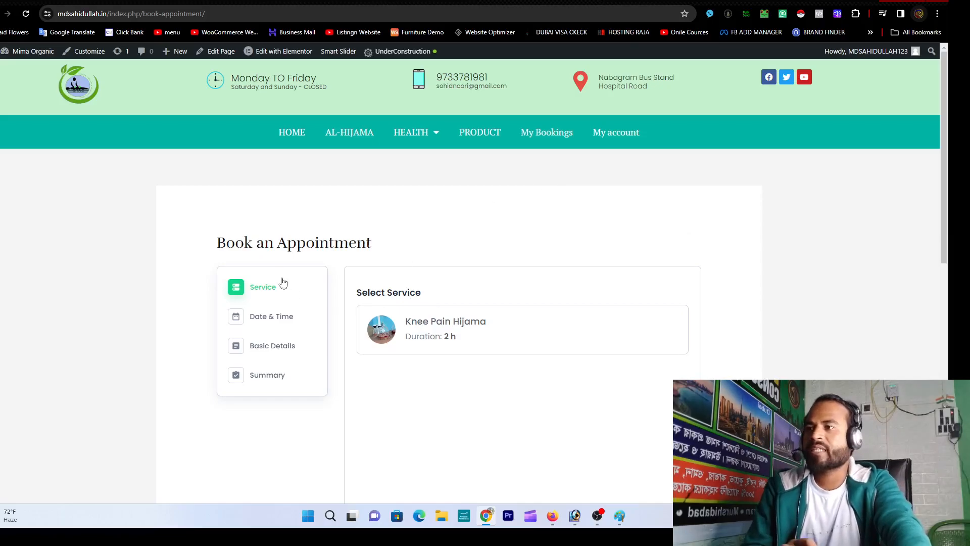
pyautogui.moveTo(216, 247); pyautogui.dragTo(378, 245)
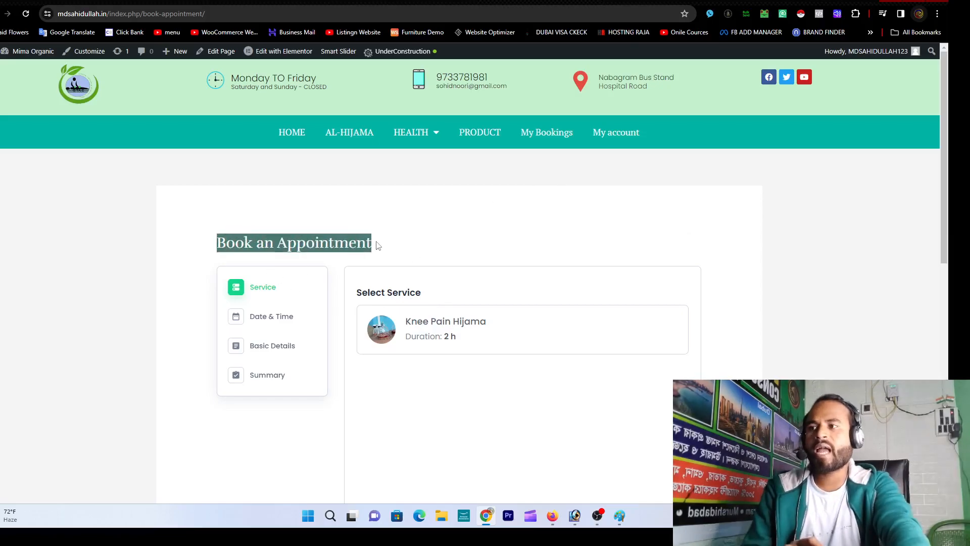
pyautogui.click(377, 246)
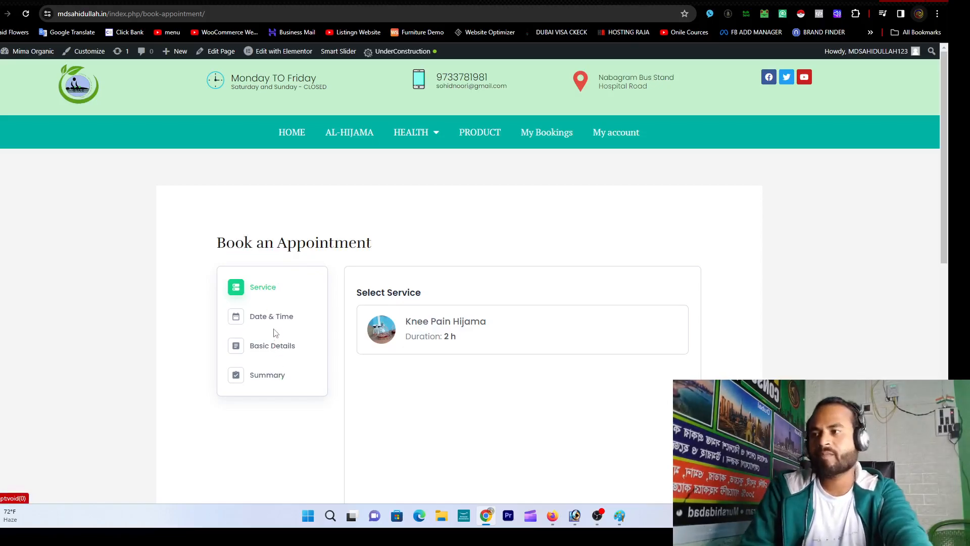
pyautogui.click(273, 317)
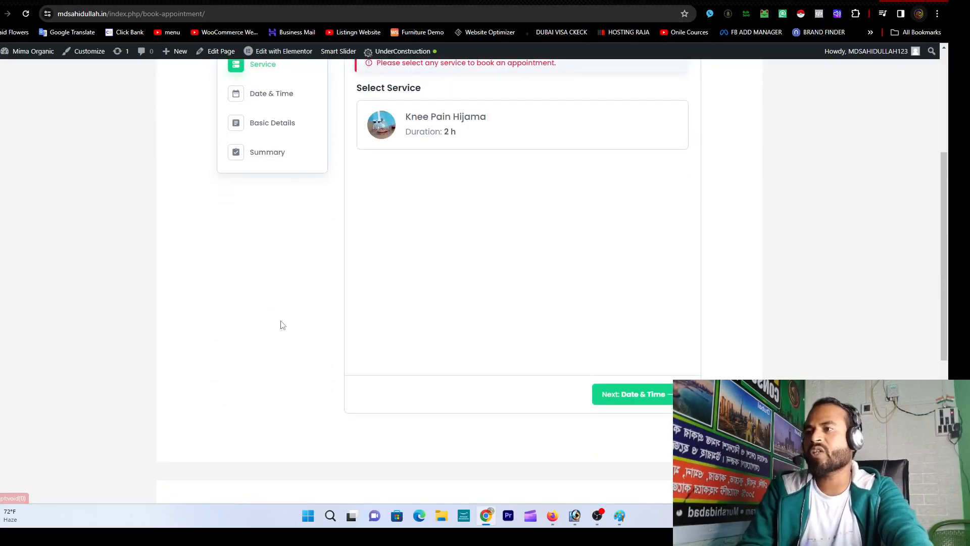
pyautogui.scroll(3, 402, 288)
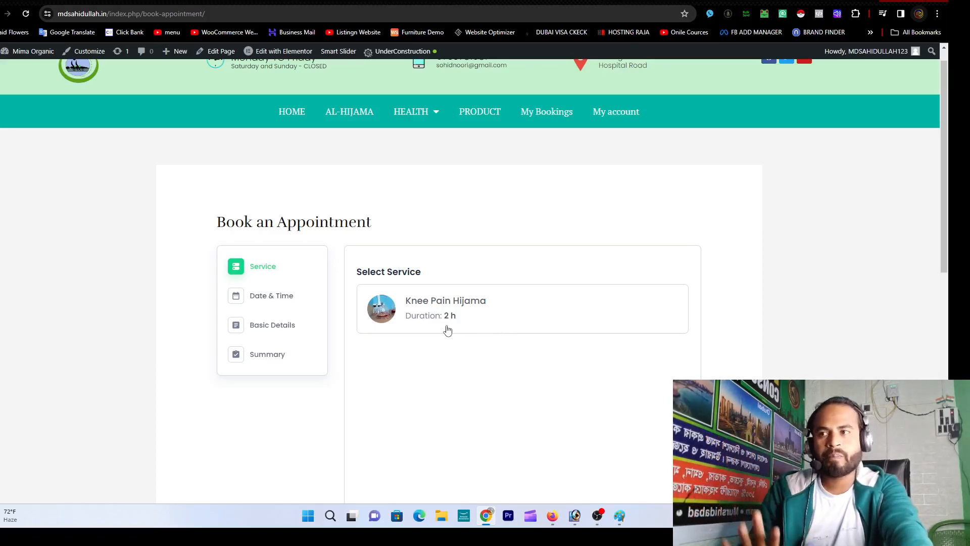
# Step: Select the Knee Pain Hijama service on the booking form
pyautogui.click(500, 316)
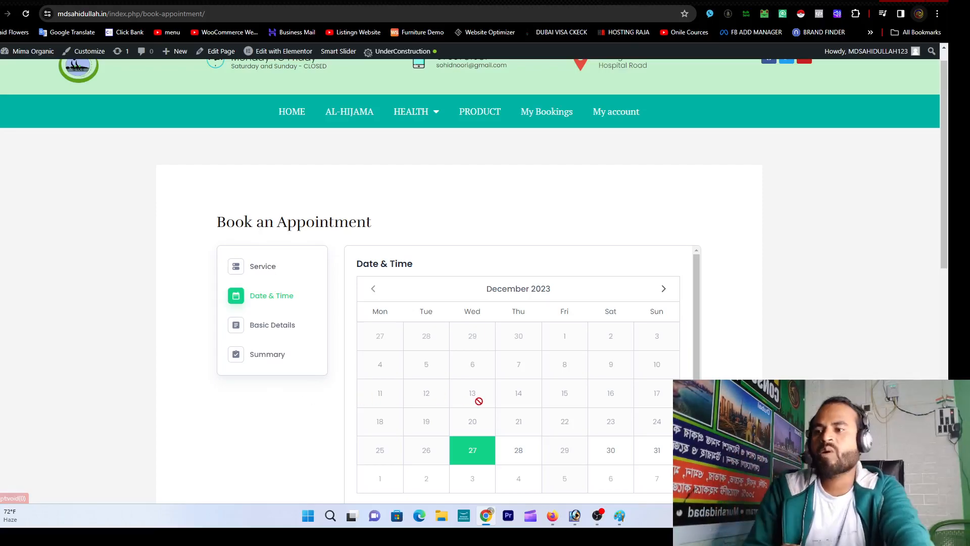
pyautogui.scroll(-1, 475, 402)
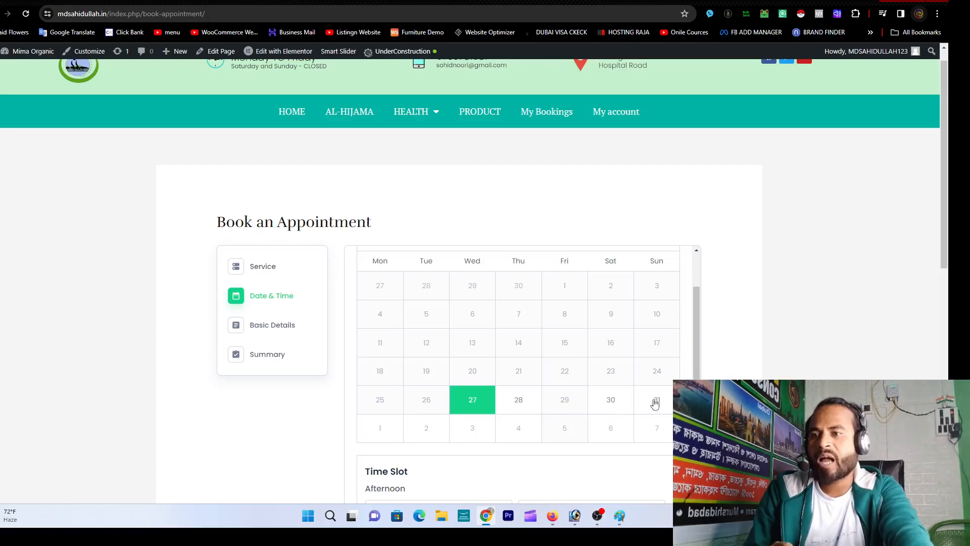
pyautogui.scroll(-2, 532, 345)
pyautogui.scroll(3, 589, 347)
pyautogui.scroll(1, 589, 348)
# Step: Pick 10 January 2024 in the calendar and view its time slots
pyautogui.click(663, 310)
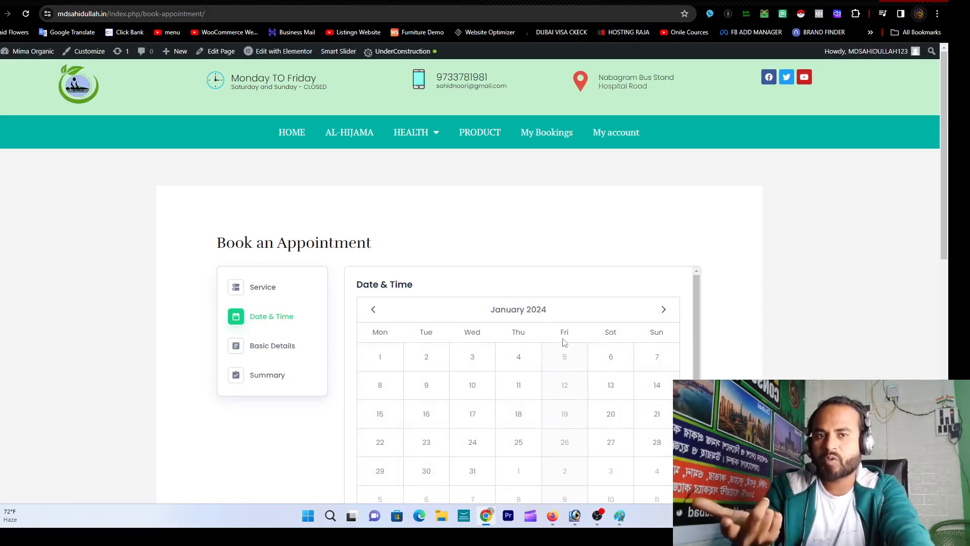
pyautogui.click(471, 396)
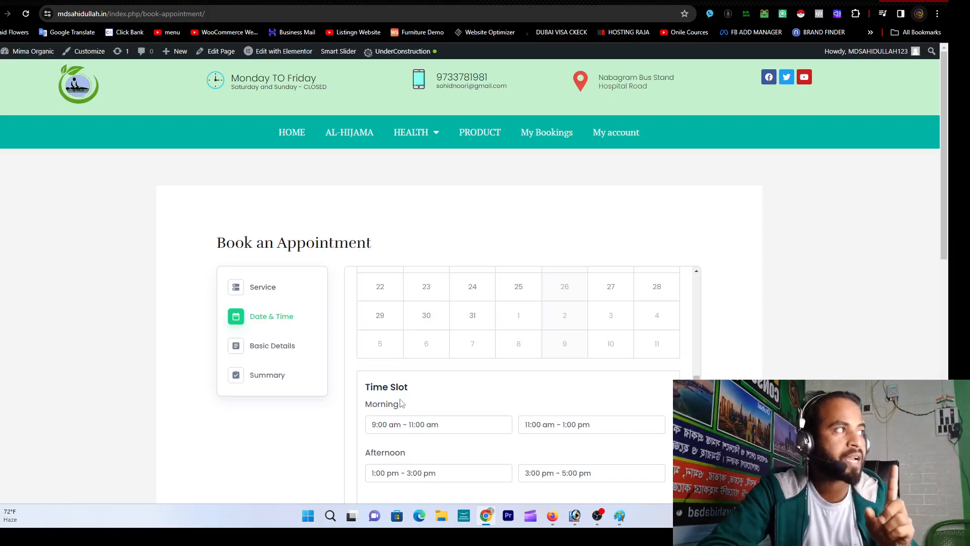
pyautogui.scroll(-1, 418, 407)
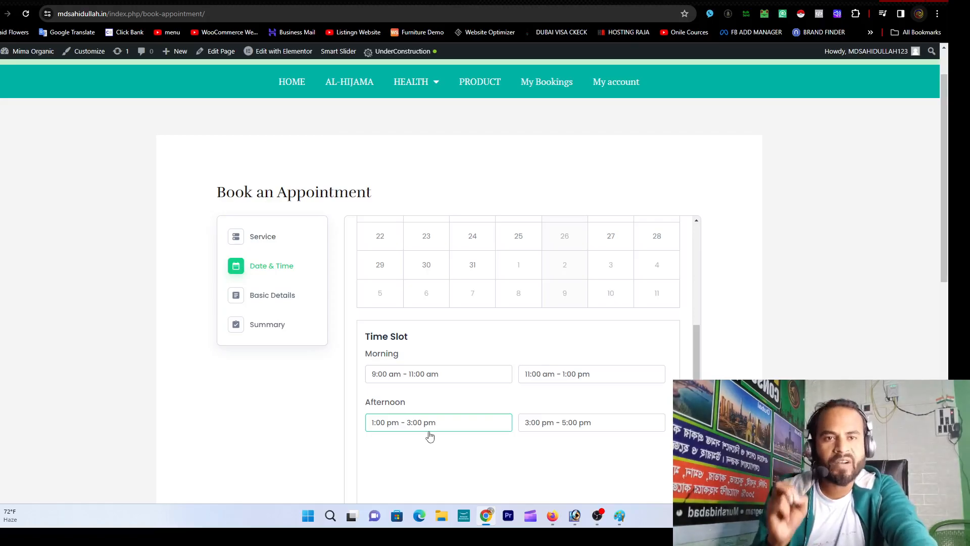
# Step: Book the 3:00 pm – 5:00 pm slot and clear the pre-filled e-mail address
pyautogui.click(564, 427)
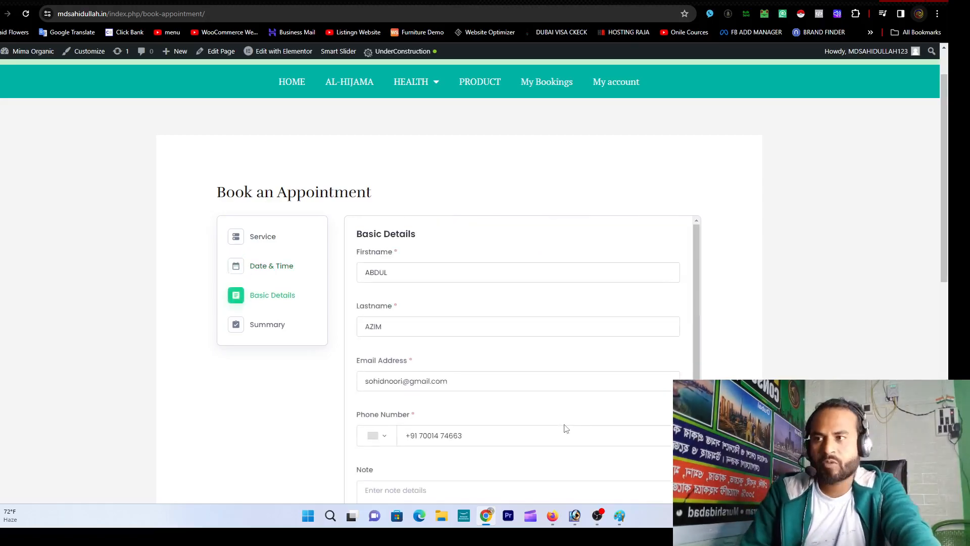
pyautogui.scroll(-1, 465, 374)
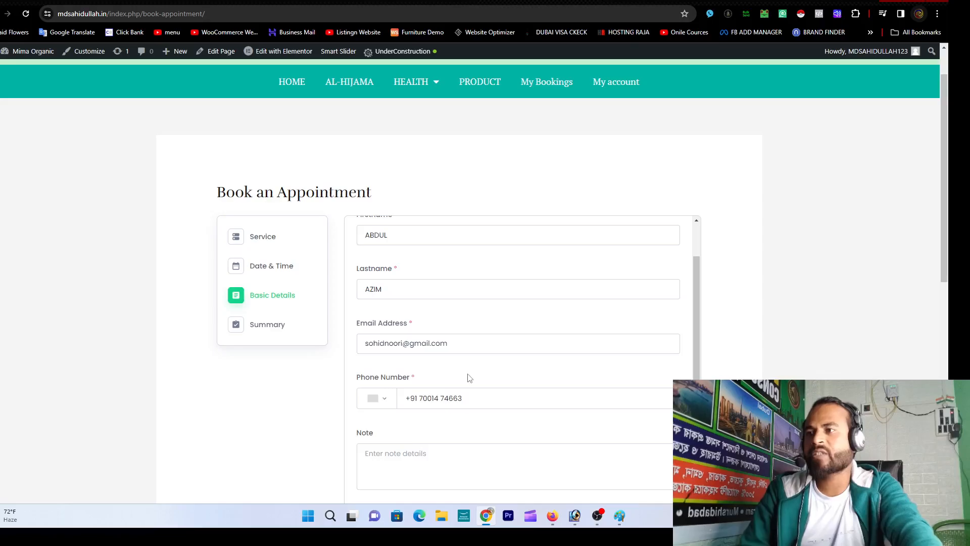
pyautogui.scroll(1, 466, 376)
pyautogui.tripleClick(461, 383)
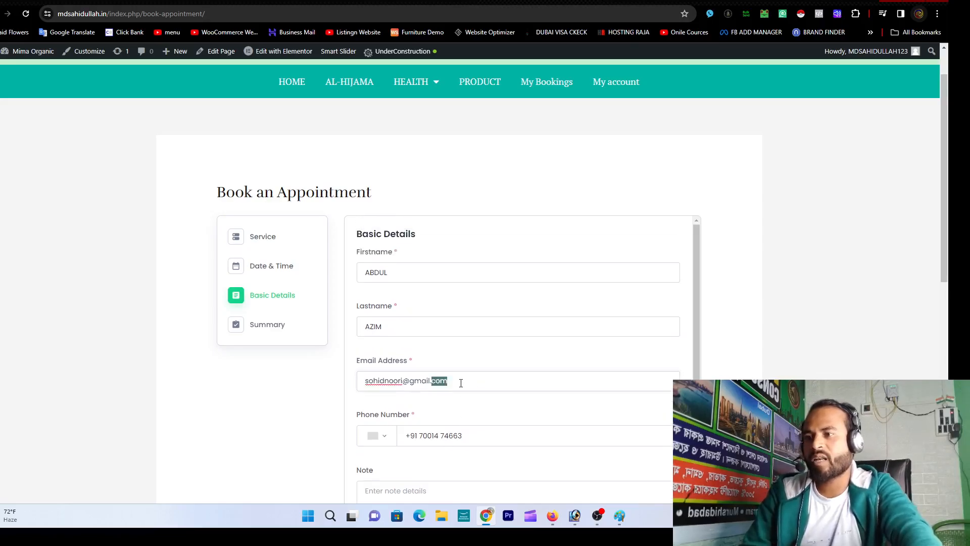
pyautogui.press('BackSpace')
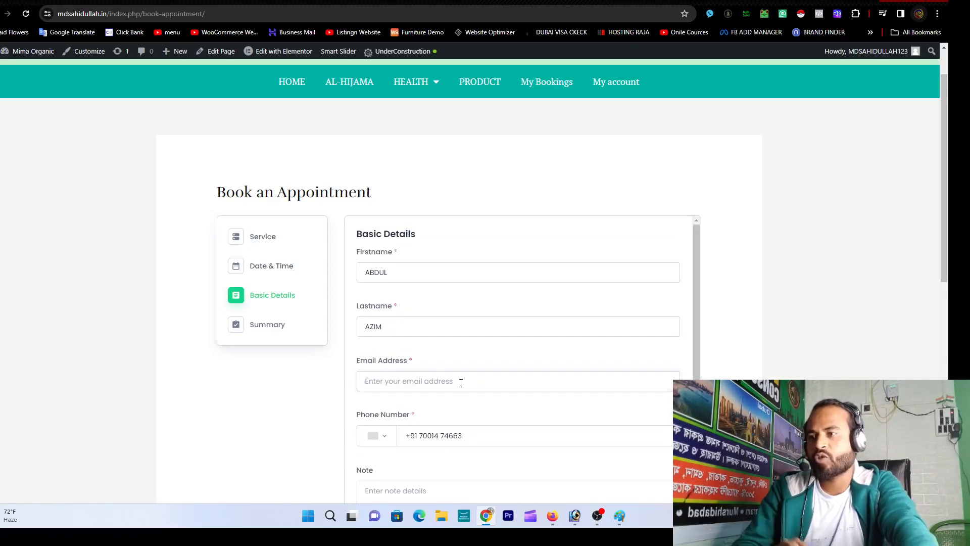
# Step: Enter the customer's first name, last name and e-mail address
pyautogui.click(407, 275)
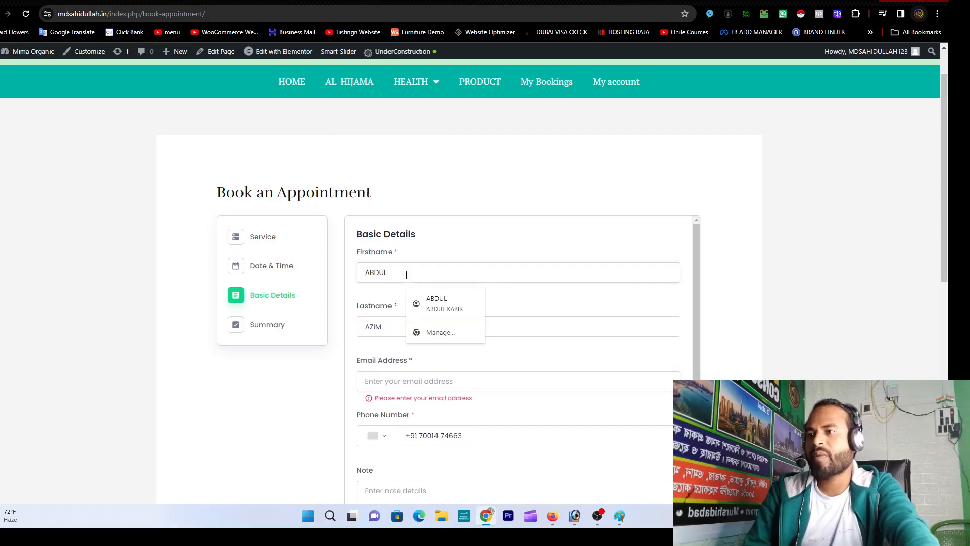
pyautogui.moveTo(402, 275); pyautogui.dragTo(355, 277)
pyautogui.press('Tab')
pyautogui.press('Tab')
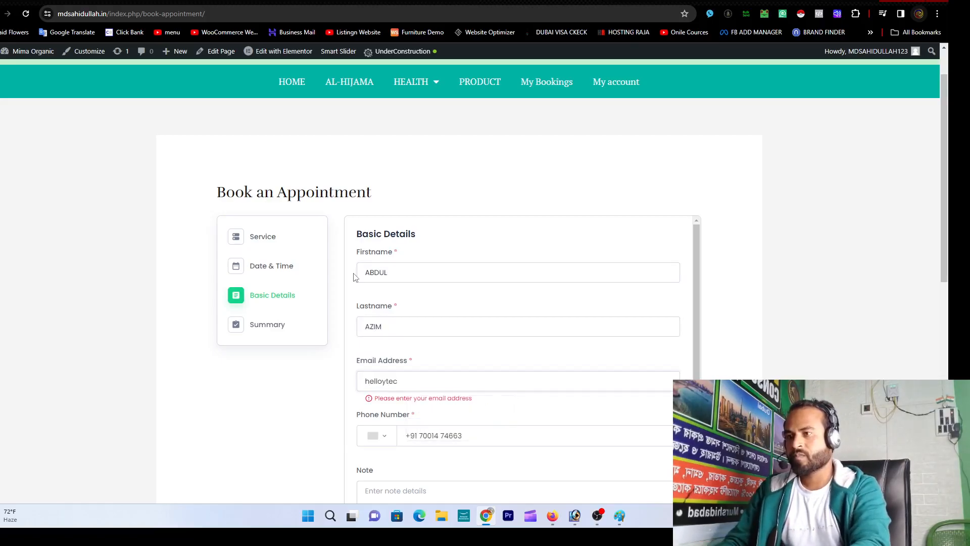
pyautogui.press('BackSpace')
pyautogui.press('BackSpace')
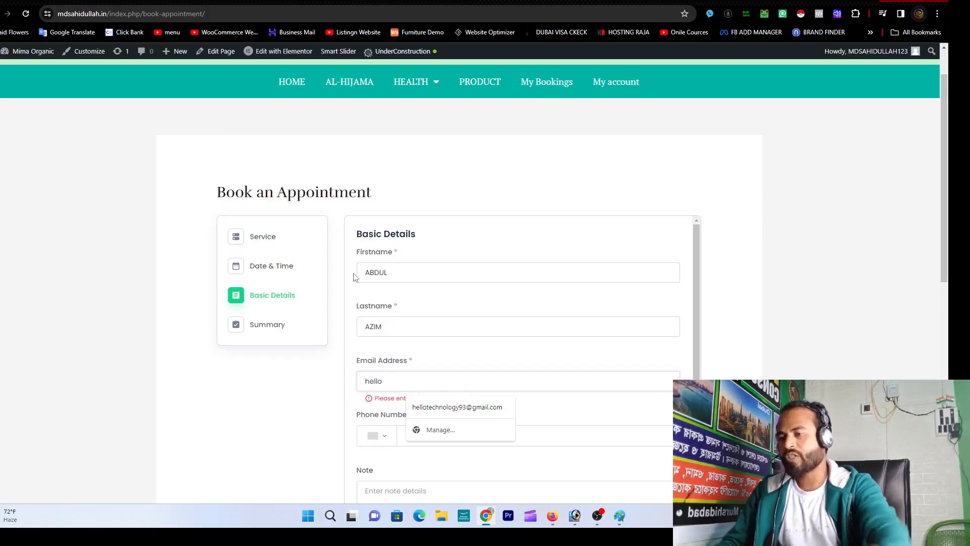
pyautogui.click(467, 407)
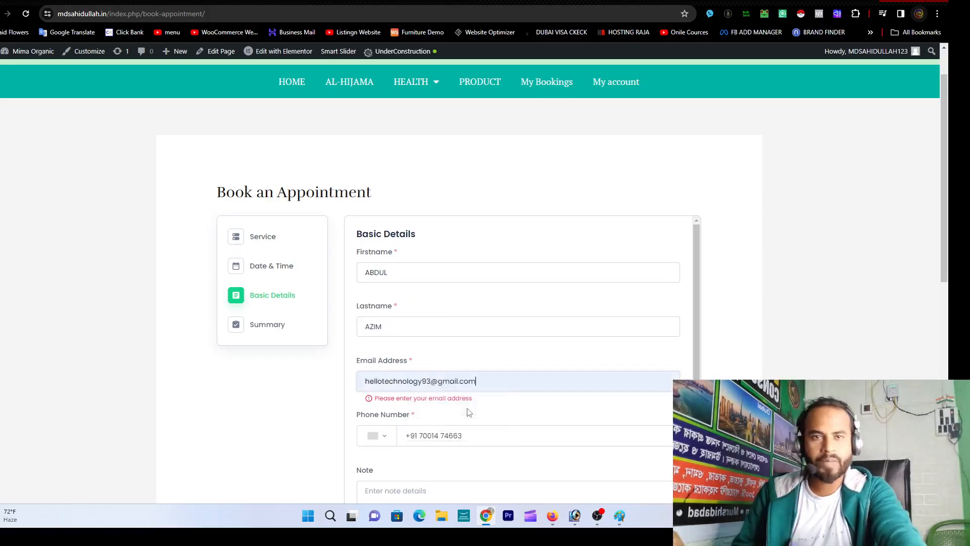
# Step: Replace the phone number with the customer's phone number
pyautogui.click(474, 436)
pyautogui.click(501, 379)
pyautogui.click(535, 407)
pyautogui.scroll(-1, 535, 406)
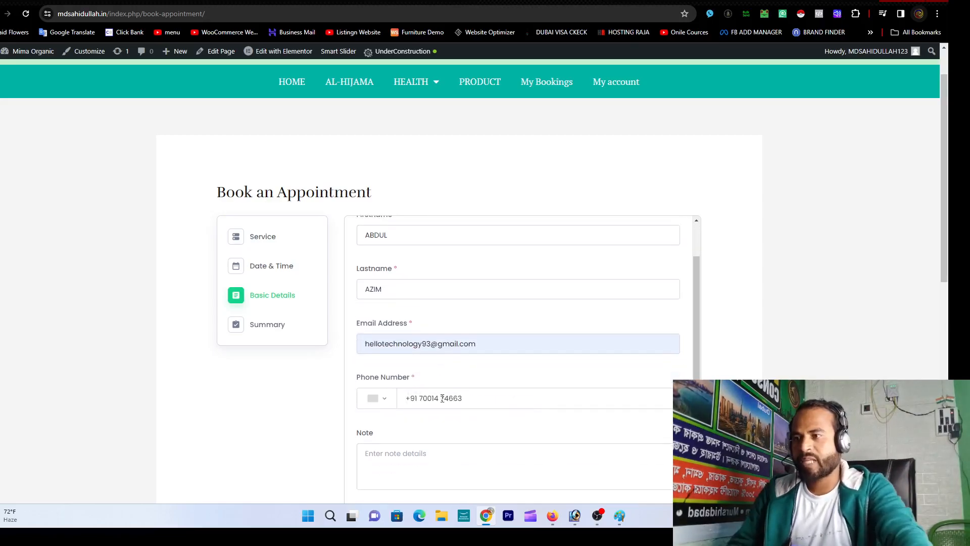
pyautogui.hotkey('ctrl', 'shift', 'Left')
pyautogui.hotkey('ctrl', 'shift', 'Left')
pyautogui.hotkey('ctrl', 'shift', 'Left')
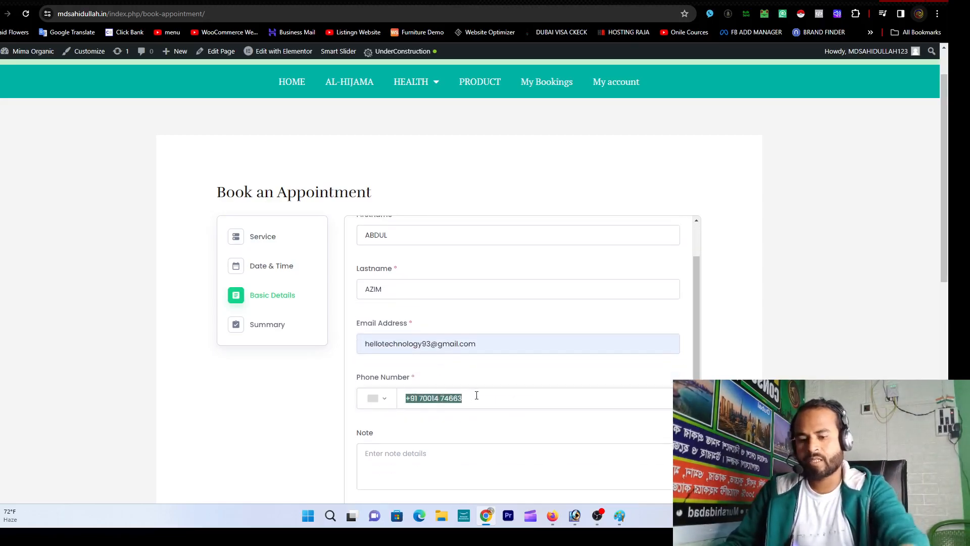
# Step: Start a note, erase it, and open a new browser tab
pyautogui.scroll(-3, 455, 470)
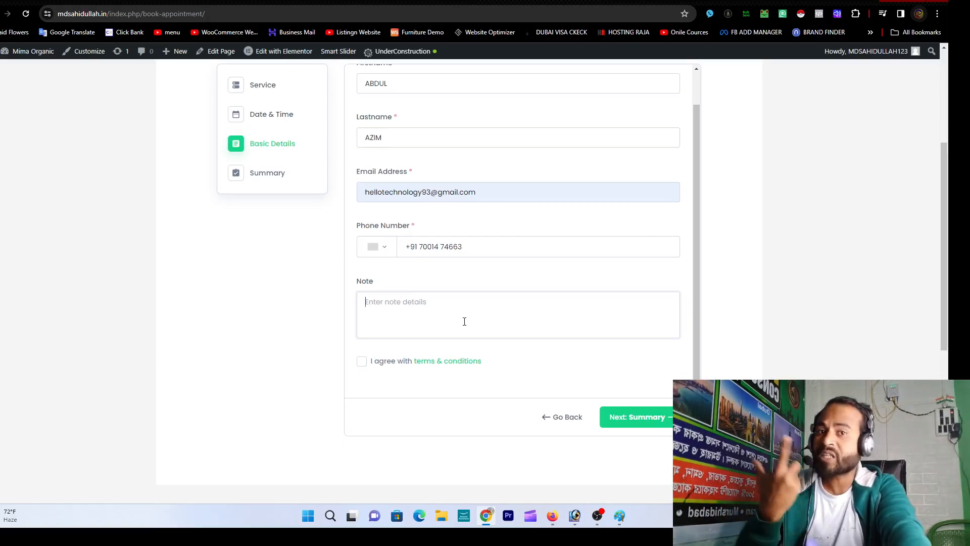
pyautogui.scroll(1, 464, 323)
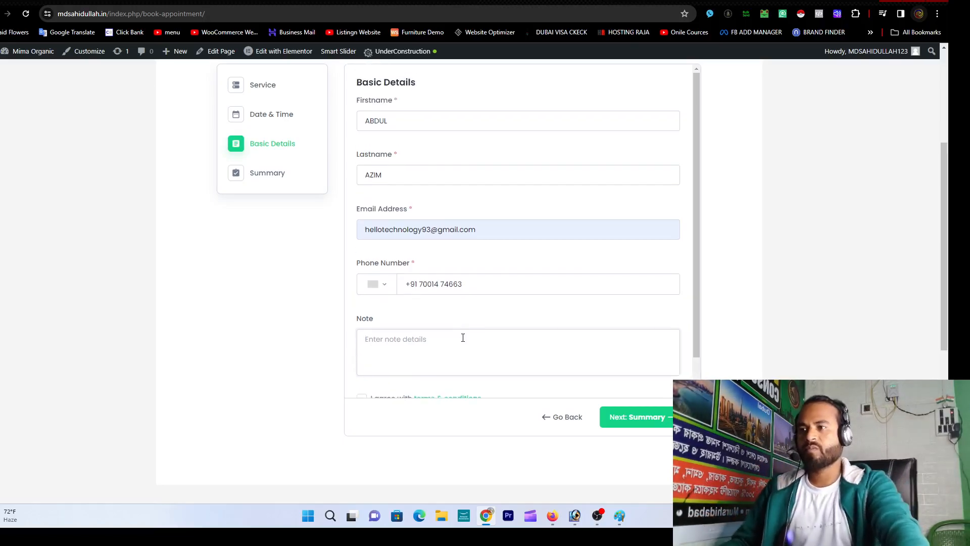
pyautogui.scroll(-1, 452, 323)
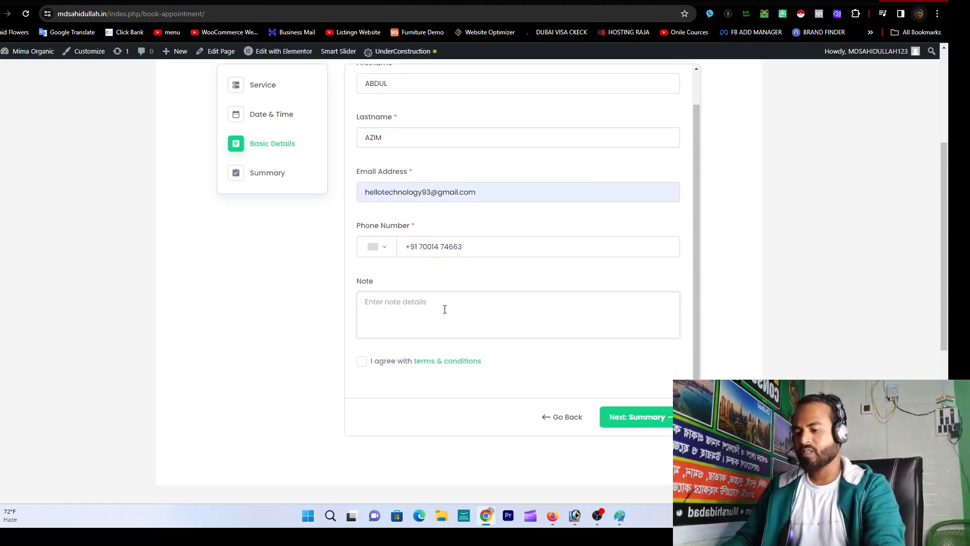
pyautogui.write('Pl')
pyautogui.press('BackSpace')
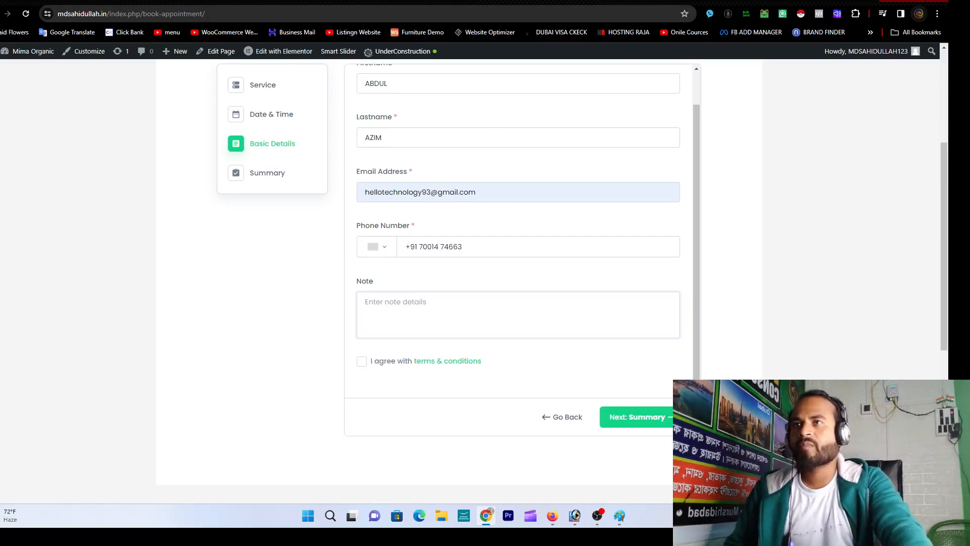
pyautogui.hotkey('ctrl', 't')
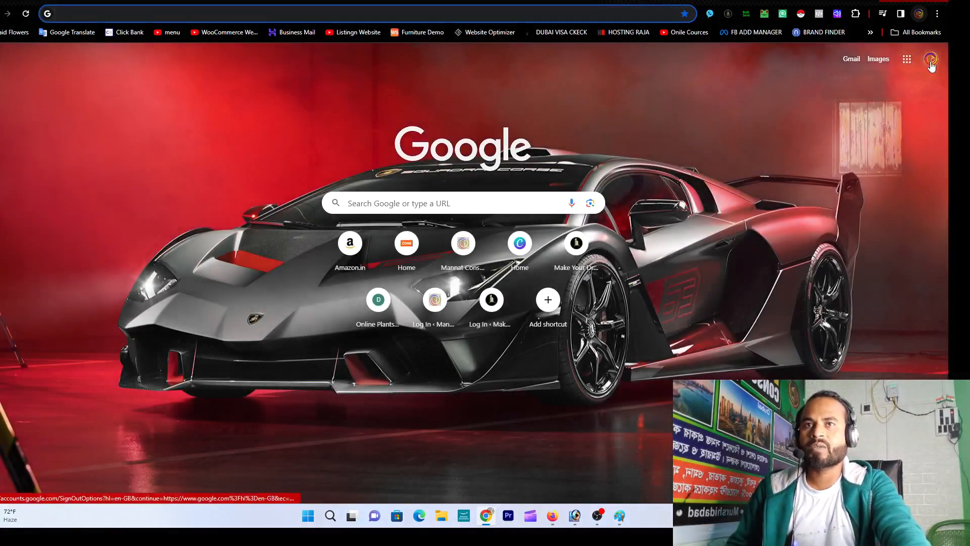
# Step: Switch to the booking Google account, check its Gmail inbox, and return to the booking form
pyautogui.click(930, 61)
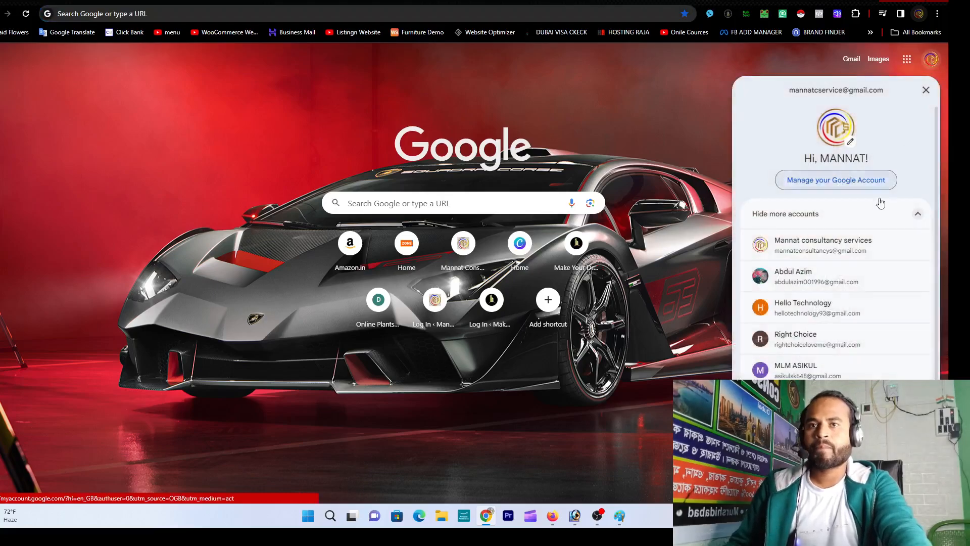
pyautogui.click(813, 308)
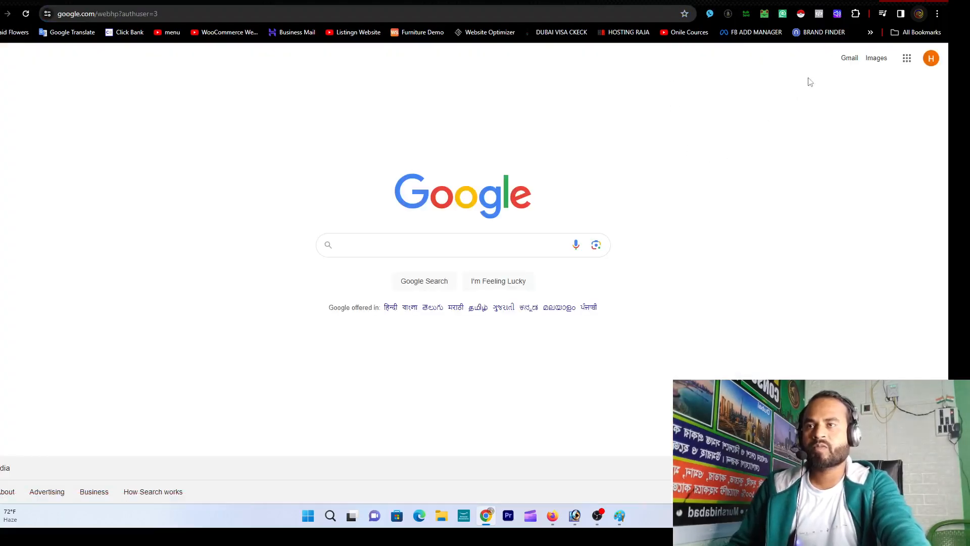
pyautogui.click(849, 59)
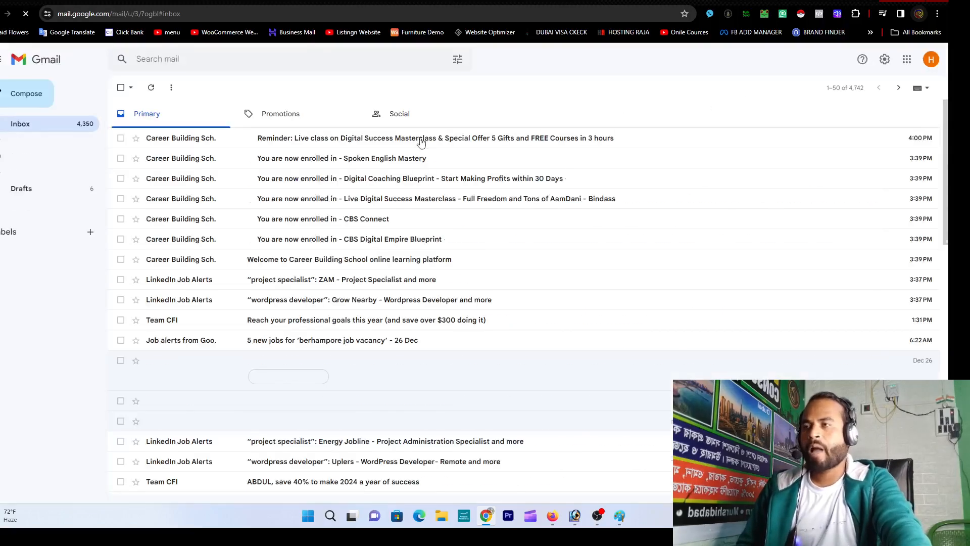
pyautogui.scroll(-2, 276, 244)
pyautogui.scroll(2, 277, 243)
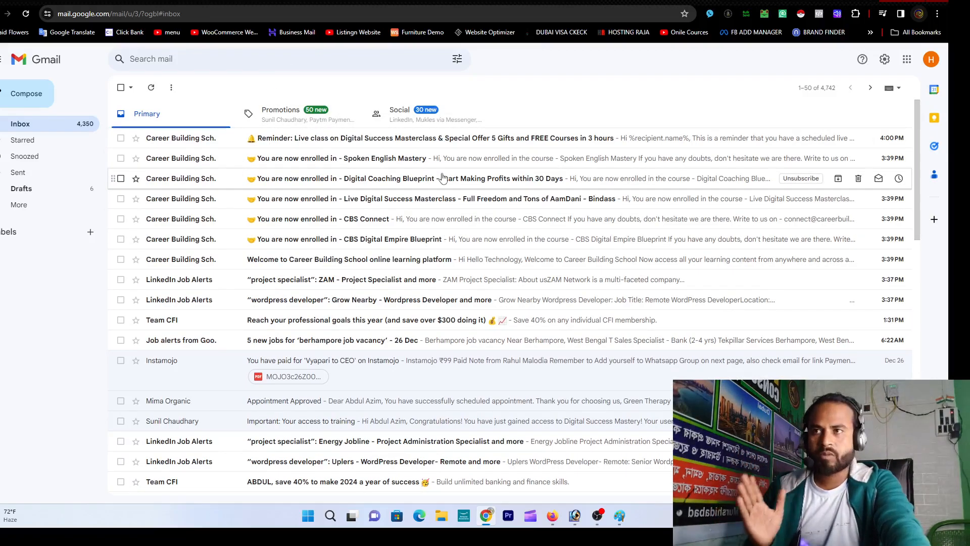
pyautogui.click(495, 1)
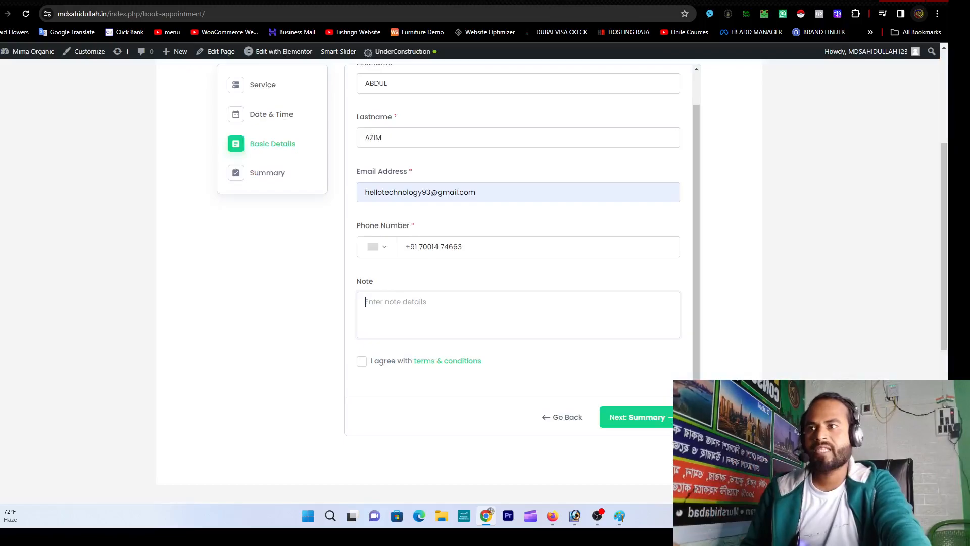
# Step: Write the note 'Please approved my Appointment', accept the terms, and continue to Summary
pyautogui.click(424, 312)
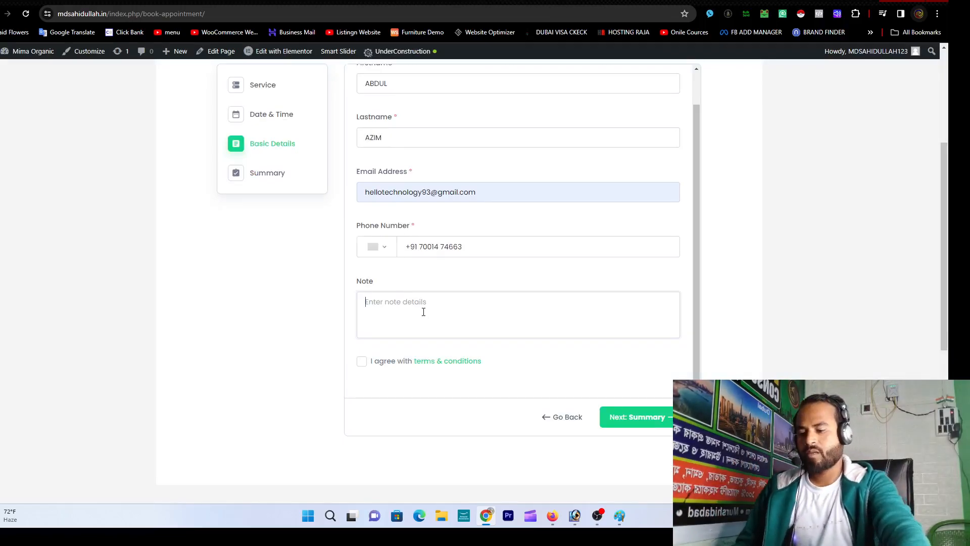
pyautogui.write('Please')
pyautogui.press('BackSpace')
pyautogui.press('BackSpace')
pyautogui.press('BackSpace')
pyautogui.write('a')
pyautogui.press('BackSpace')
pyautogui.write('Please ')
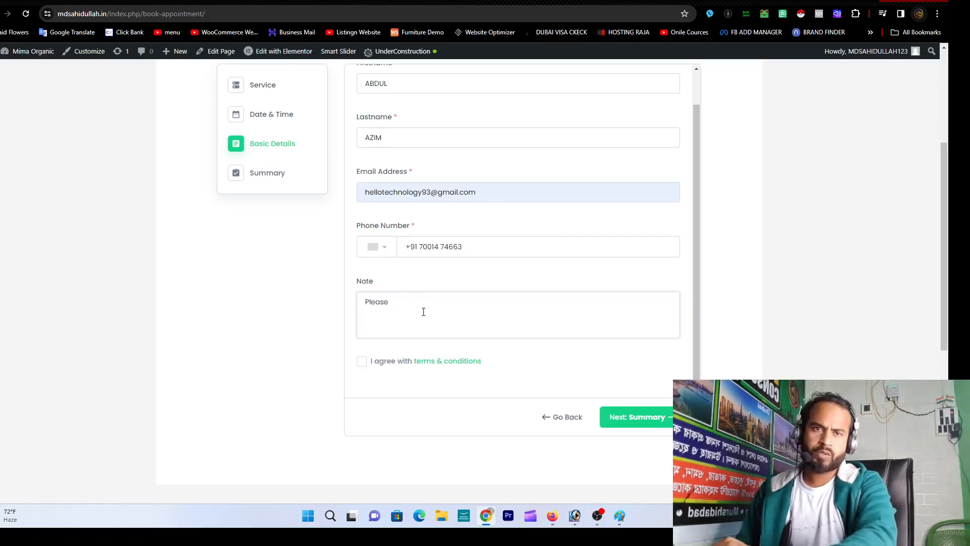
pyautogui.write('appro')
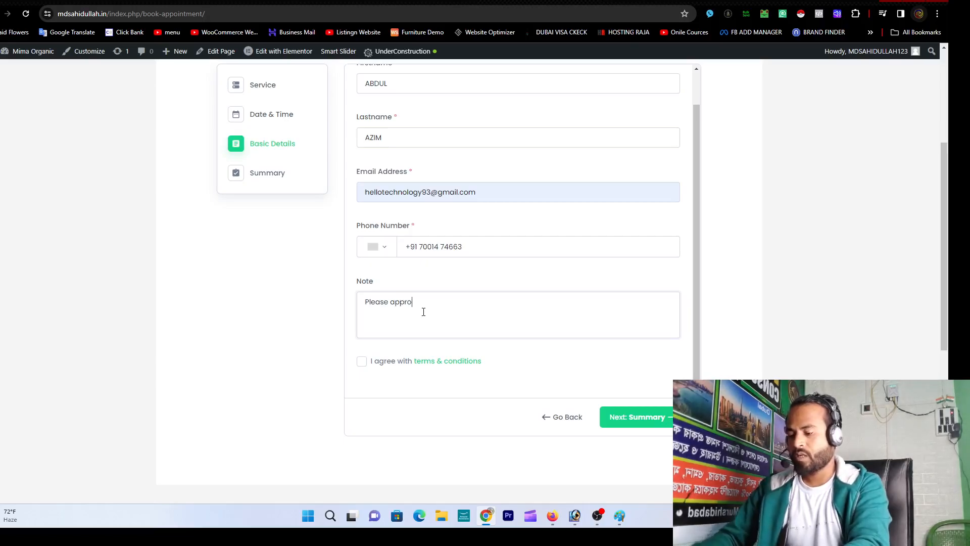
pyautogui.write('ved ')
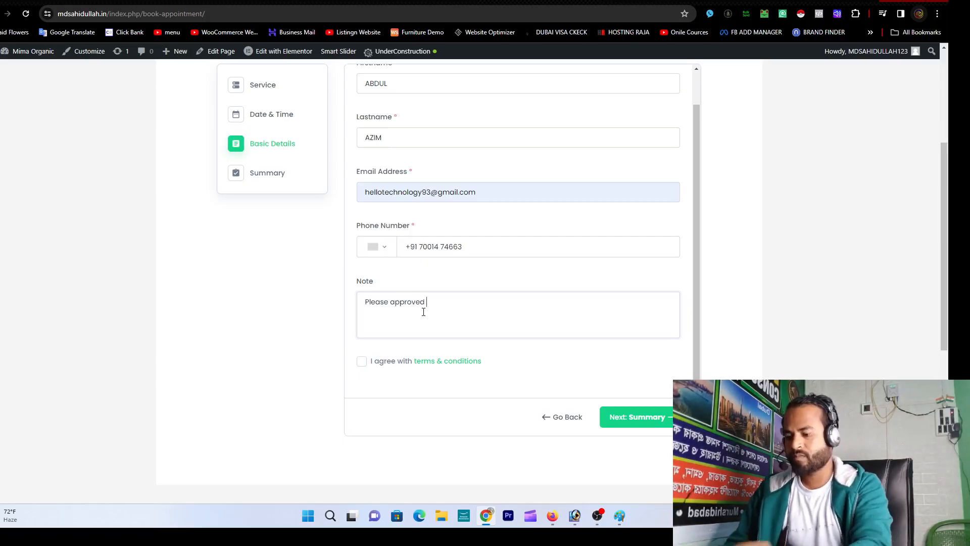
pyautogui.write('my Appint')
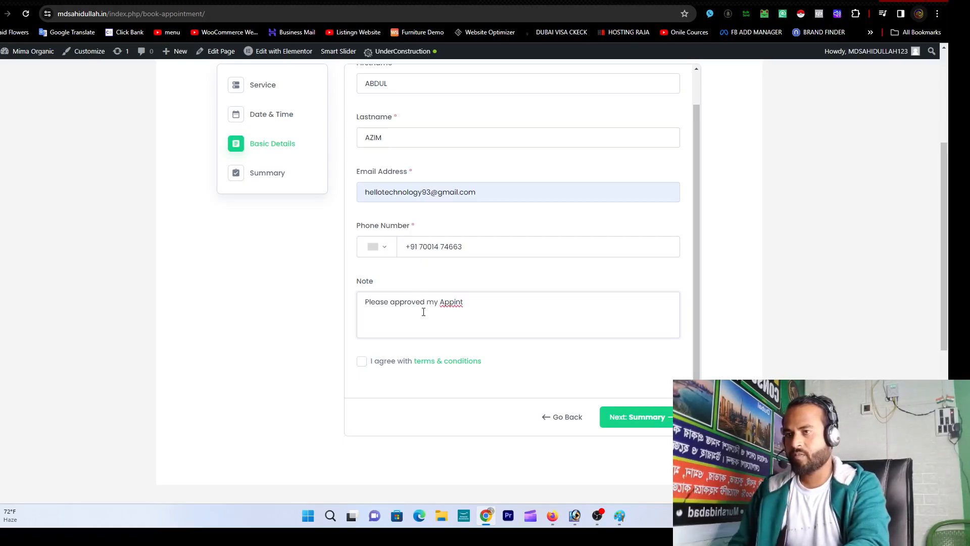
pyautogui.press('BackSpace')
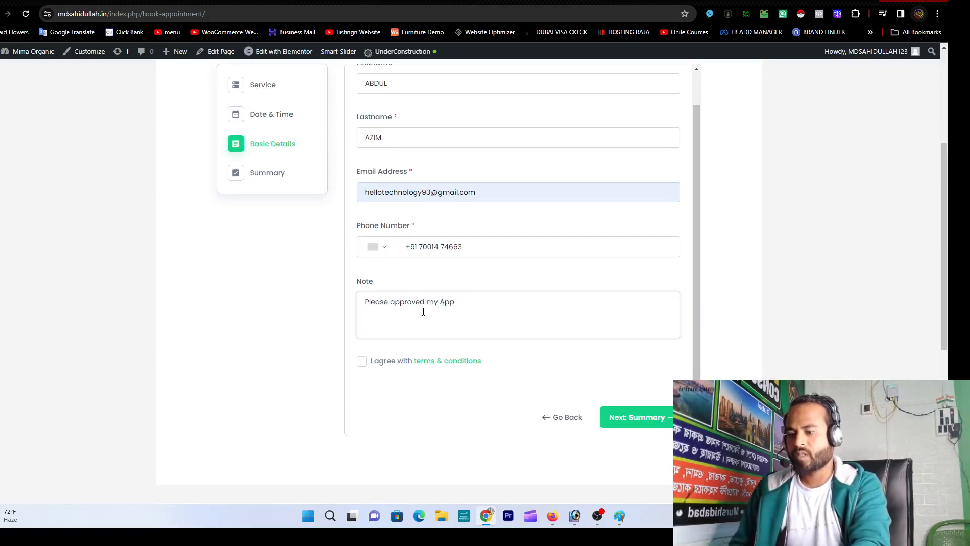
pyautogui.write('tment')
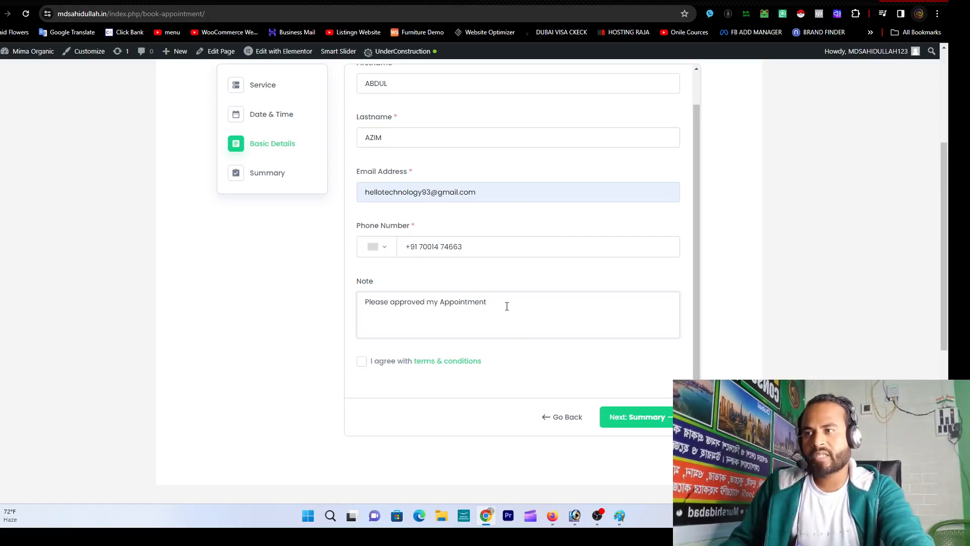
pyautogui.click(362, 365)
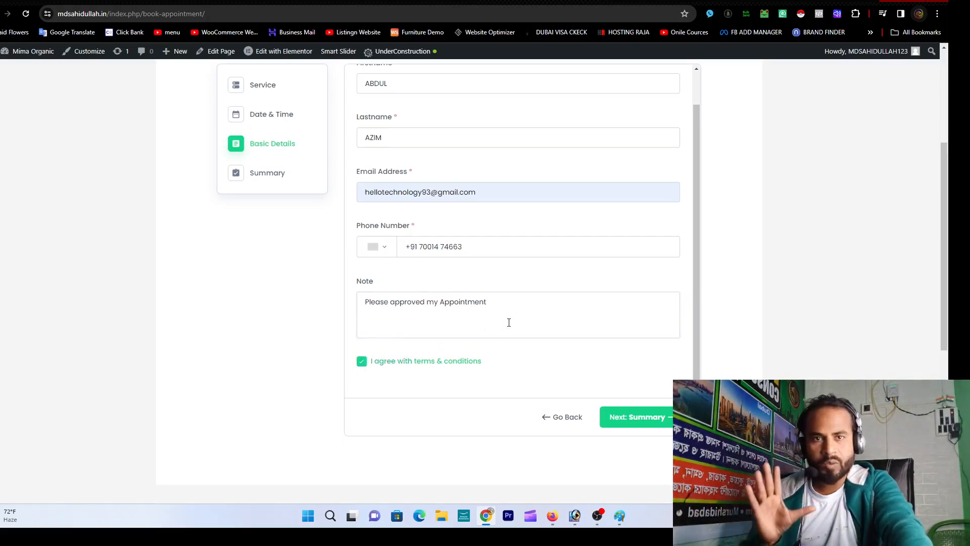
pyautogui.click(631, 424)
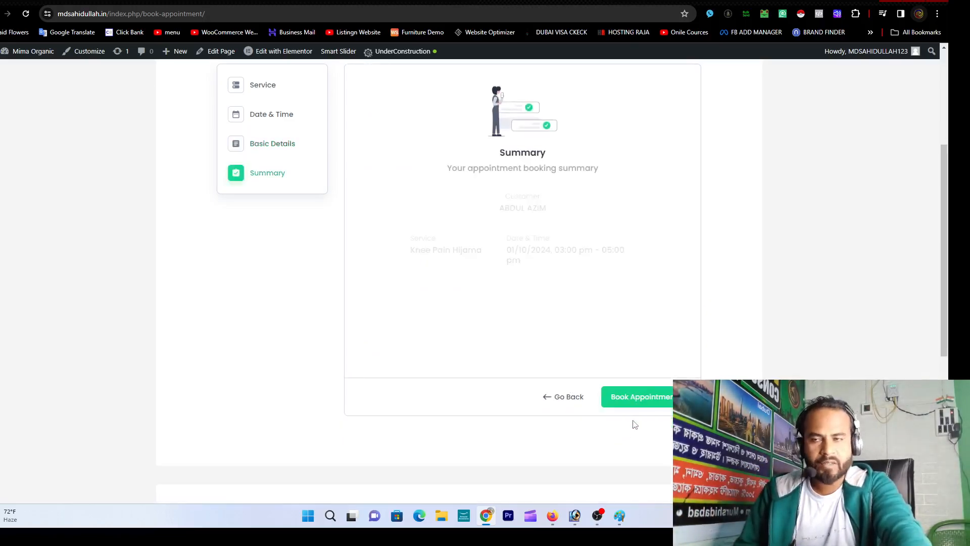
# Step: Review the summary and submit the Knee Pain Hijama booking for 01/10/2024, 3:00 pm
pyautogui.scroll(2, 561, 363)
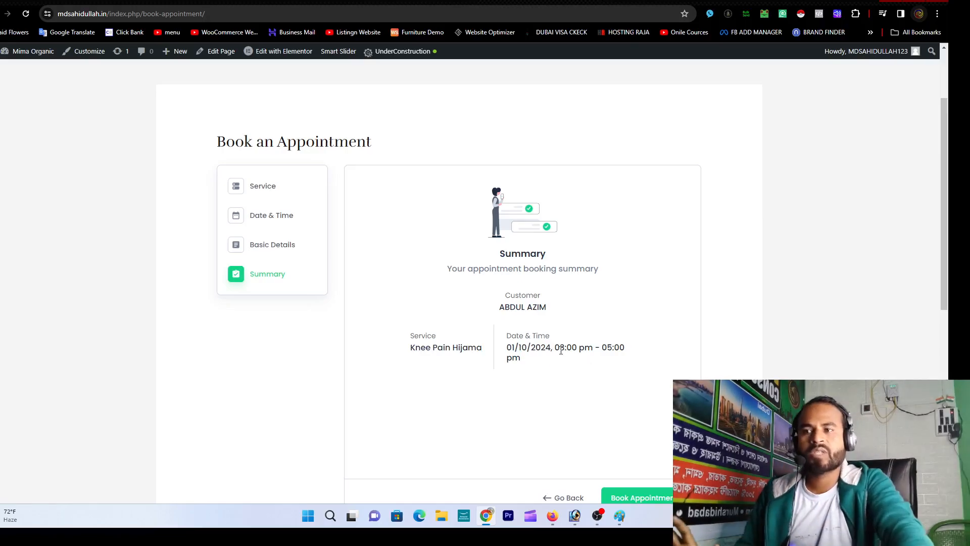
pyautogui.scroll(-2, 561, 348)
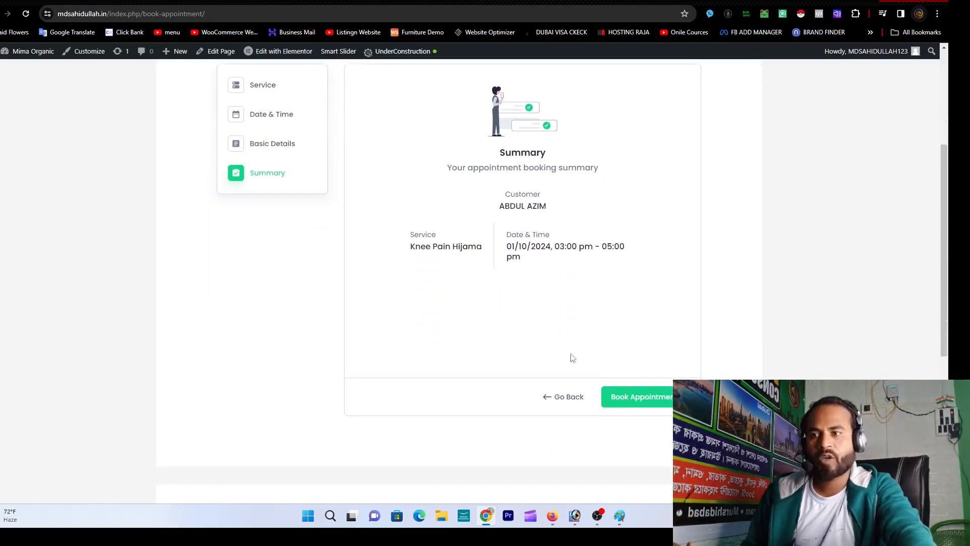
pyautogui.click(651, 402)
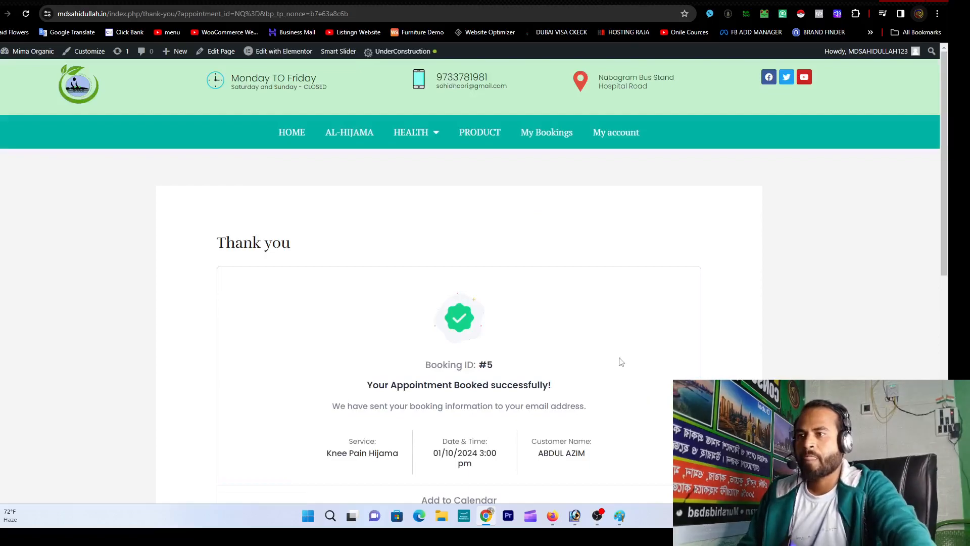
# Step: Check the Add to Calendar options for booking #5, then switch to the Gmail inbox
pyautogui.scroll(-2, 621, 366)
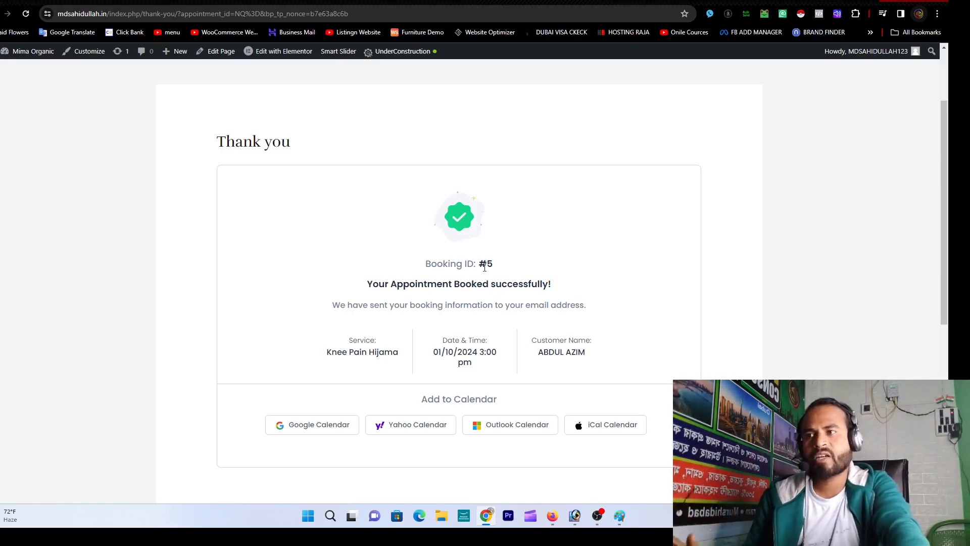
pyautogui.click(575, 1)
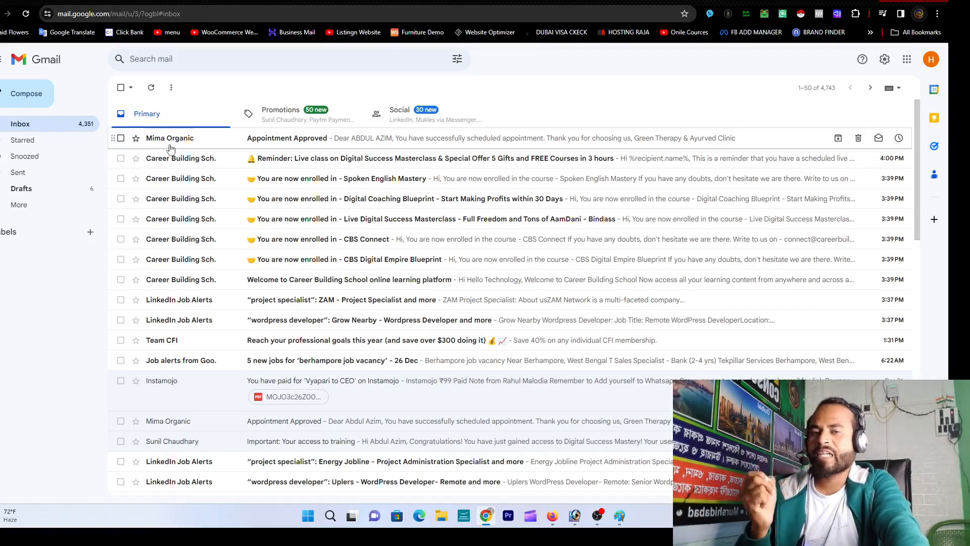
# Step: Read the Appointment Approved e-mail from Mima Organic, then return to the WordPress tab
pyautogui.click(222, 143)
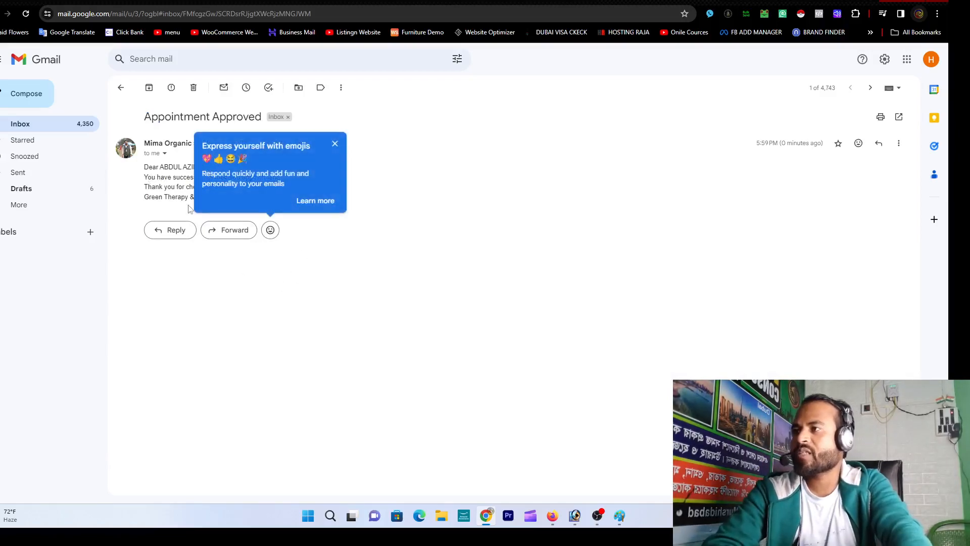
pyautogui.click(170, 263)
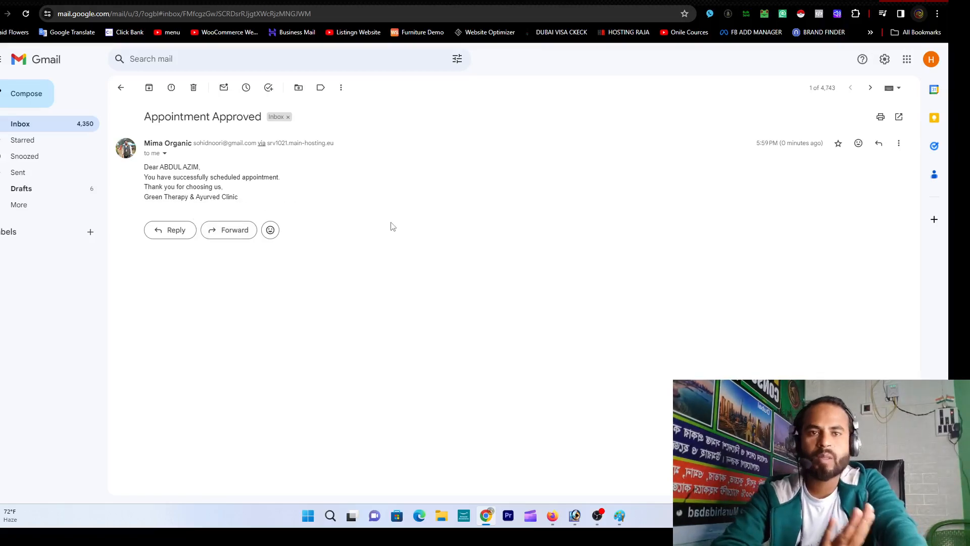
pyautogui.moveTo(168, 197); pyautogui.dragTo(241, 201)
pyautogui.click(241, 201)
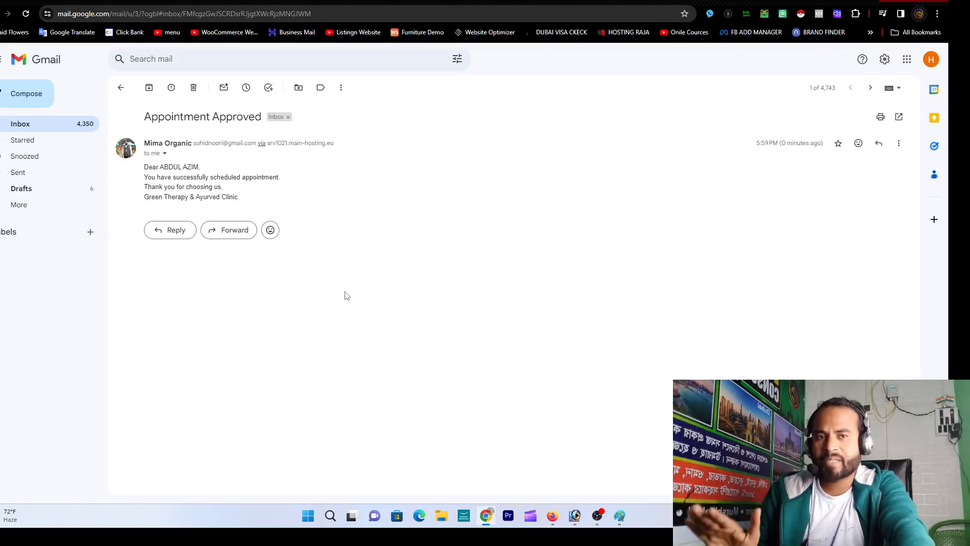
pyautogui.click(536, 1)
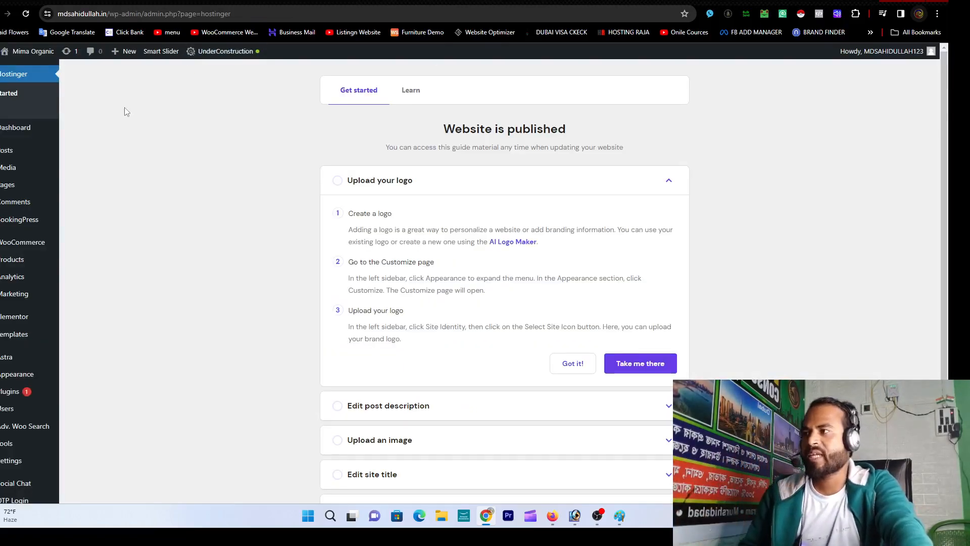
# Step: Open BookingPress from the admin sidebar to view its Dashboard totals
pyautogui.moveTo(22, 222)
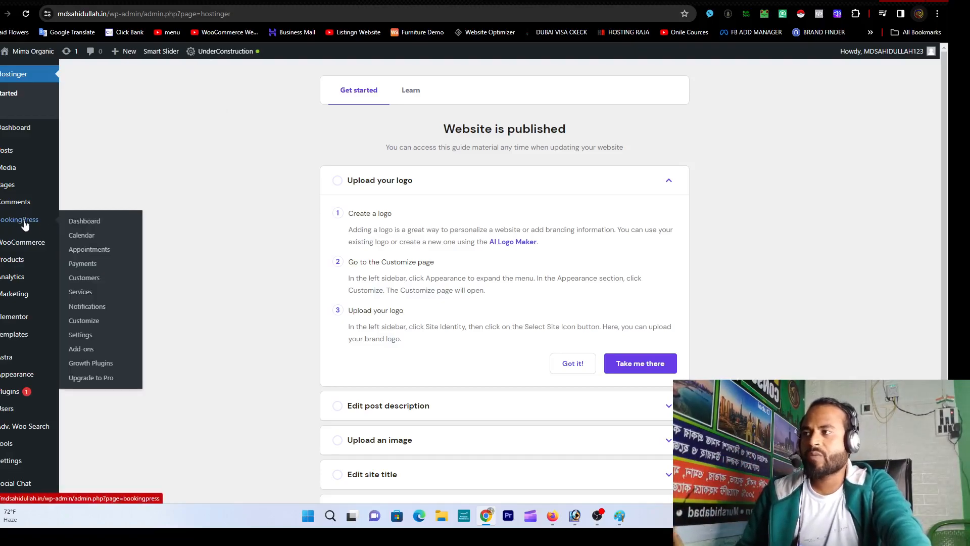
pyautogui.click(22, 221)
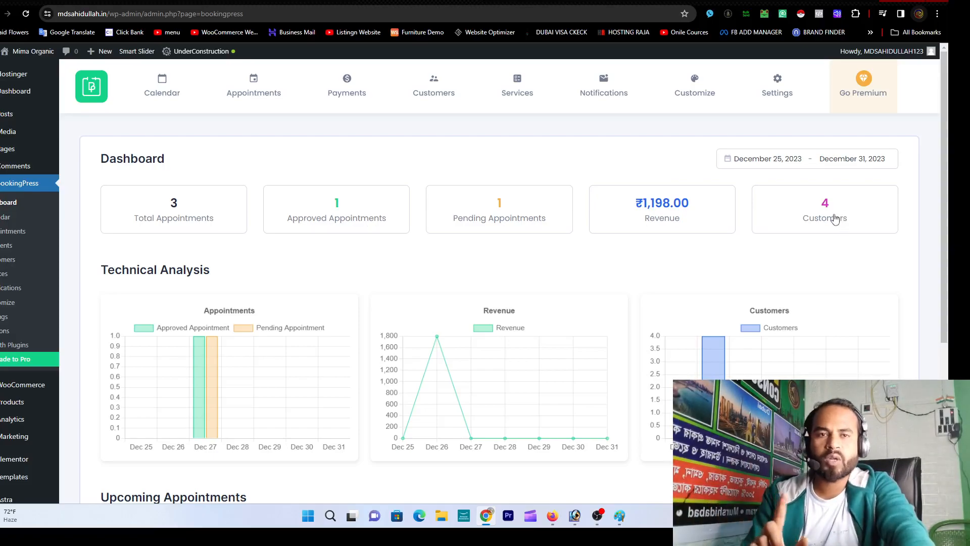
pyautogui.click(186, 217)
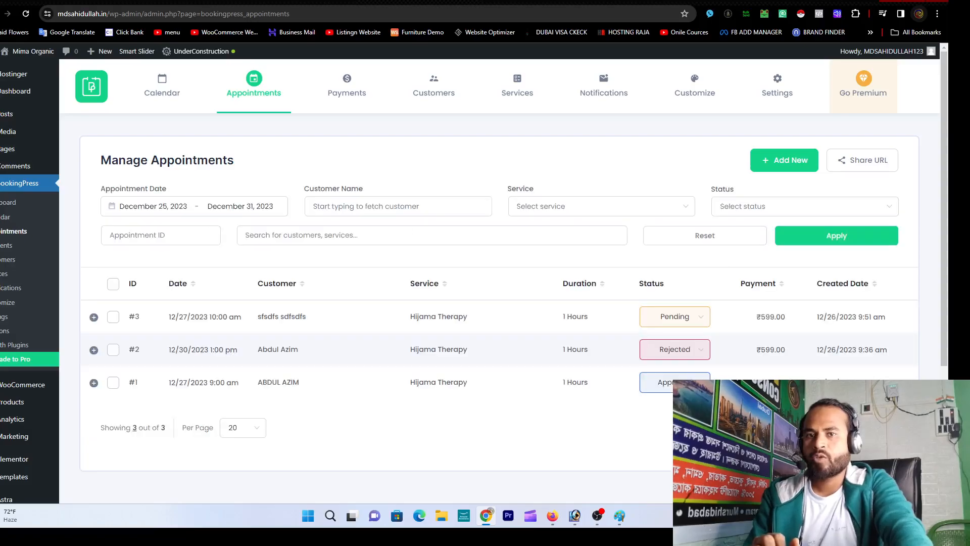
pyautogui.scroll(-2, 596, 227)
pyautogui.scroll(2, 613, 253)
pyautogui.scroll(-2, 610, 256)
pyautogui.scroll(2, 618, 303)
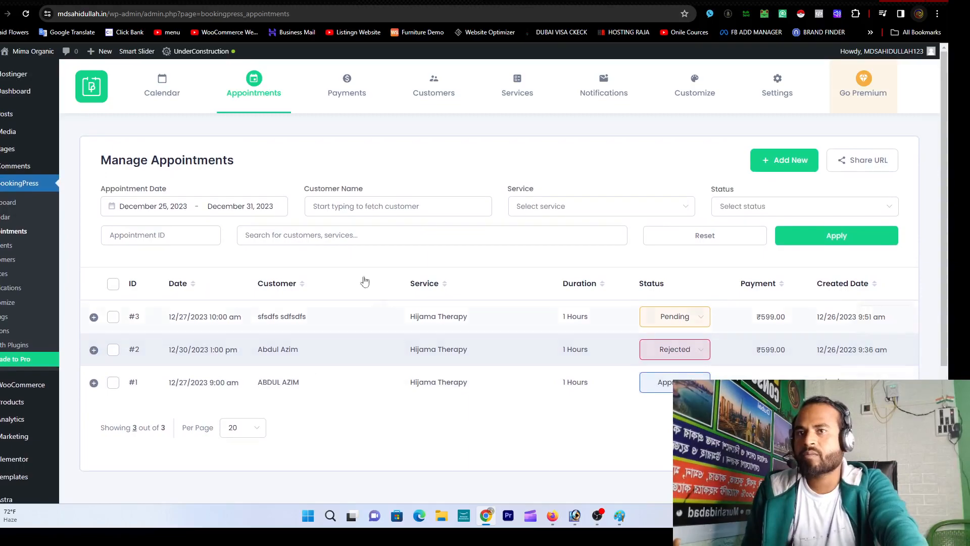
pyautogui.click(10, 202)
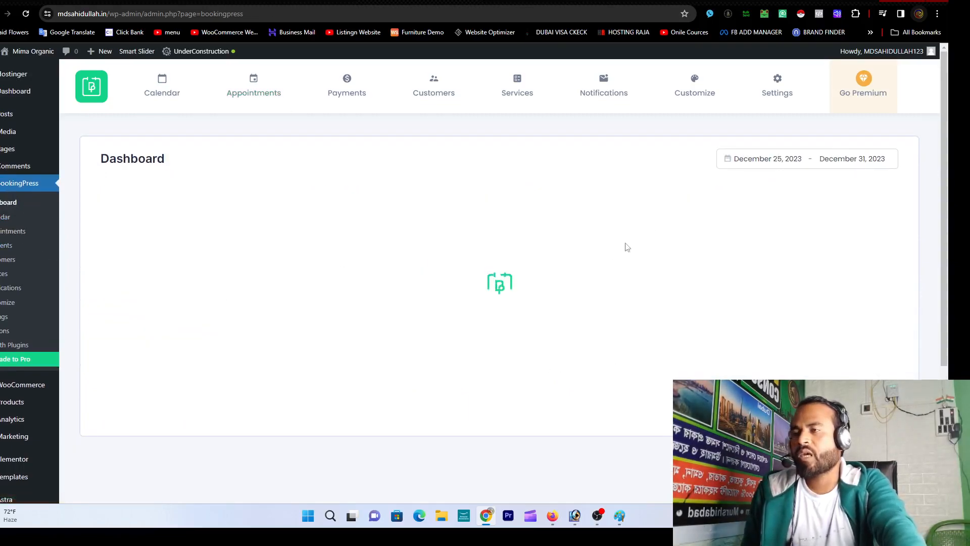
# Step: Browse the BookingPress customers and appointments lists, then bring OBS Studio to the front
pyautogui.click(833, 215)
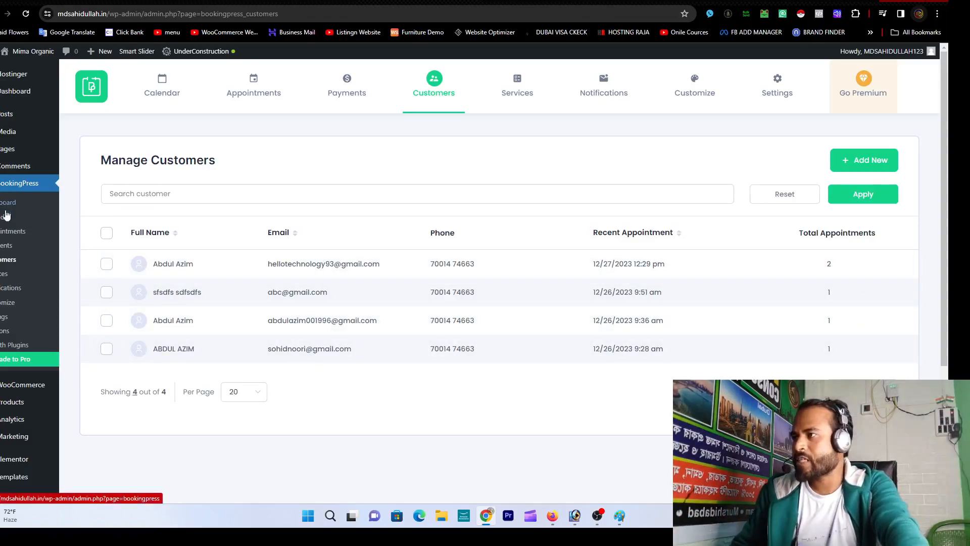
pyautogui.click(6, 233)
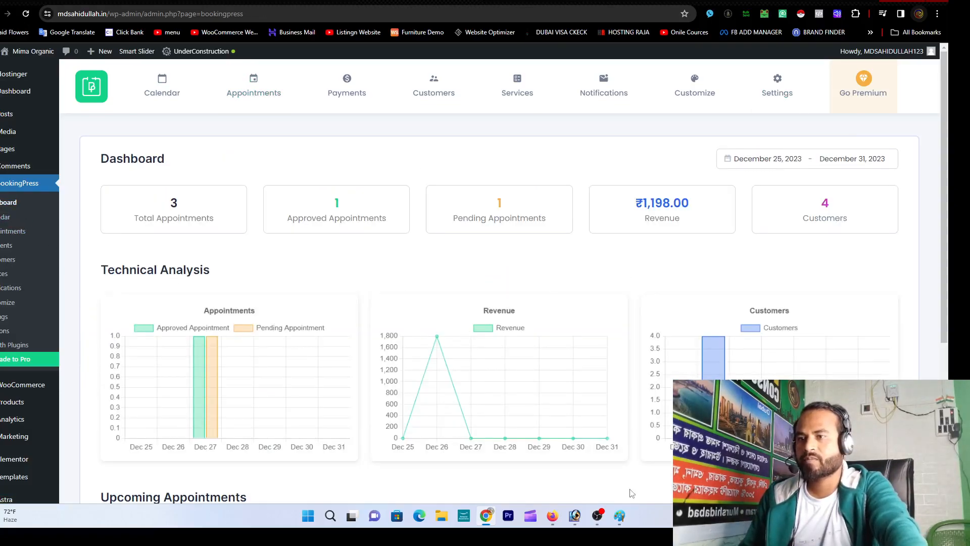
pyautogui.click(595, 515)
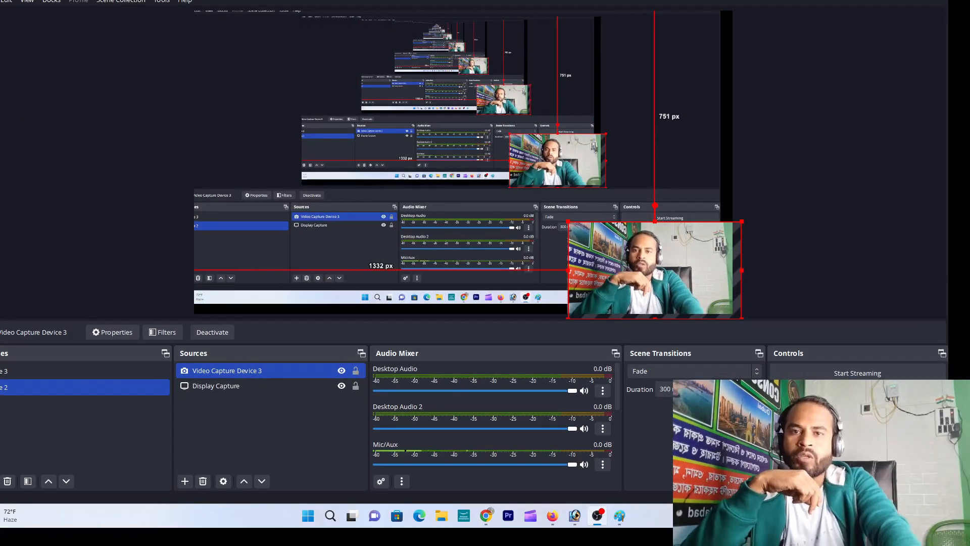
# Step: Minimize OBS Studio so Chrome shows the BookingPress Manage Appointments list
pyautogui.click(890, 1)
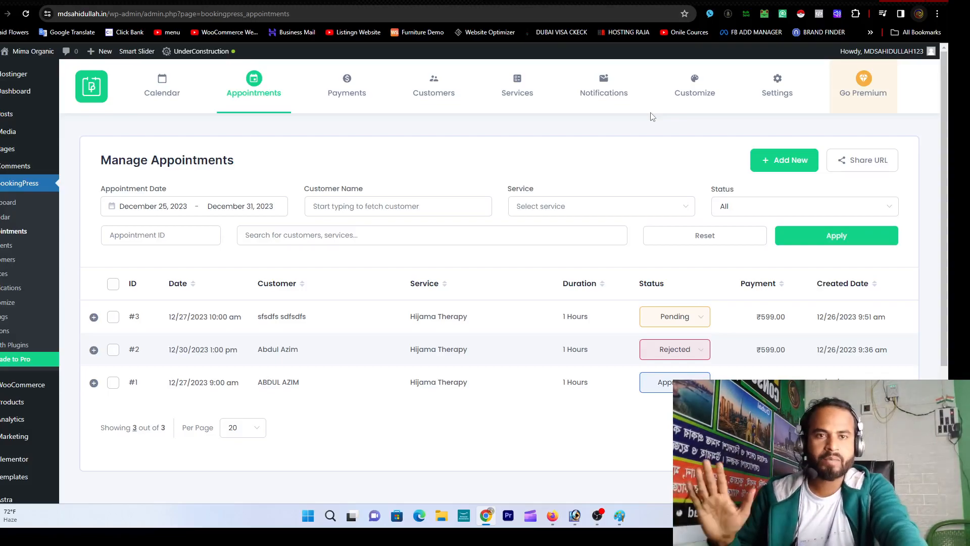
# Step: From the BookingPress dashboard, filter the appointments list to Pending status
pyautogui.click(505, 2)
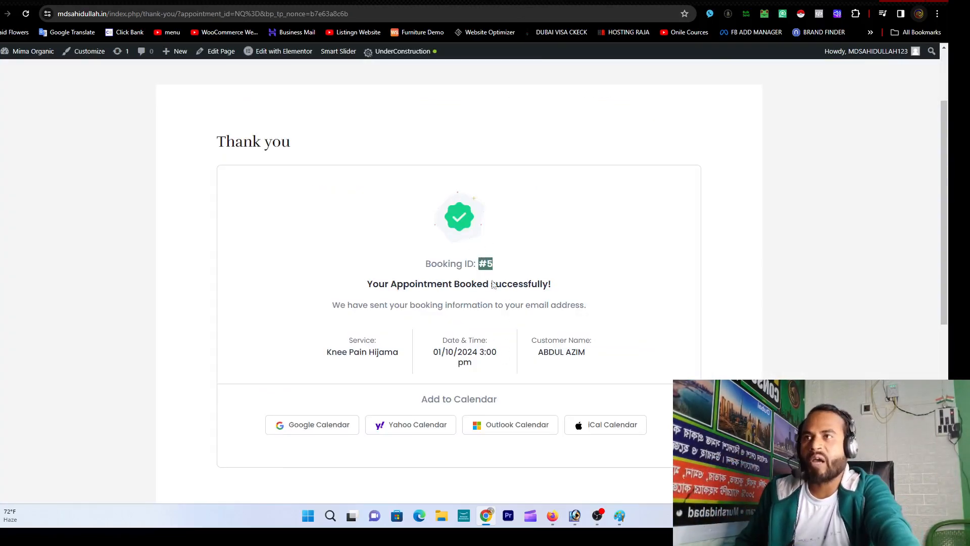
pyautogui.click(404, 1)
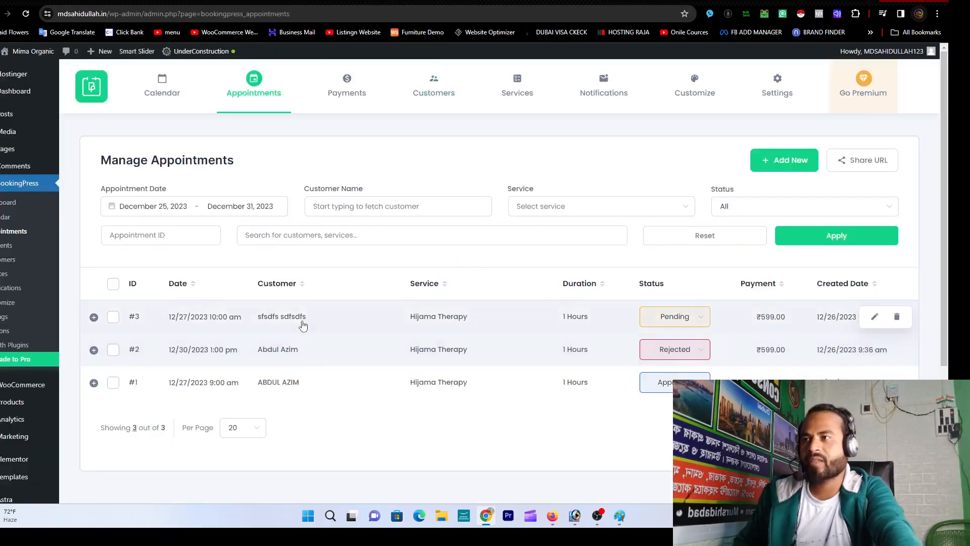
pyautogui.click(7, 203)
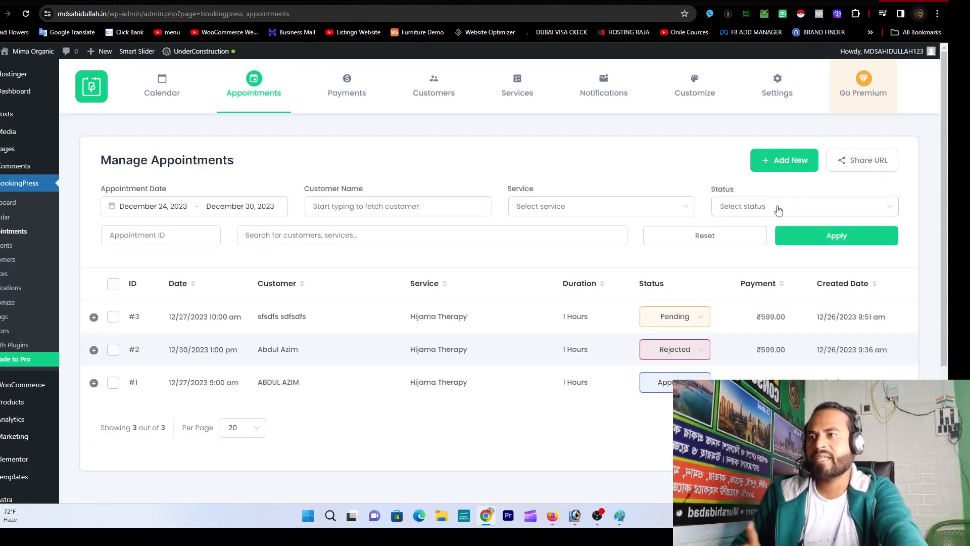
pyautogui.click(673, 214)
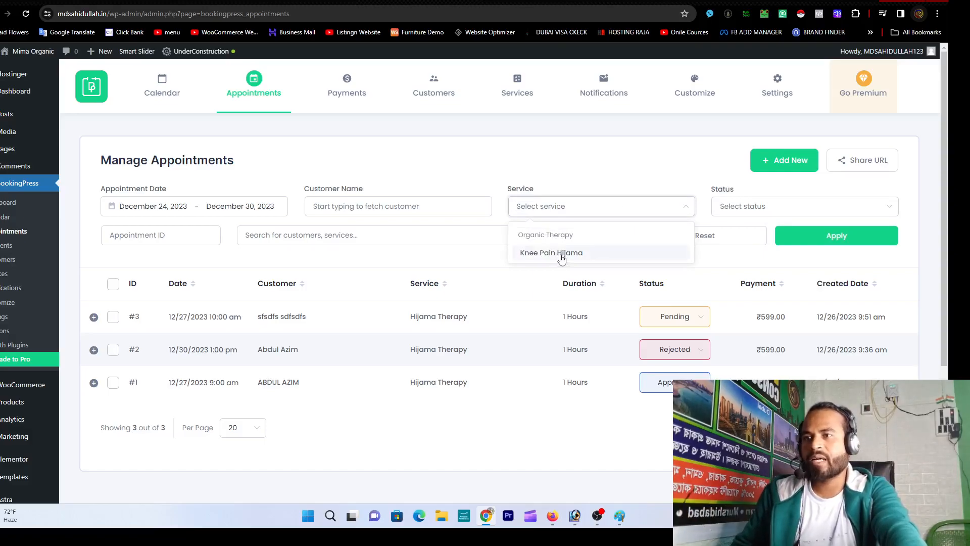
pyautogui.click(763, 210)
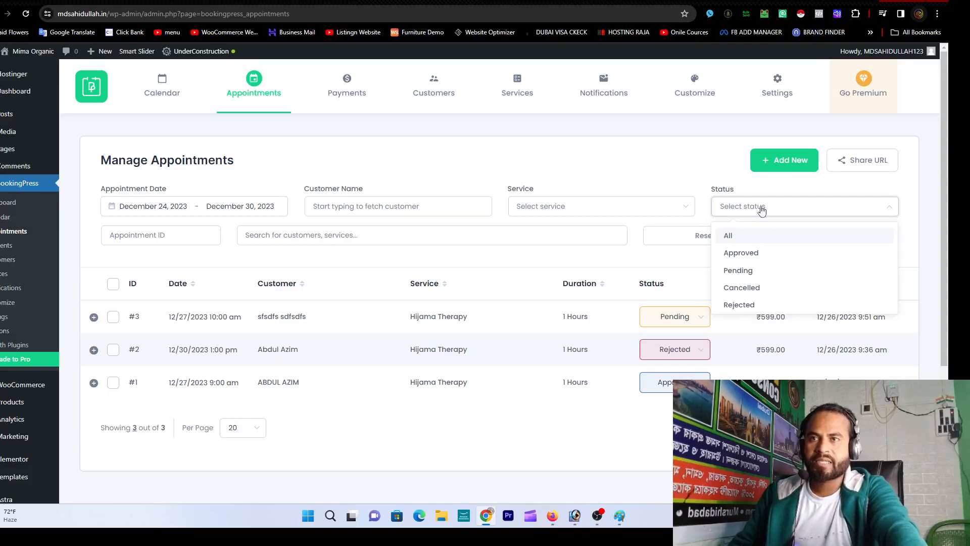
pyautogui.click(756, 271)
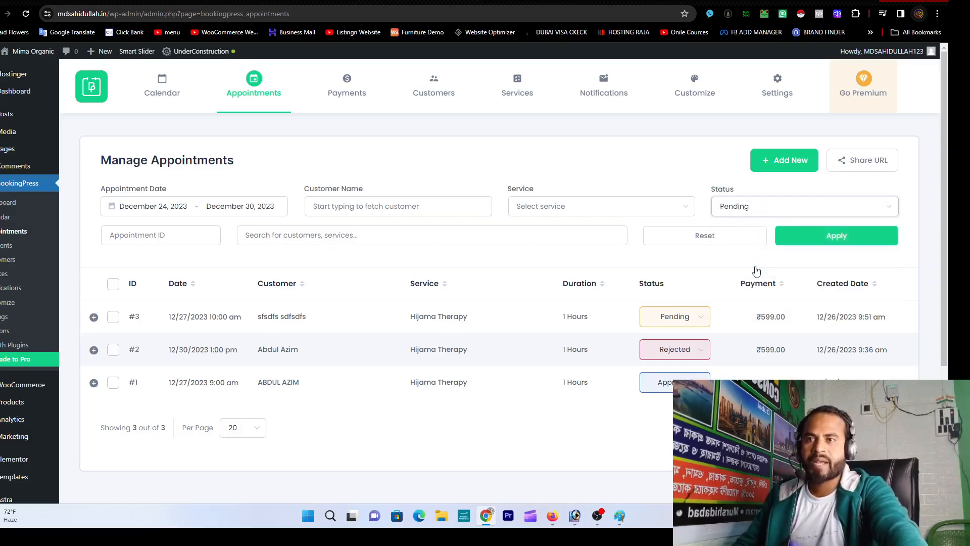
pyautogui.click(819, 248)
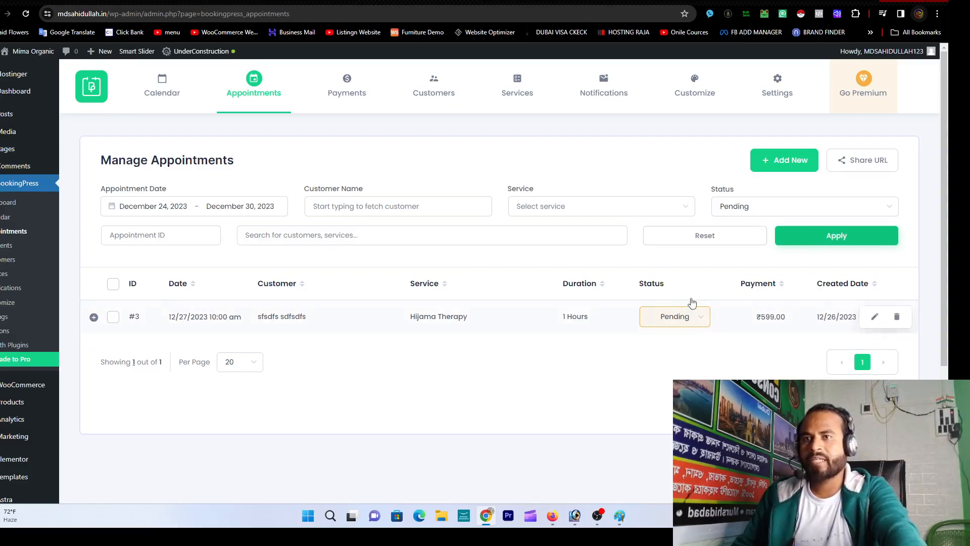
# Step: Add the Knee Pain Hijama service filter and reset Status to All
pyautogui.click(597, 207)
pyautogui.click(593, 252)
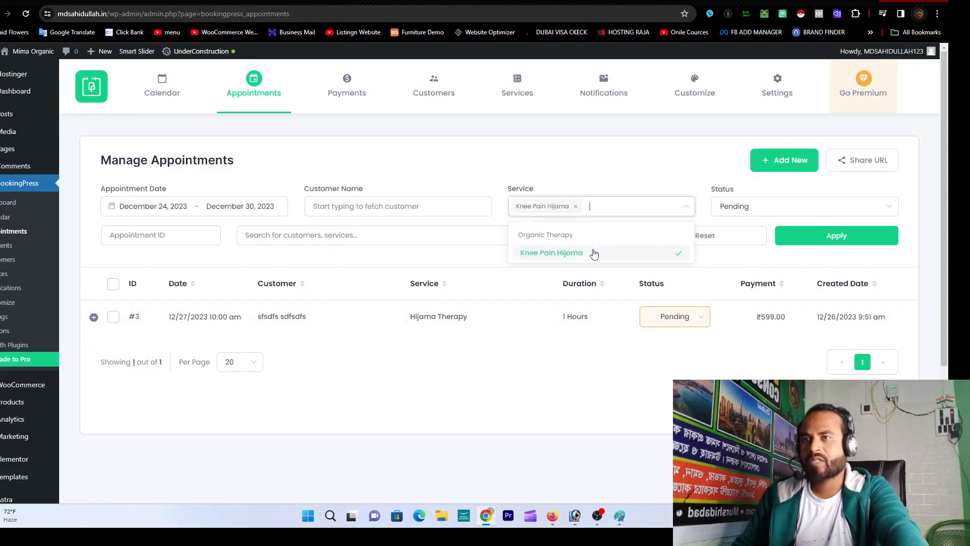
pyautogui.click(818, 244)
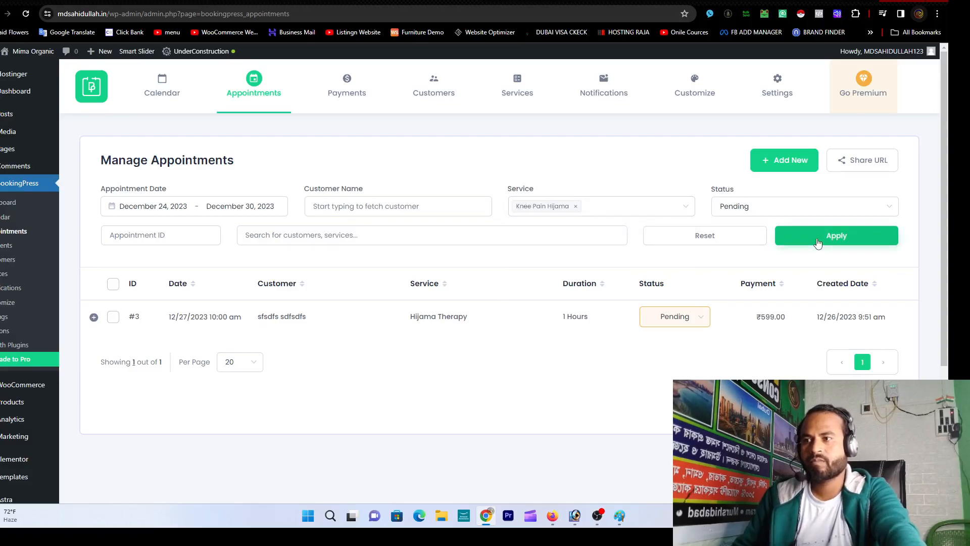
pyautogui.click(723, 205)
pyautogui.click(753, 267)
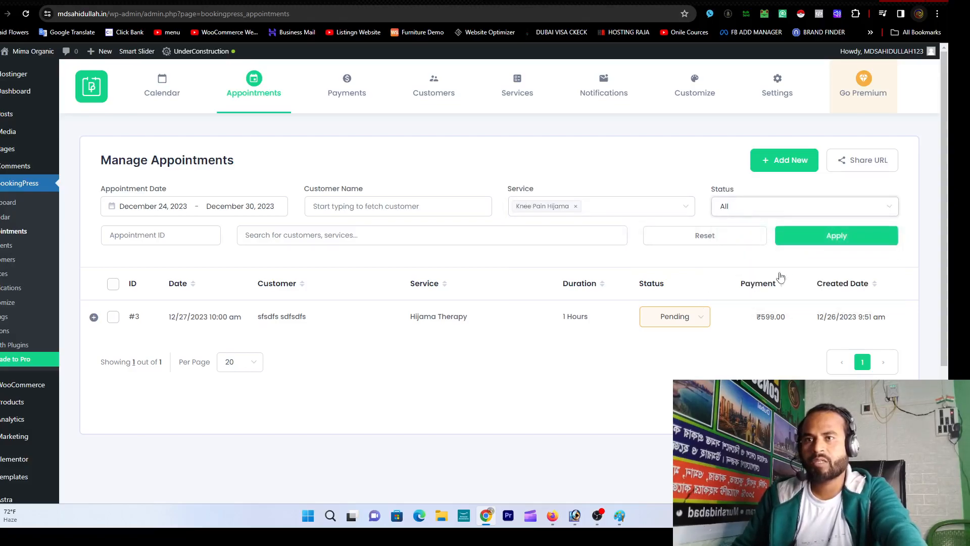
pyautogui.click(818, 239)
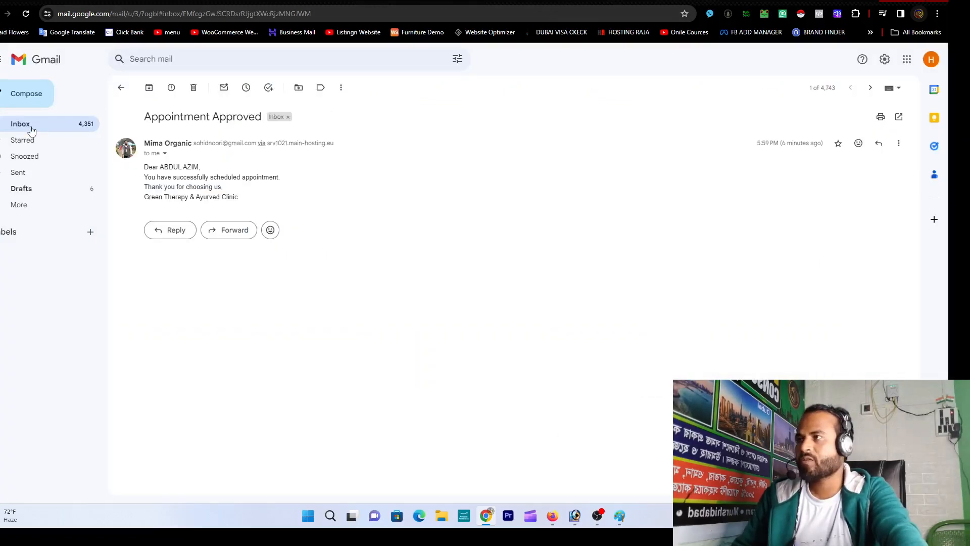
# Step: Open the Knee Pain Hijama Appointment Pending email from the inbox, then go back to BookingPress
pyautogui.click(28, 129)
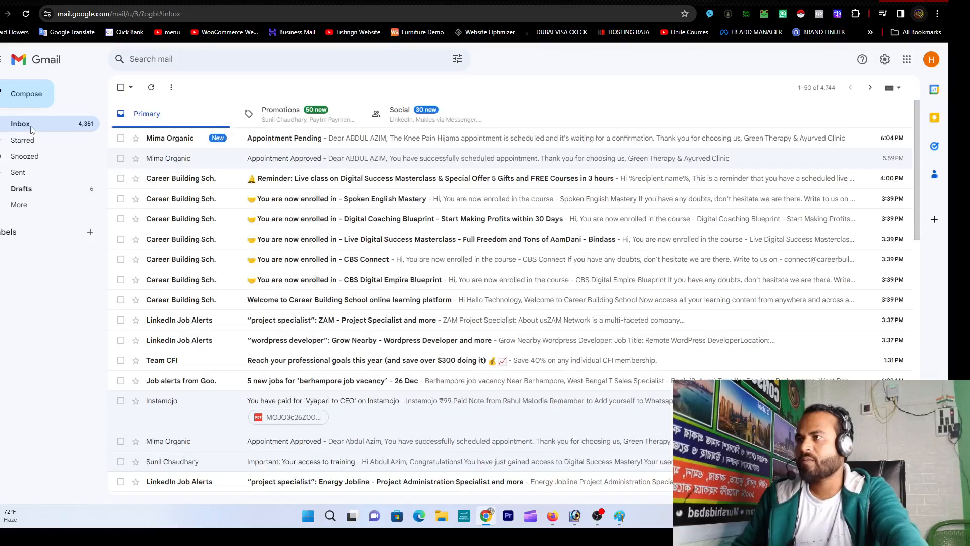
pyautogui.click(246, 144)
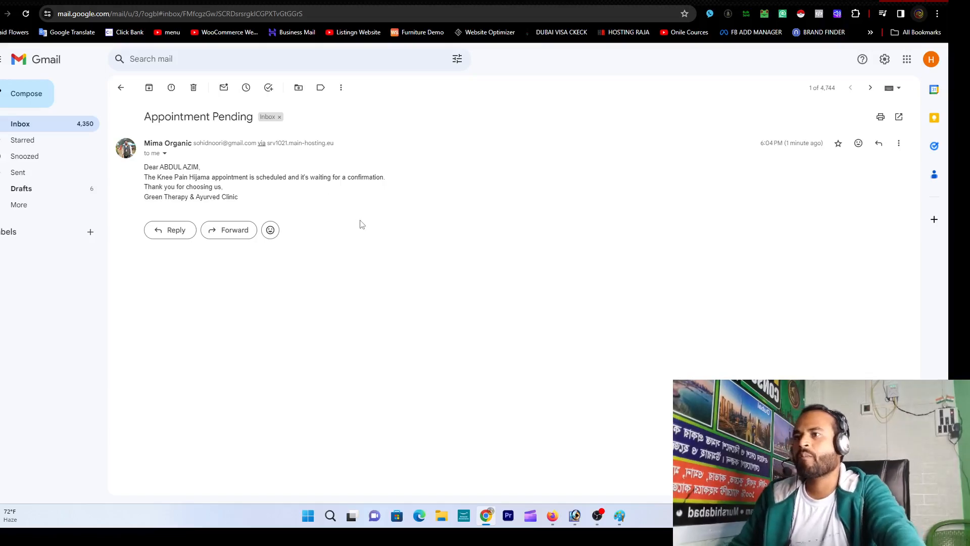
pyautogui.hotkey('ctrl', 'Tab')
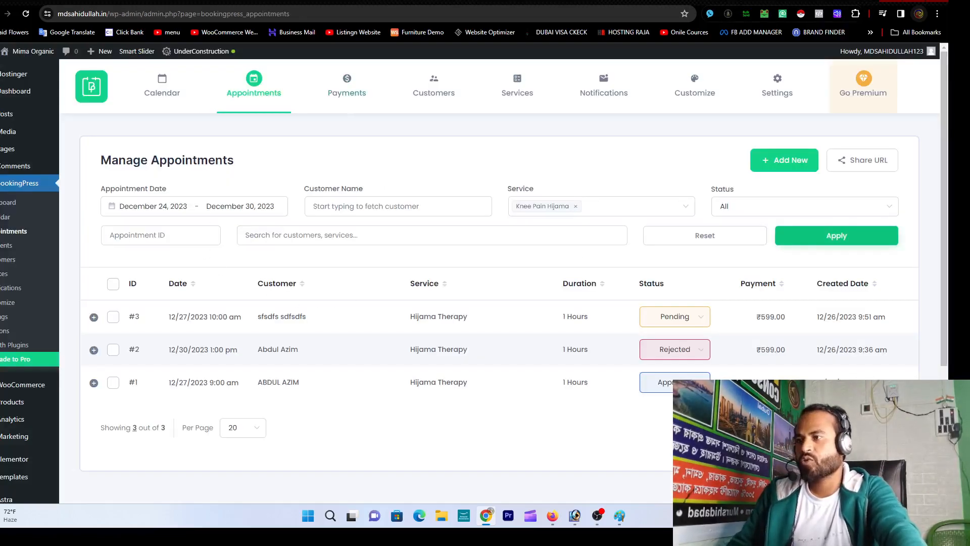
# Step: Search pending Knee Pain Hijama appointments for appointment ID 5
pyautogui.click(9, 204)
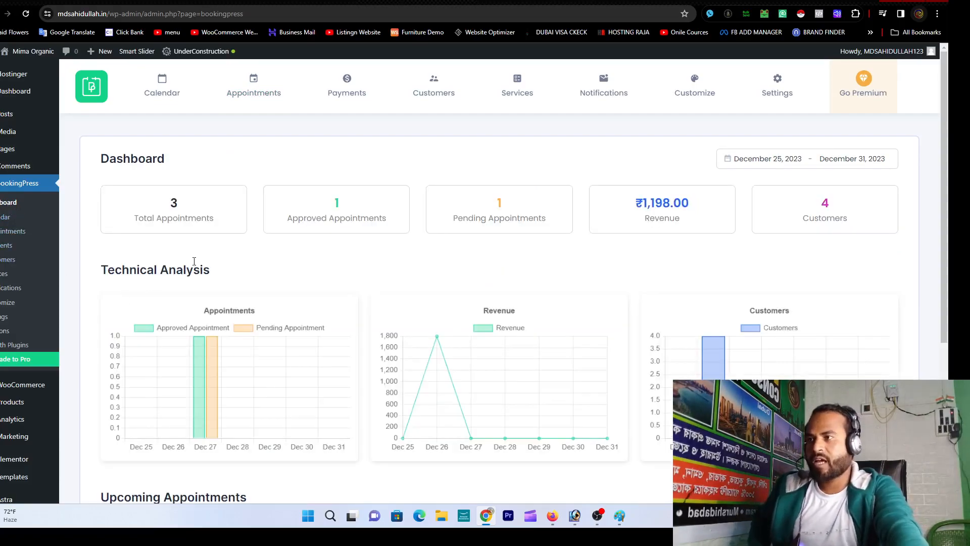
pyautogui.click(507, 215)
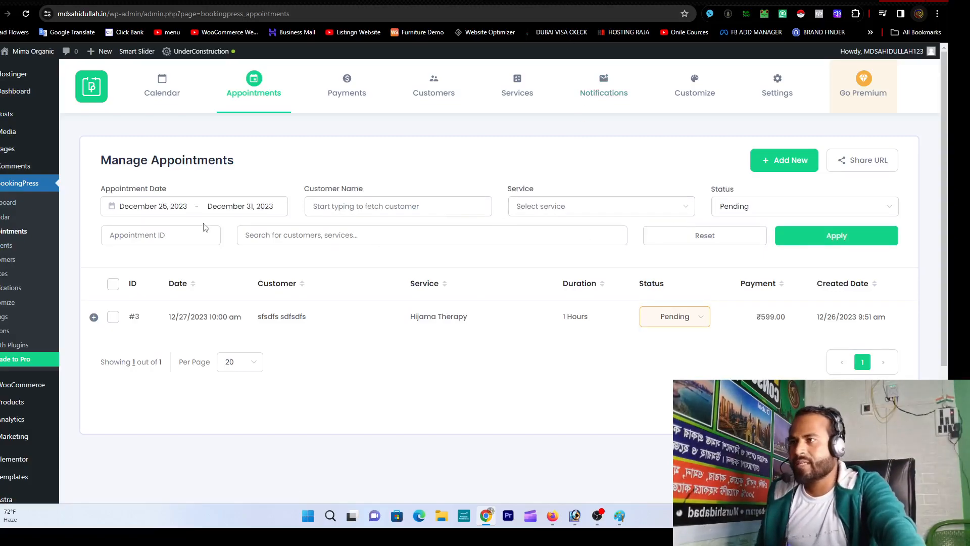
pyautogui.write('5')
pyautogui.click(499, 241)
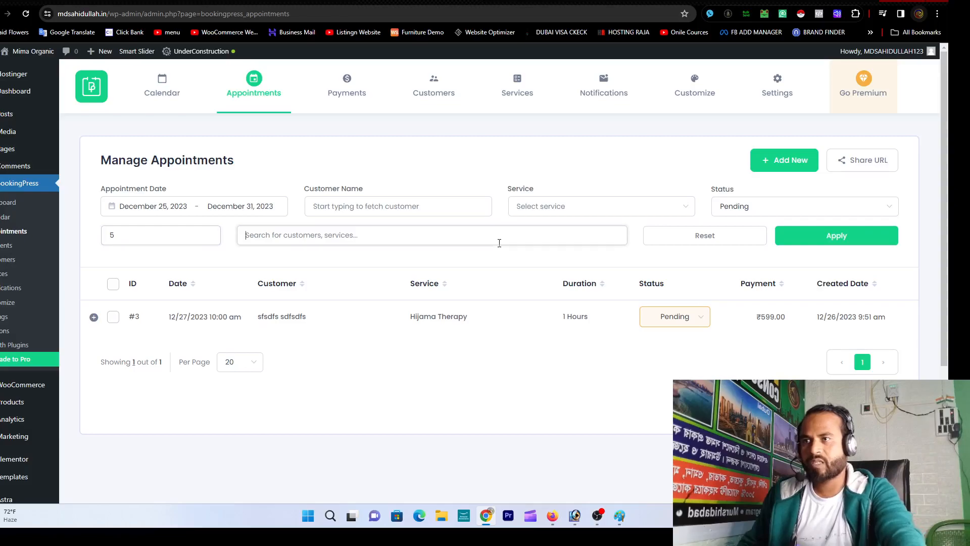
pyautogui.click(590, 205)
pyautogui.click(580, 252)
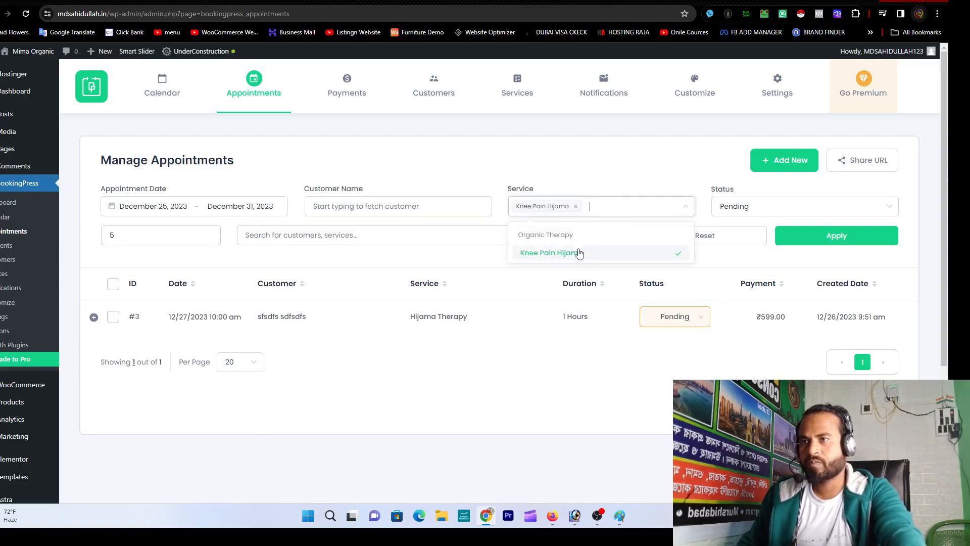
pyautogui.click(811, 238)
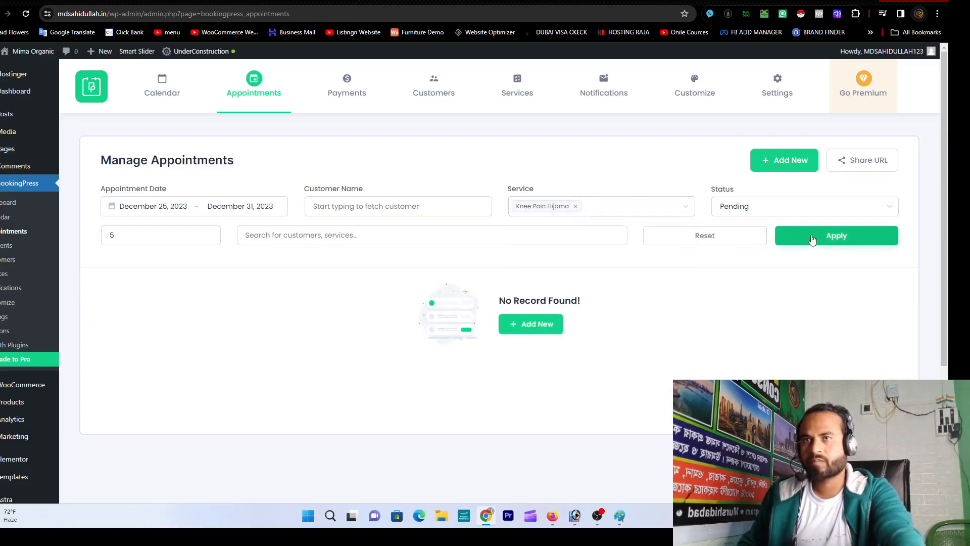
# Step: Go back to the dashboard and open Total Appointments to list every booking
pyautogui.click(349, 204)
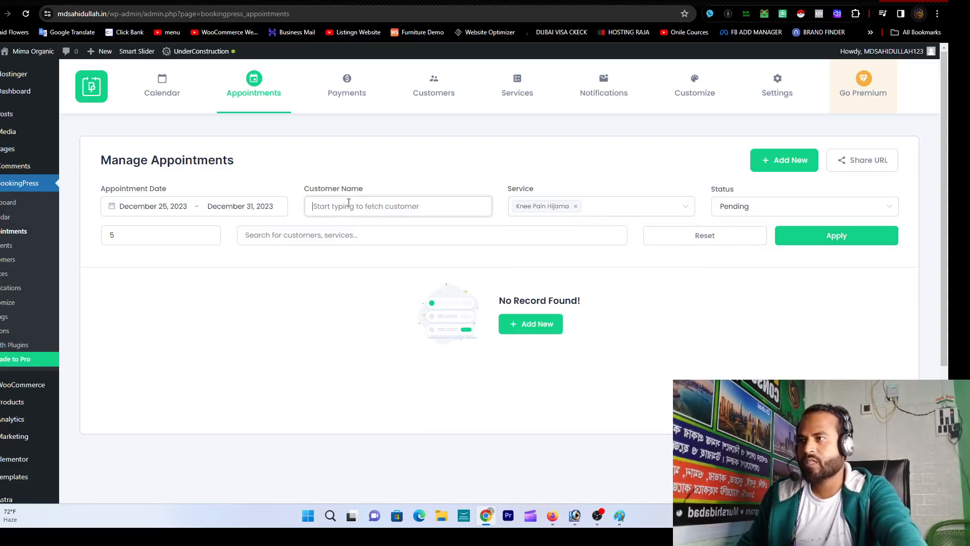
pyautogui.click(9, 203)
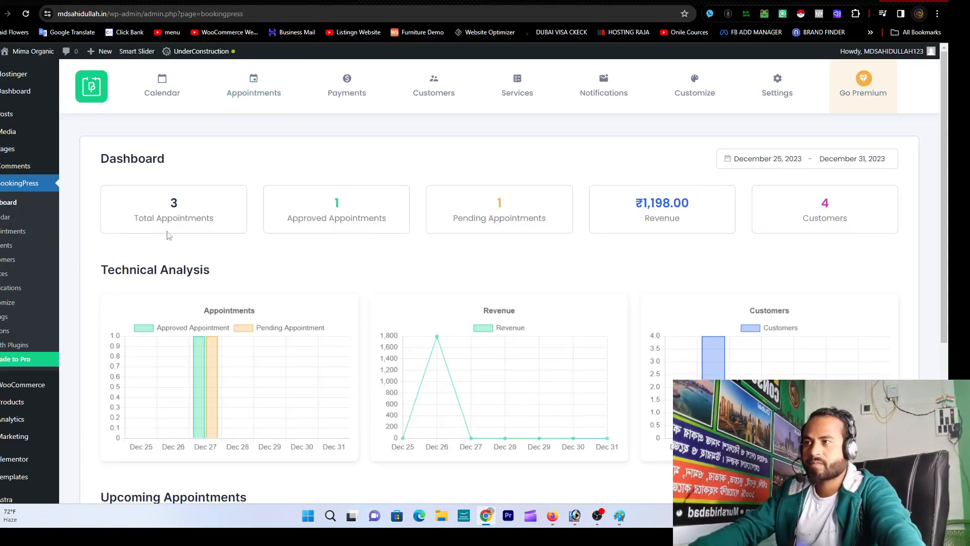
pyautogui.click(188, 216)
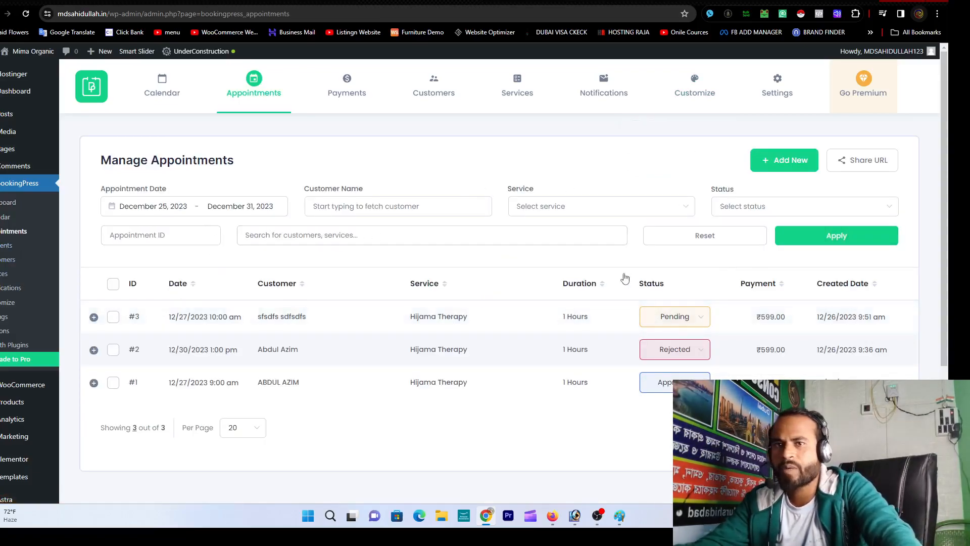
# Step: Set the appointments service filter to Knee Pain Hijama
pyautogui.click(333, 209)
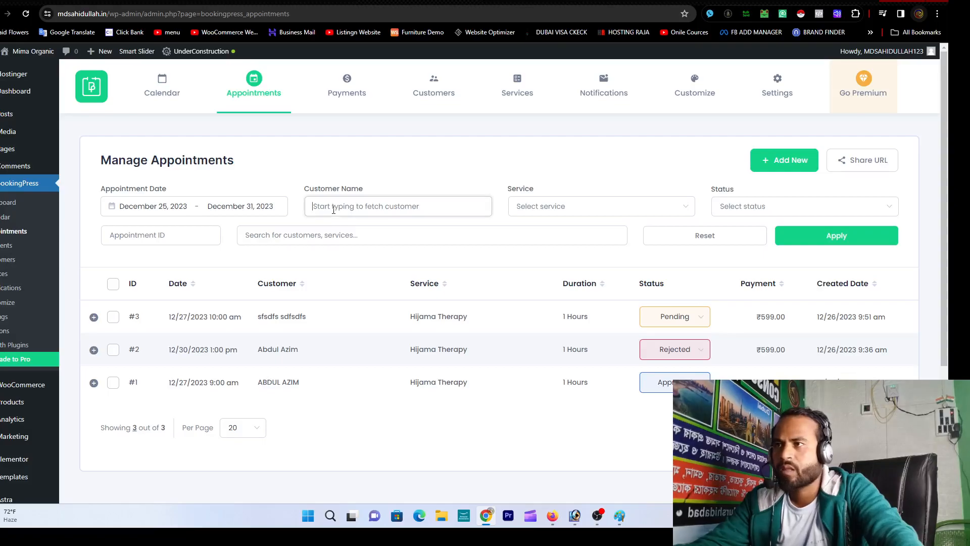
pyautogui.click(198, 233)
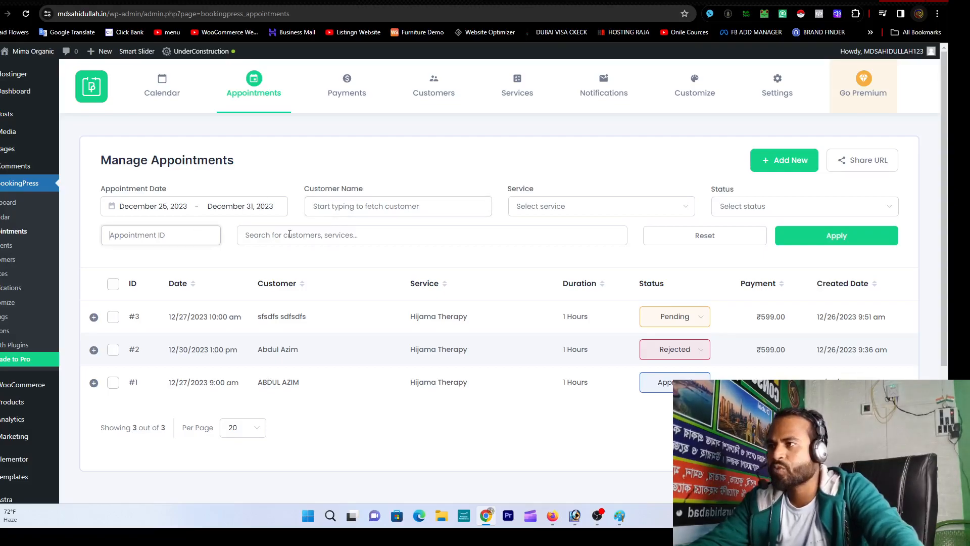
pyautogui.click(614, 204)
pyautogui.click(595, 254)
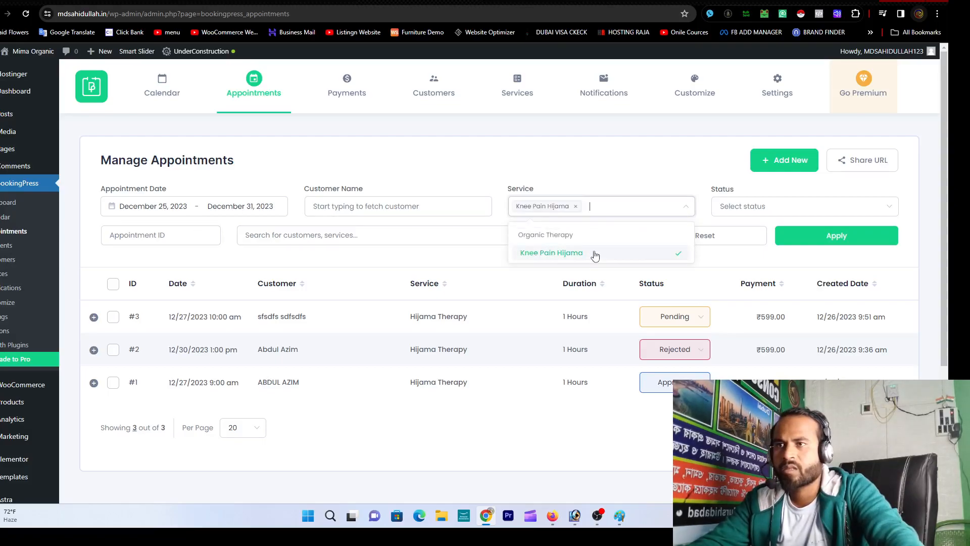
pyautogui.click(824, 239)
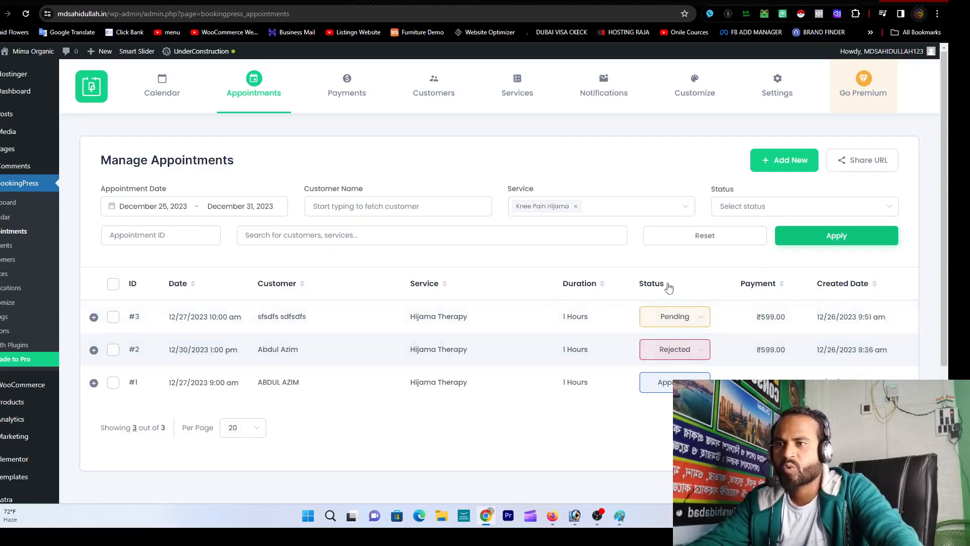
# Step: Show only Approved appointments, then only Pending ones
pyautogui.click(756, 208)
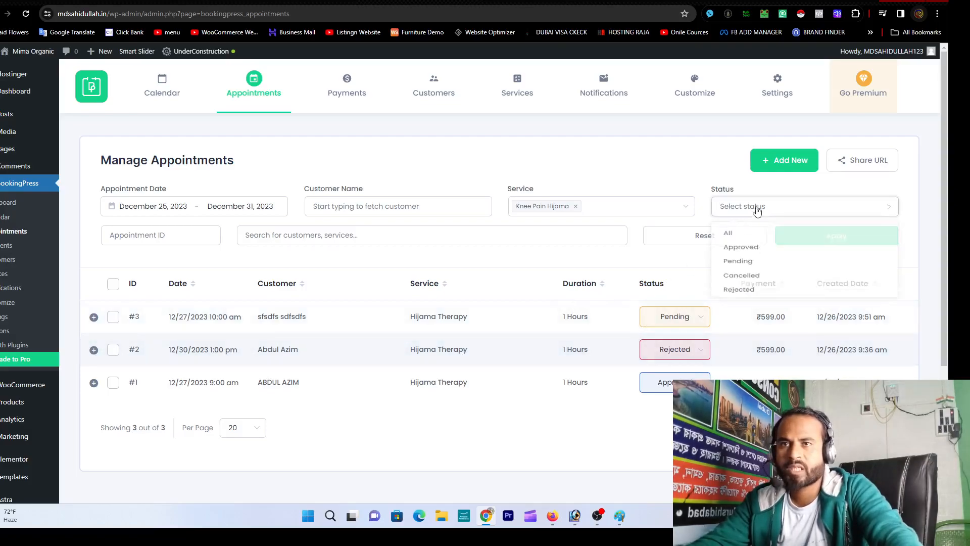
pyautogui.click(752, 253)
pyautogui.click(812, 237)
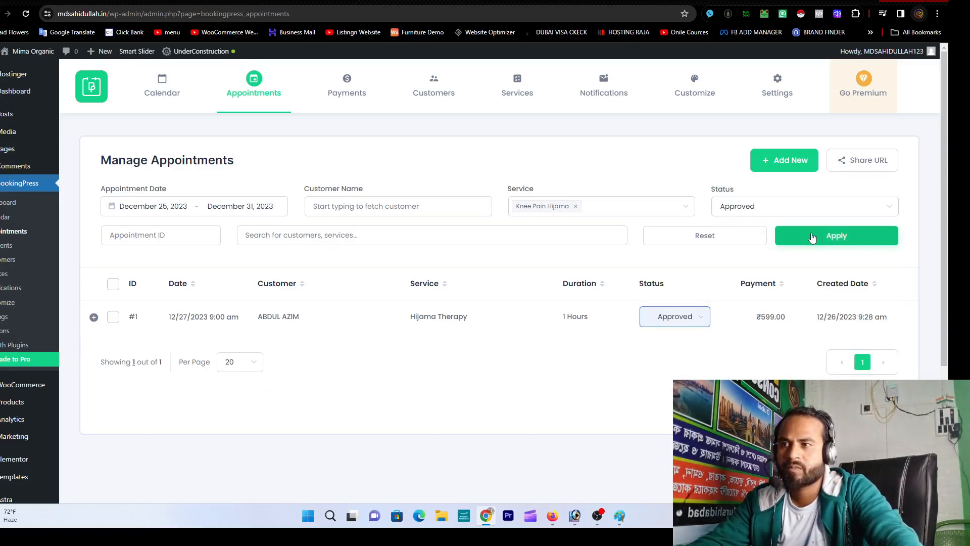
pyautogui.click(790, 206)
pyautogui.click(778, 268)
pyautogui.click(814, 240)
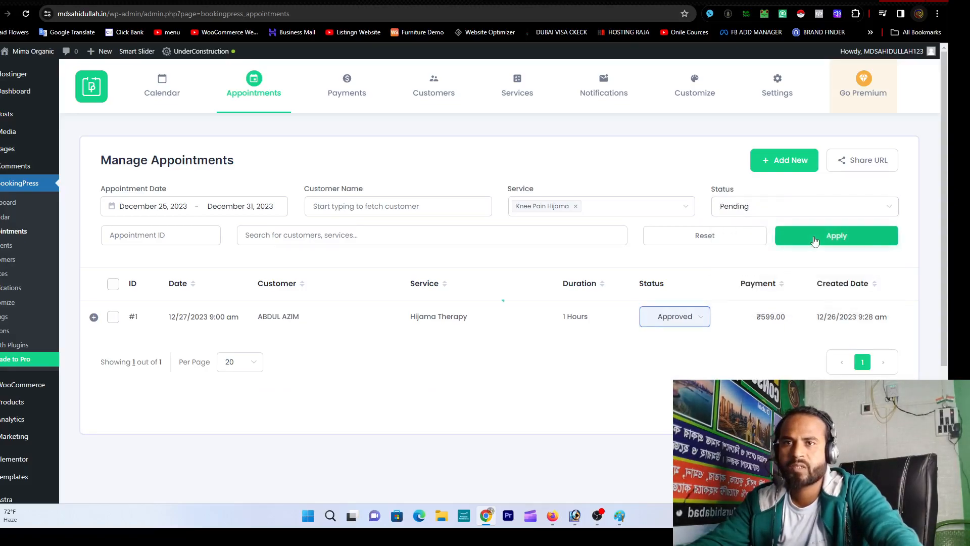
# Step: Show only Cancelled appointments, then only Rejected ones
pyautogui.click(745, 204)
pyautogui.click(754, 285)
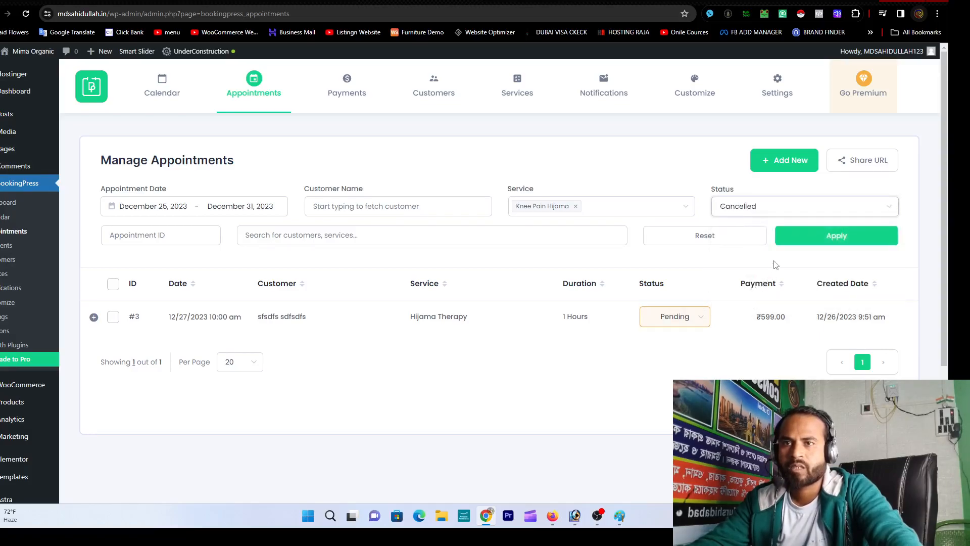
pyautogui.click(796, 235)
pyautogui.click(774, 210)
pyautogui.click(767, 302)
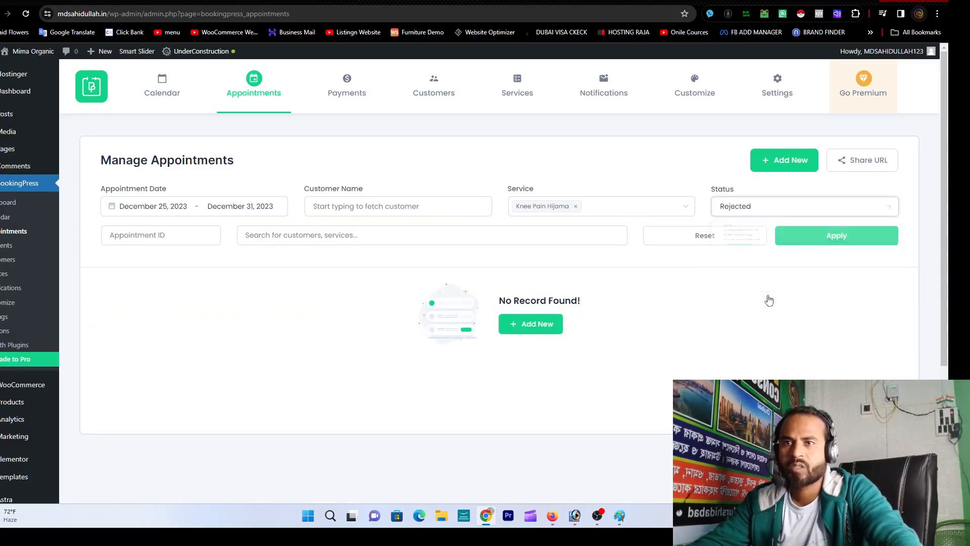
pyautogui.click(799, 245)
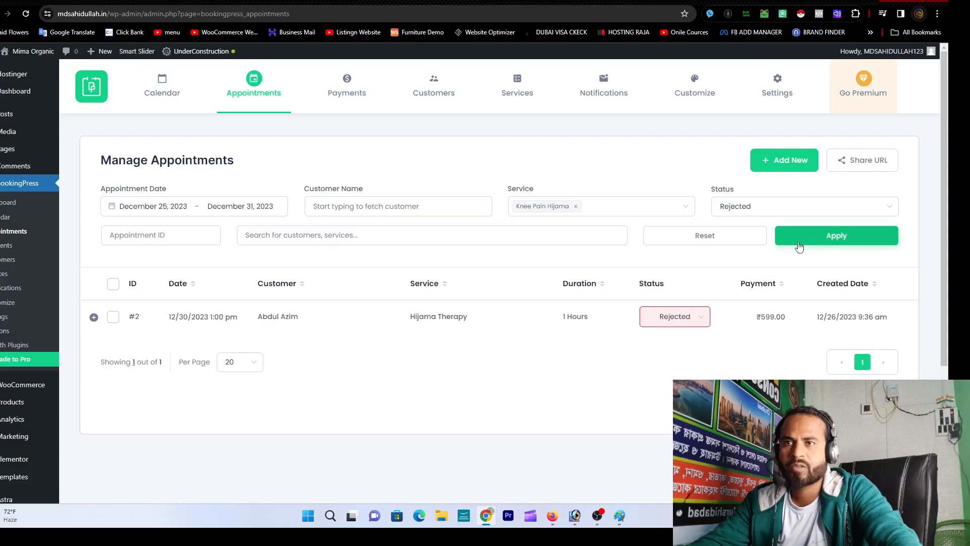
# Step: Reset the status filter to All and list appointments of every status
pyautogui.click(768, 207)
pyautogui.click(752, 238)
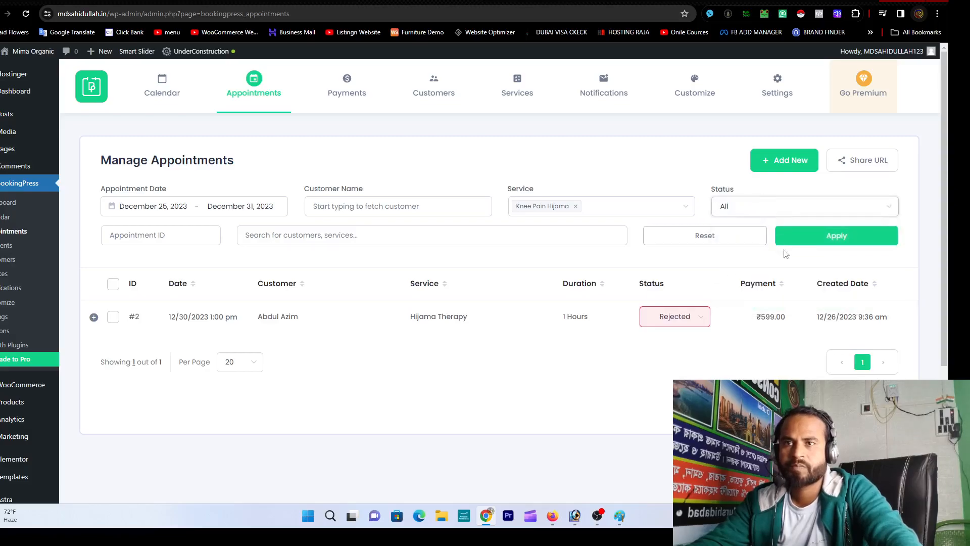
pyautogui.click(825, 235)
pyautogui.scroll(-3, 364, 318)
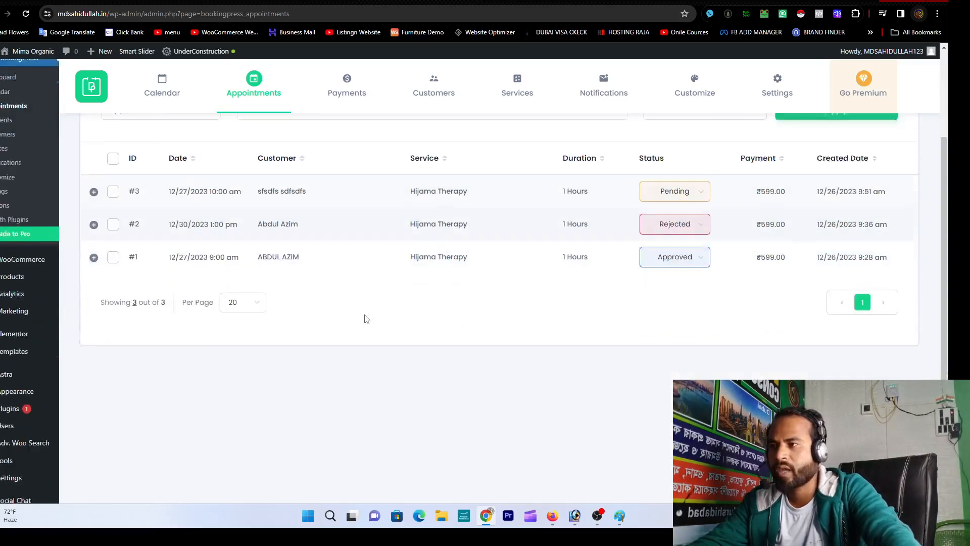
pyautogui.scroll(3, 366, 320)
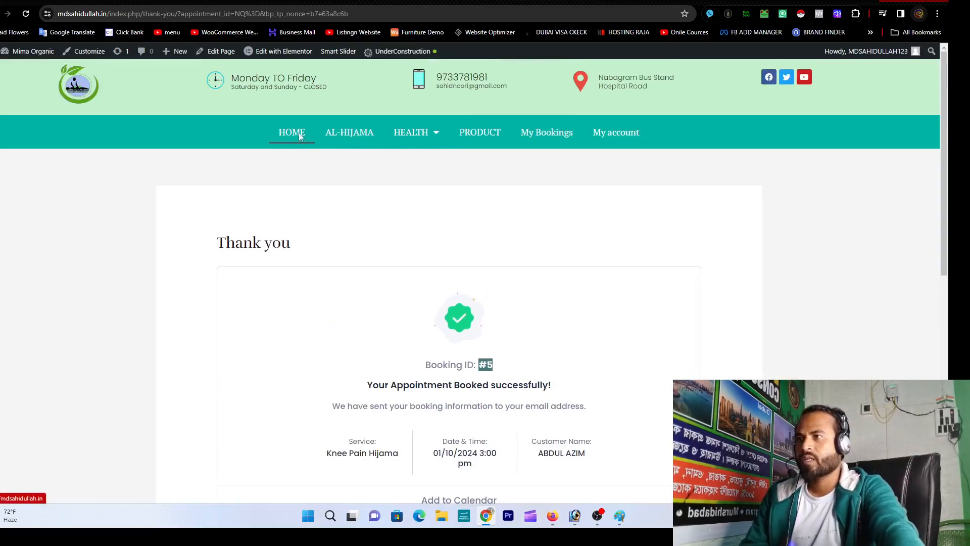
# Step: Book a Knee Pain Hijama appointment for 12/30/2023 9:00 am via the home-page Hijama Specialist slide
pyautogui.click(298, 138)
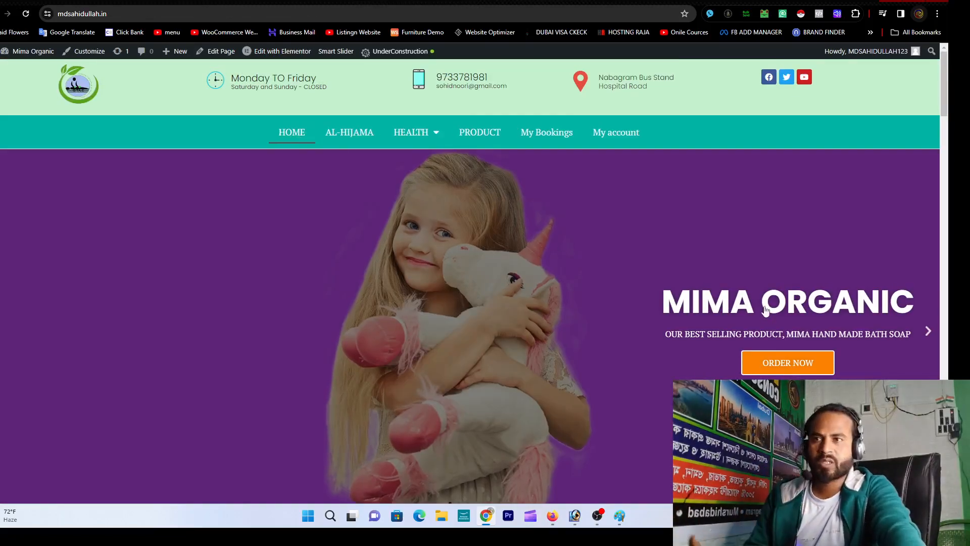
pyautogui.click(928, 332)
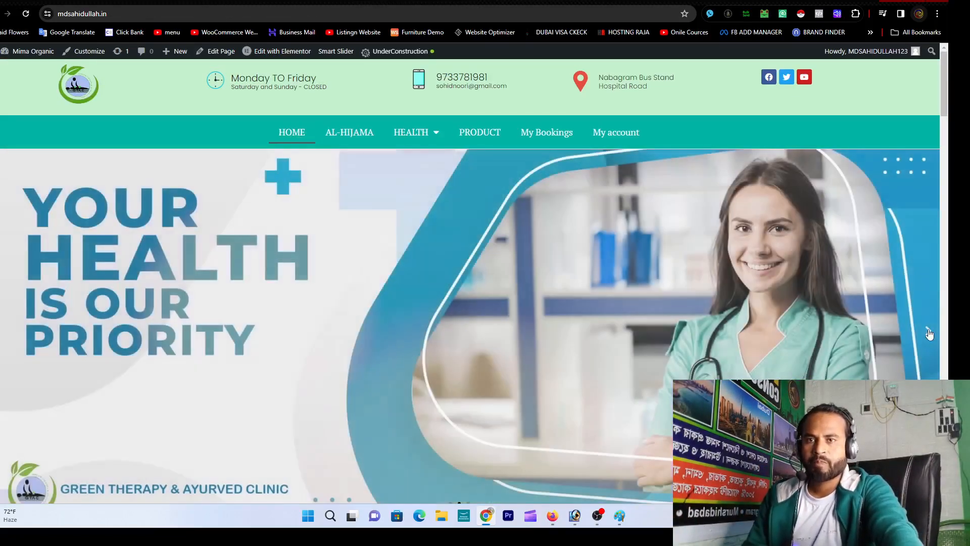
pyautogui.click(928, 333)
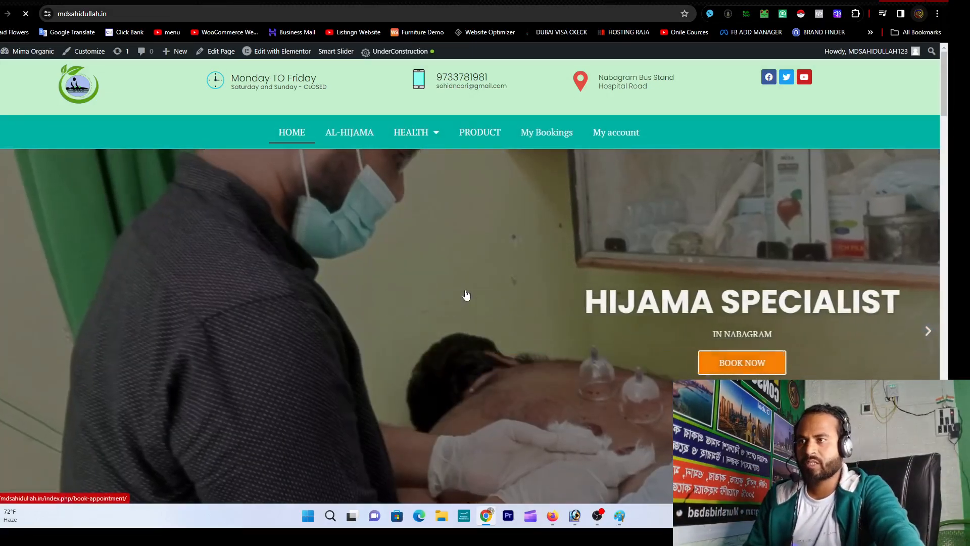
pyautogui.click(466, 296)
pyautogui.scroll(-2, 467, 296)
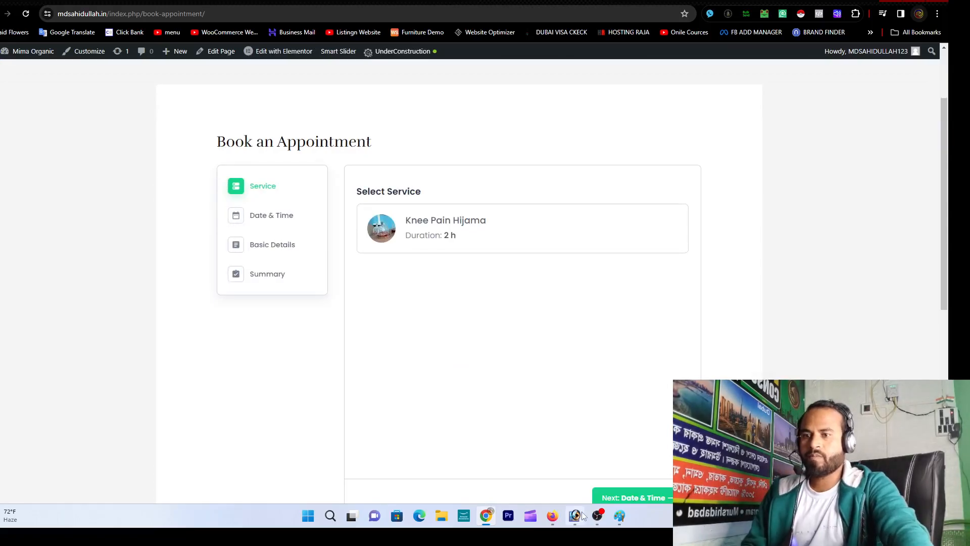
pyautogui.click(597, 516)
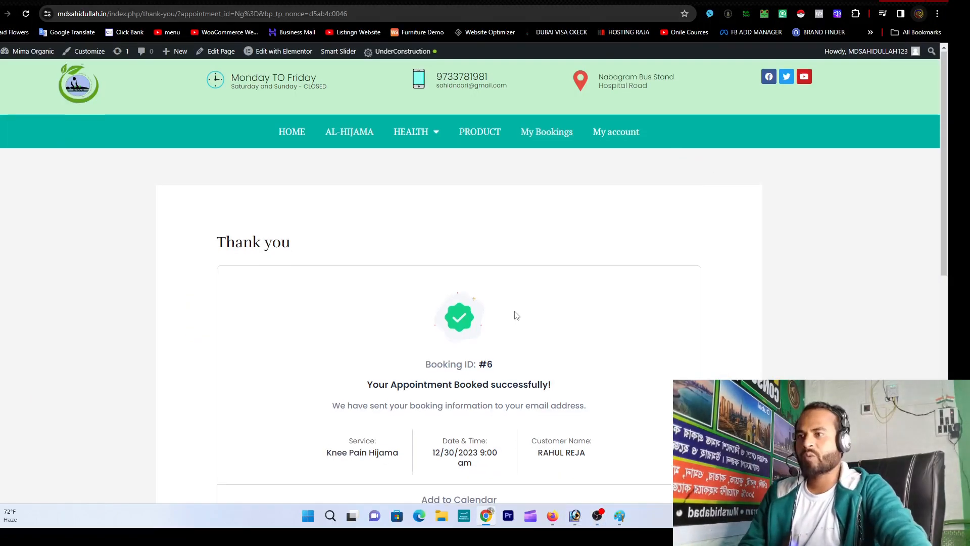
pyautogui.scroll(-2, 483, 294)
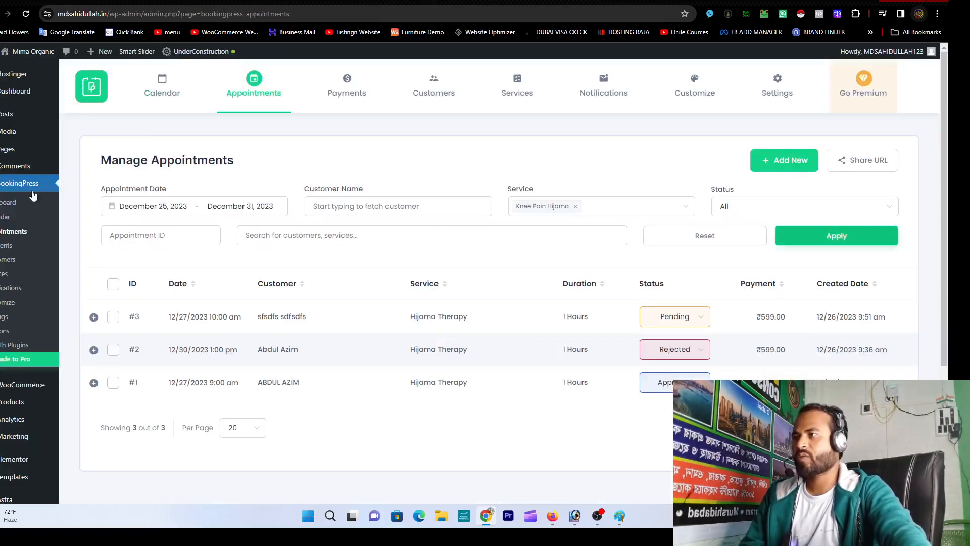
pyautogui.click(6, 202)
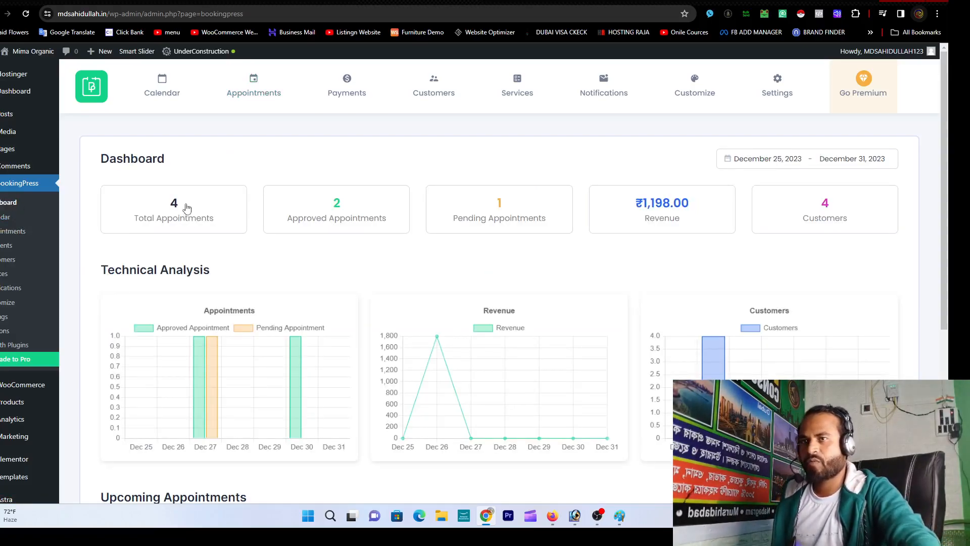
# Step: Open Total Appointments, check booking #6's status choices, and switch to Gmail
pyautogui.click(186, 209)
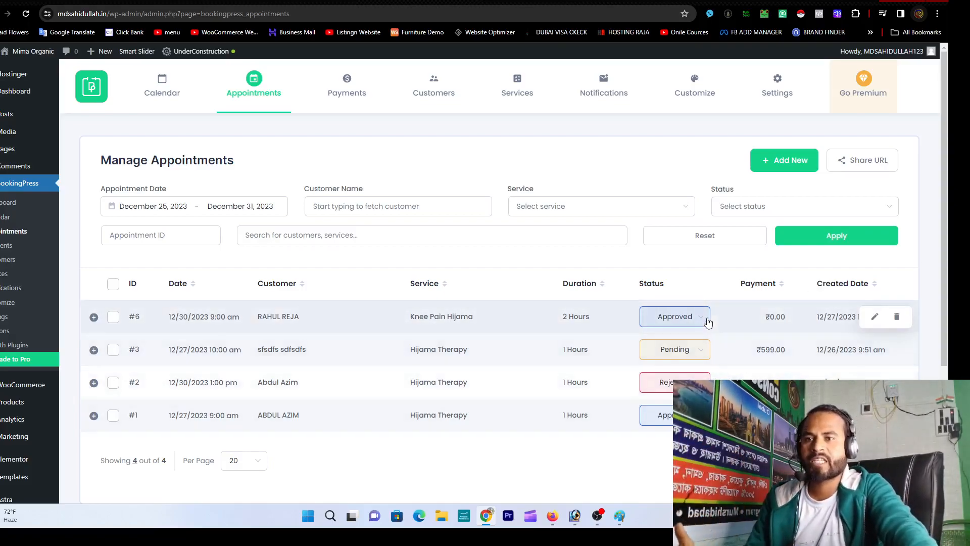
pyautogui.click(705, 321)
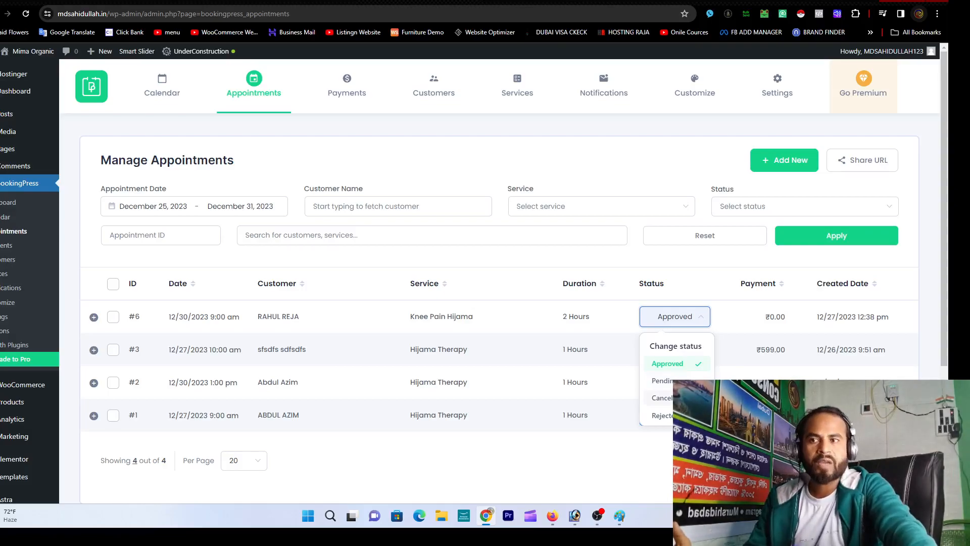
pyautogui.hotkey('ctrl', 'Tab')
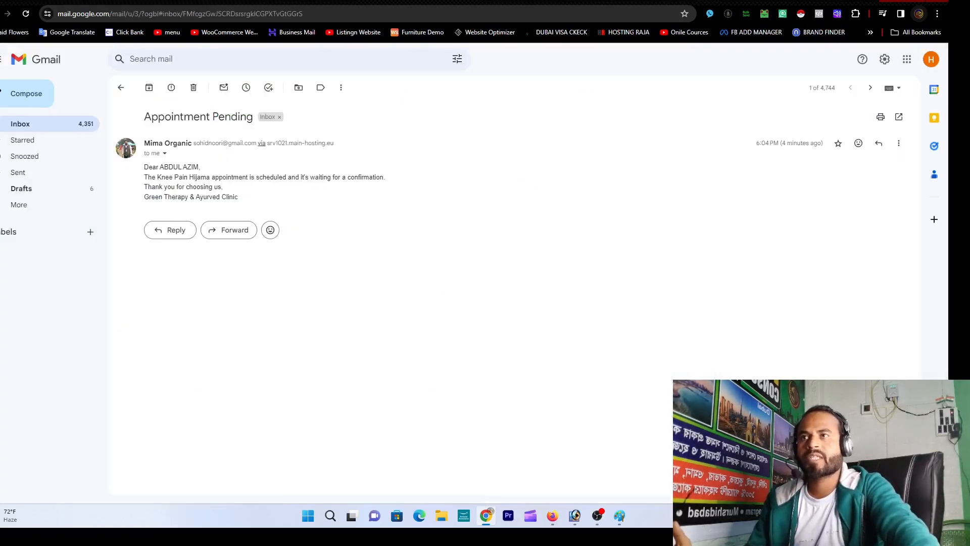
# Step: Read the Appointment Approved email and its sender details, then return to the inbox
pyautogui.click(49, 126)
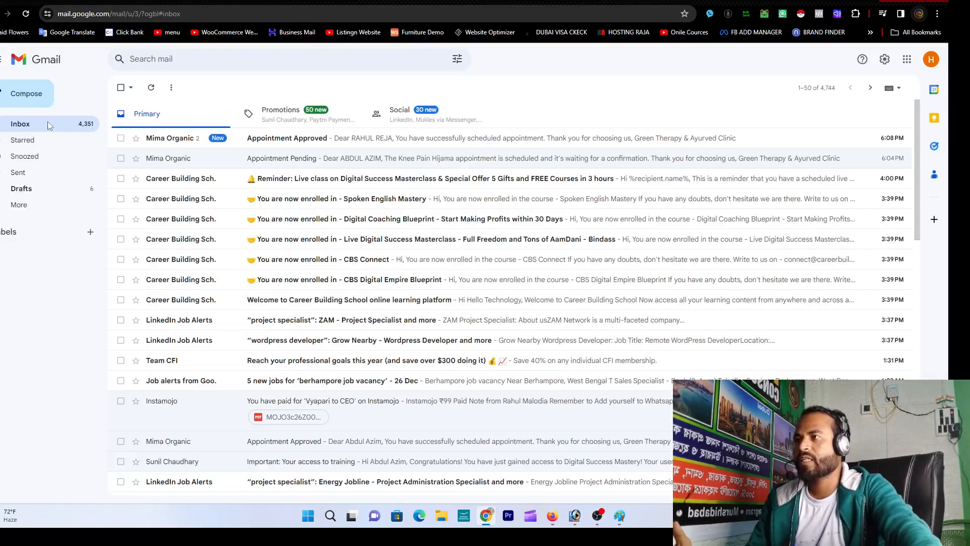
pyautogui.click(255, 135)
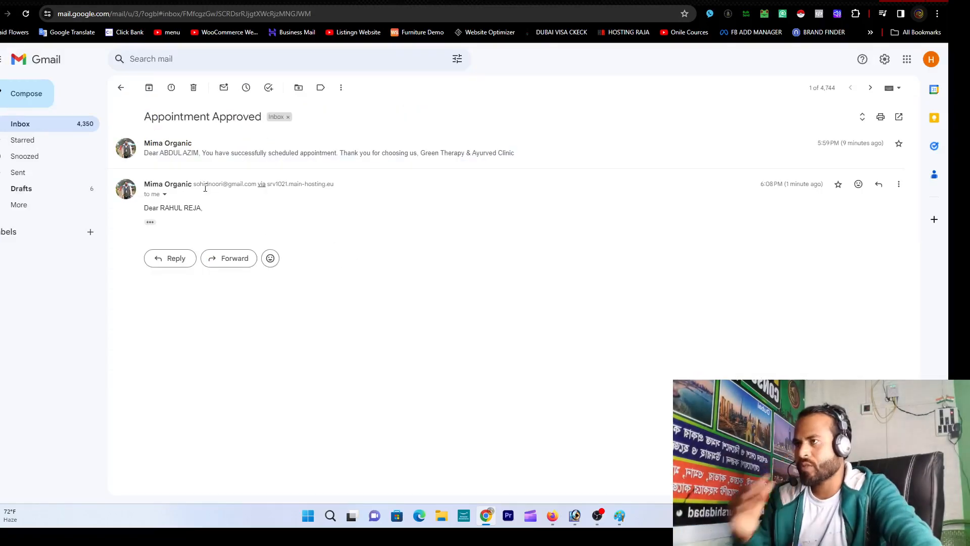
pyautogui.click(164, 194)
pyautogui.click(230, 345)
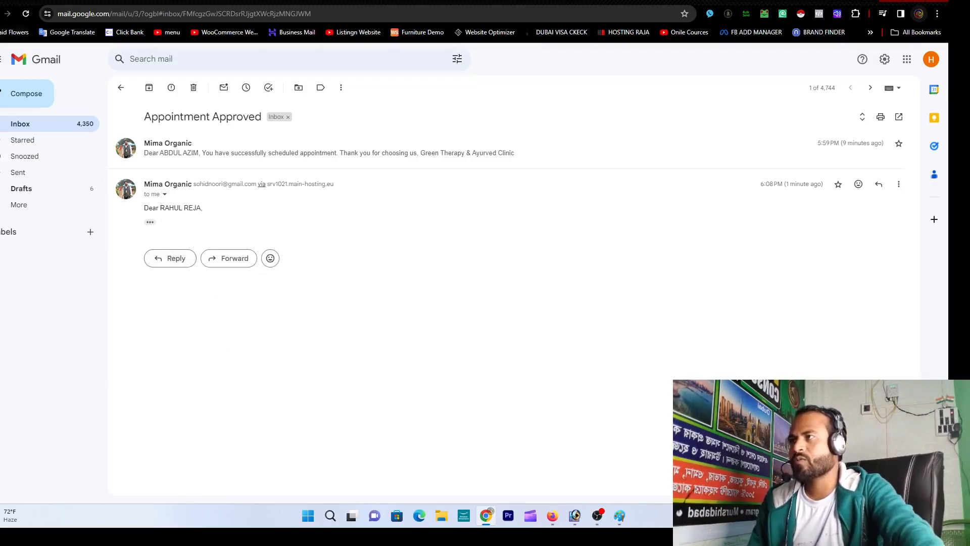
pyautogui.click(120, 87)
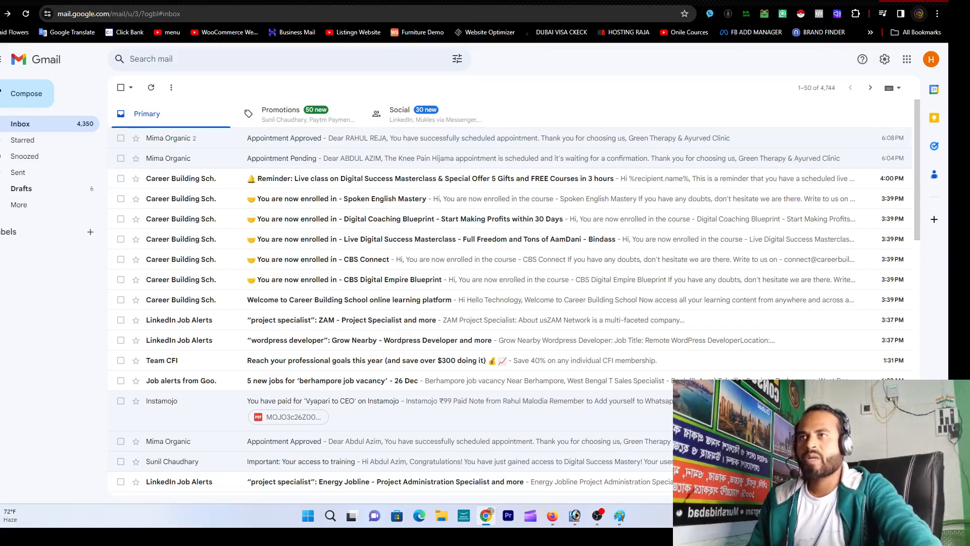
# Step: Set appointment #6 to Cancelled in BookingPress and return to Gmail
pyautogui.click(515, 1)
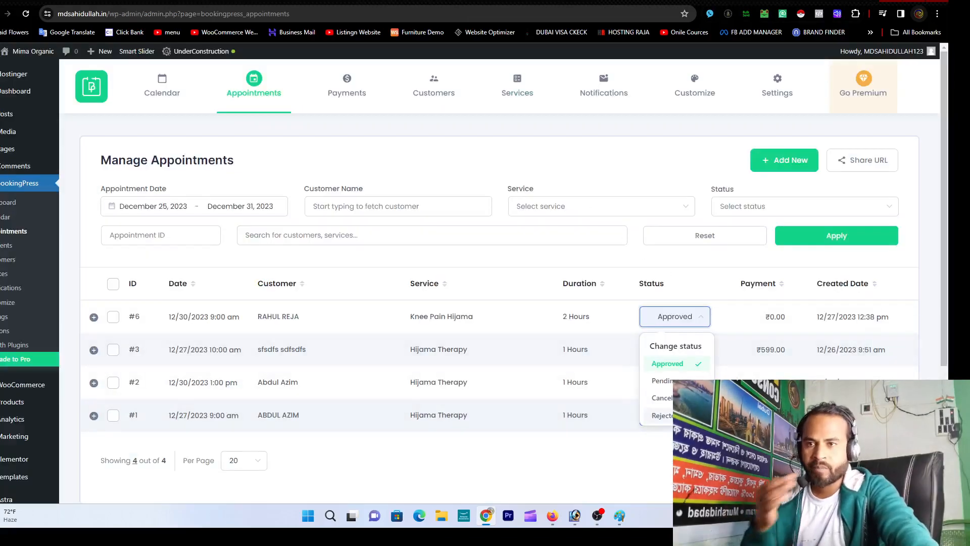
pyautogui.click(663, 398)
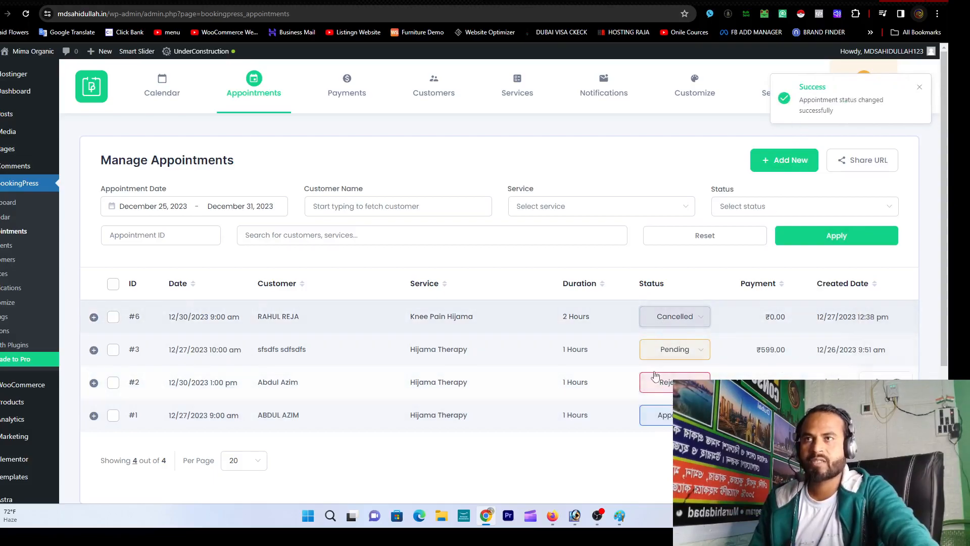
pyautogui.click(630, 1)
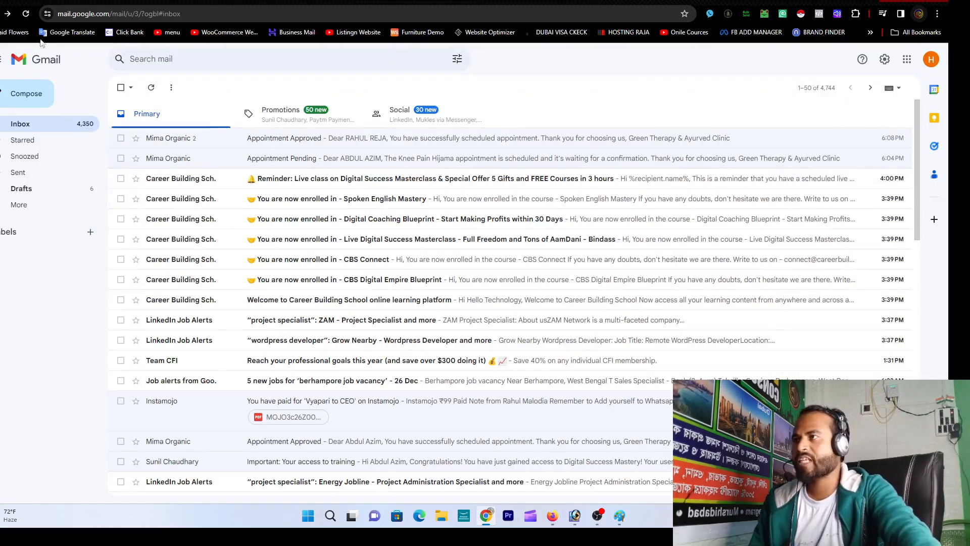
# Step: Refresh Gmail and check the Promotions and Social categories before returning to Primary
pyautogui.click(25, 14)
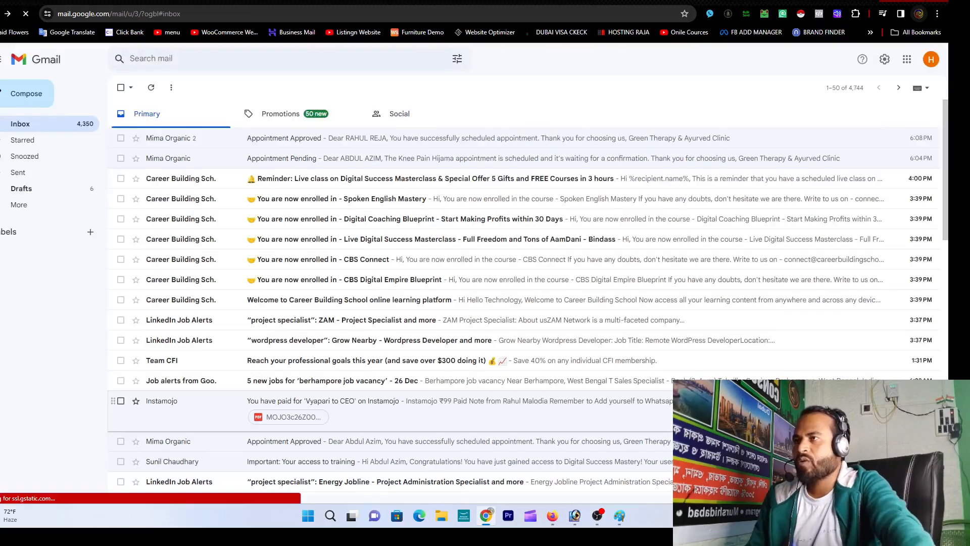
pyautogui.click(331, 113)
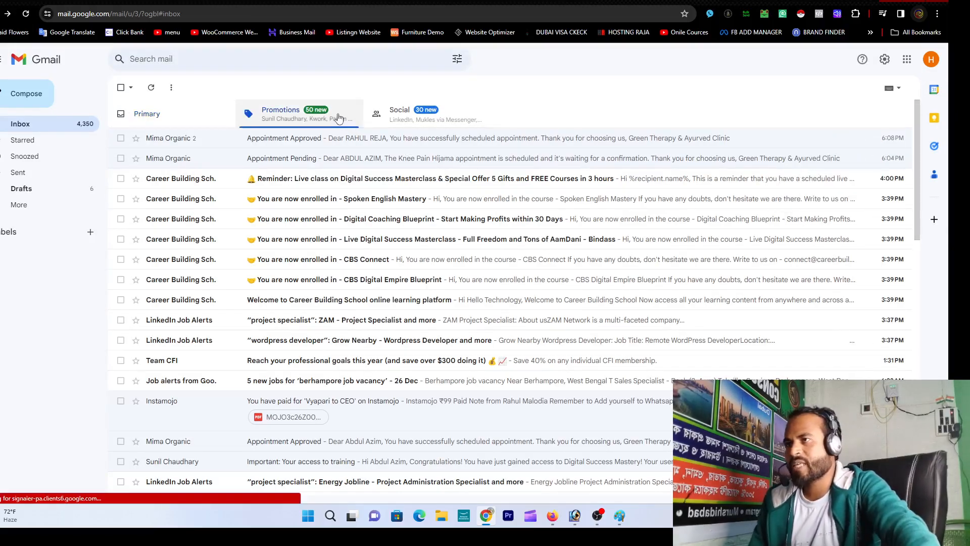
pyautogui.click(439, 120)
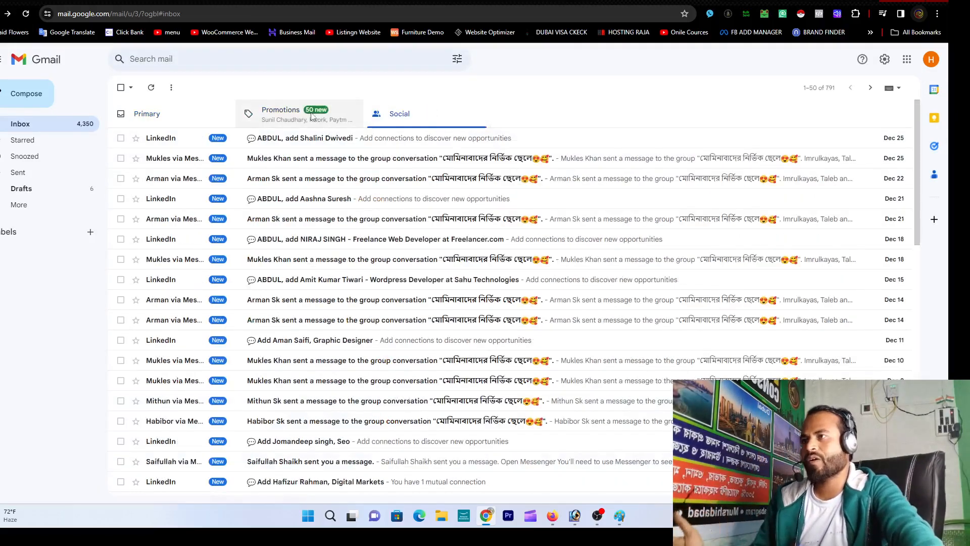
pyautogui.click(309, 114)
pyautogui.click(196, 122)
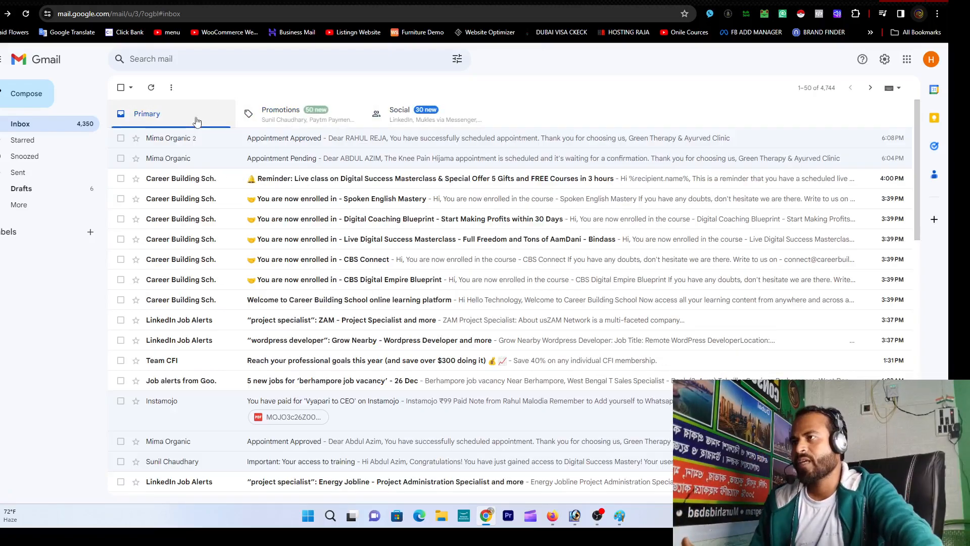
# Step: Read the newest Appointment Approved email, then switch back to BookingPress
pyautogui.click(260, 139)
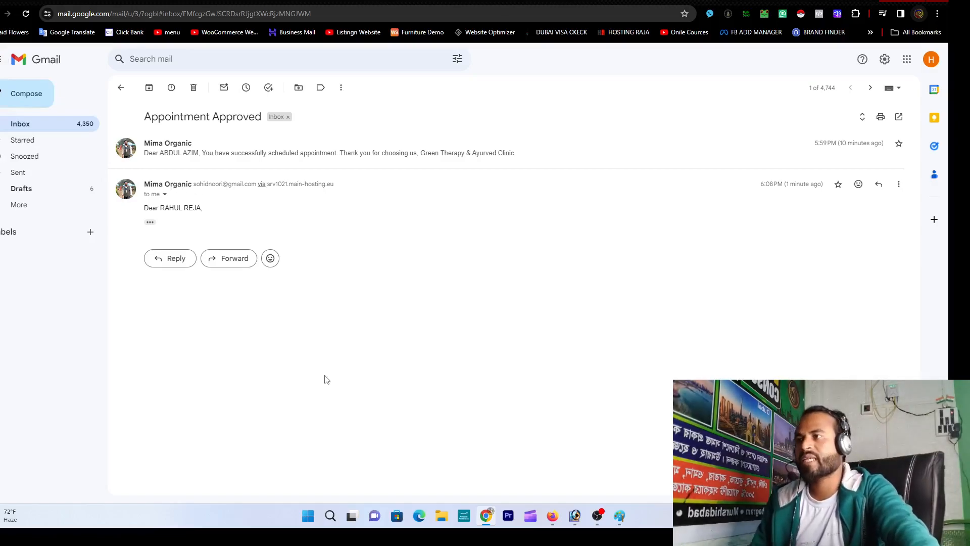
pyautogui.click(21, 127)
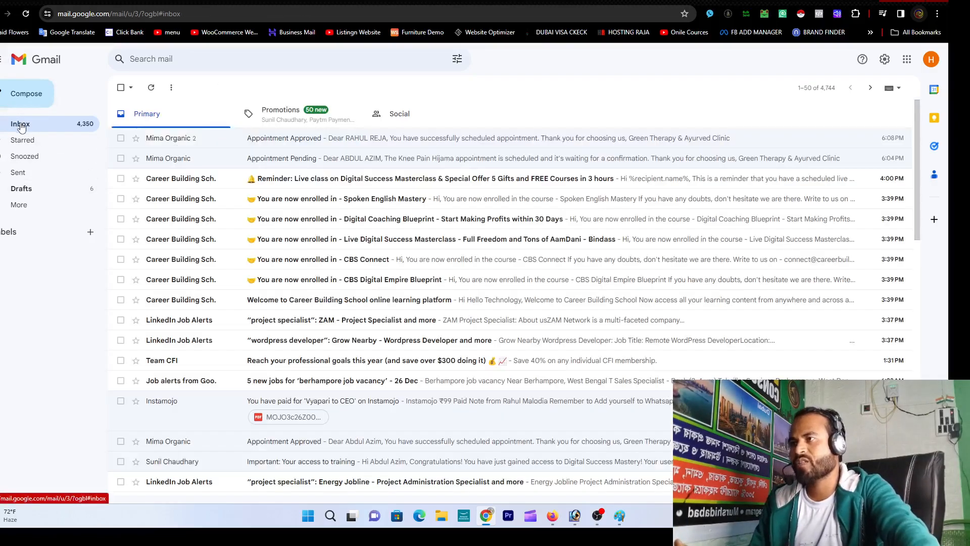
pyautogui.hotkey('ctrl', 'Tab')
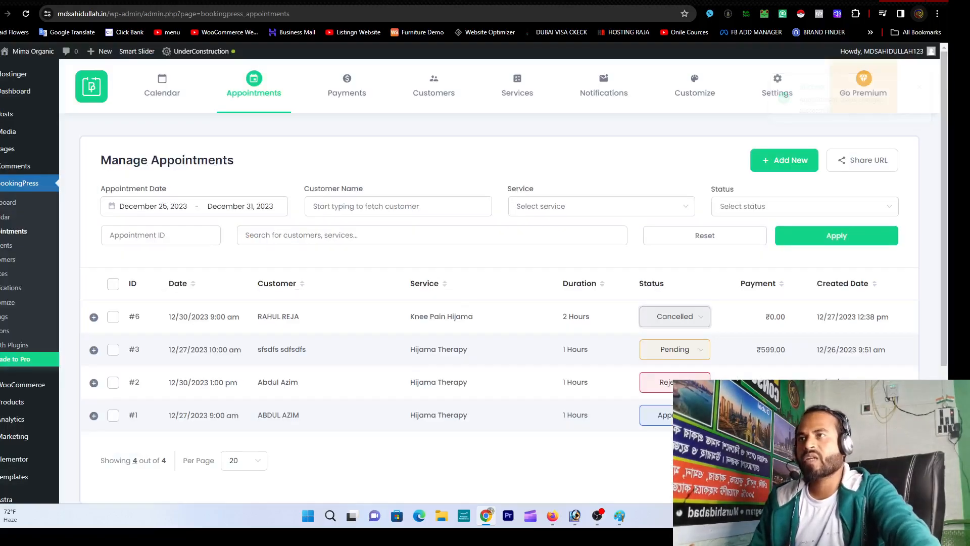
# Step: Scroll the appointments, then review Manage Payments: six payments, one Pending at ₹599.00
pyautogui.scroll(-2, 629, 273)
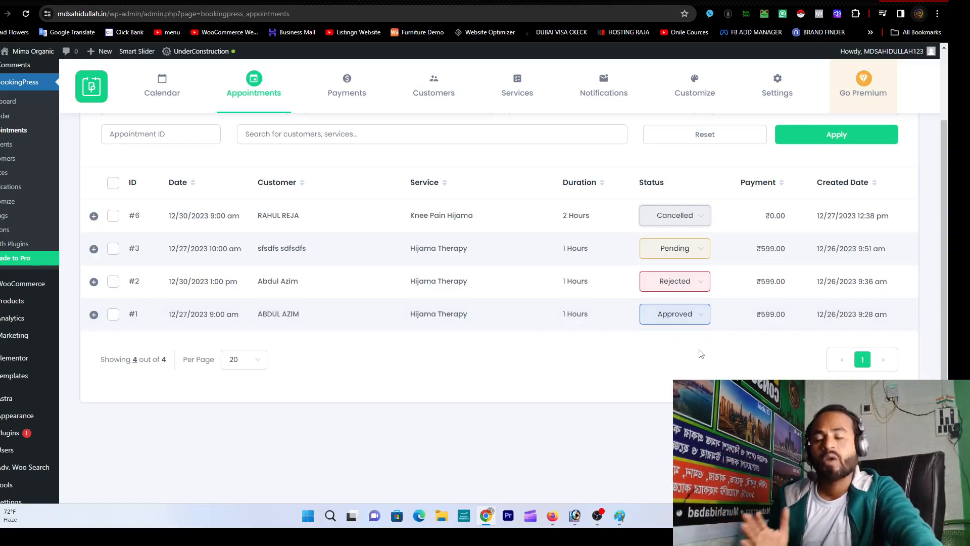
pyautogui.scroll(2, 701, 354)
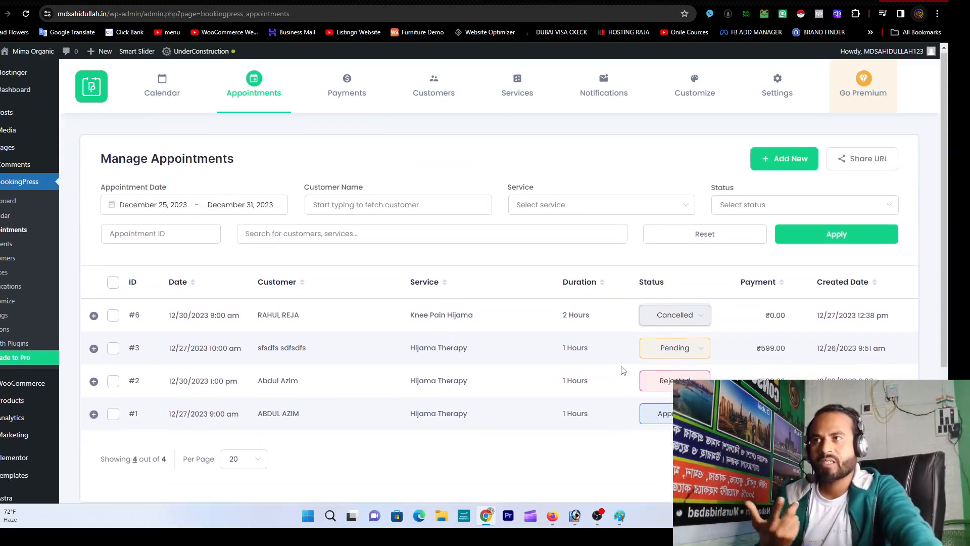
pyautogui.click(352, 94)
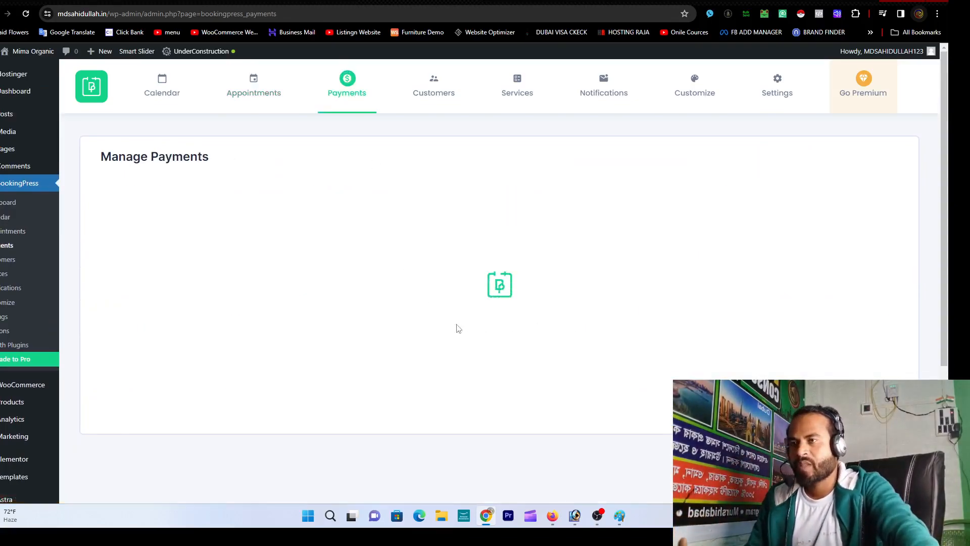
pyautogui.scroll(-2, 538, 319)
pyautogui.scroll(2, 608, 279)
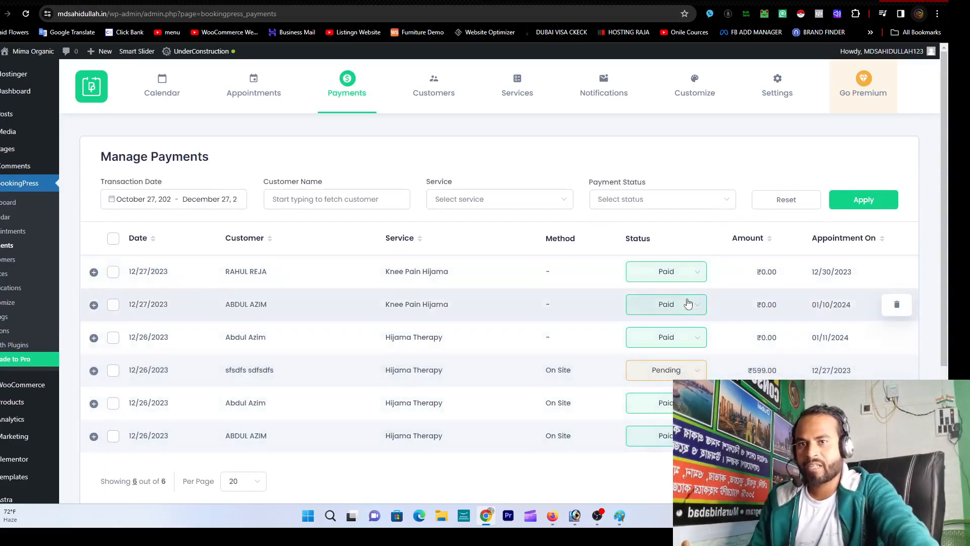
pyautogui.scroll(-2, 708, 313)
pyautogui.scroll(2, 636, 336)
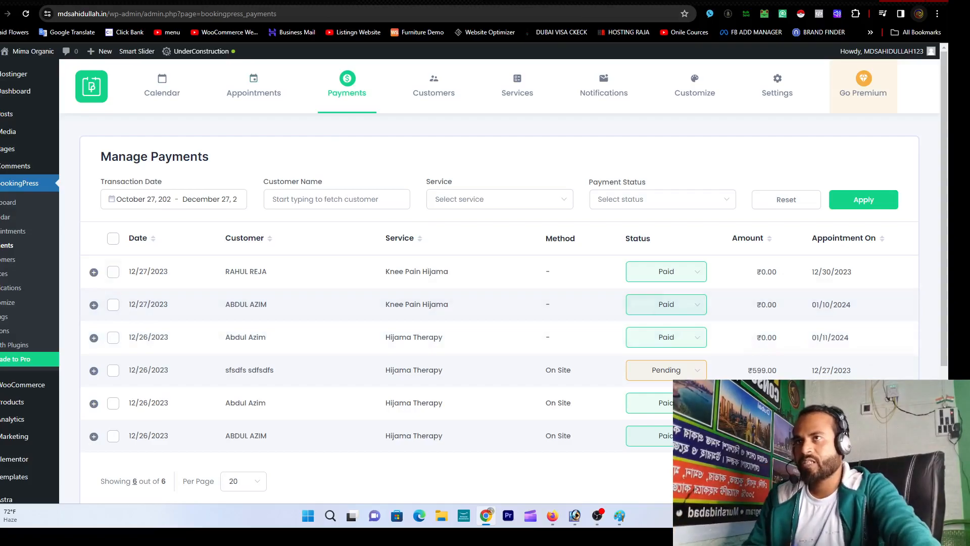
pyautogui.click(384, 1)
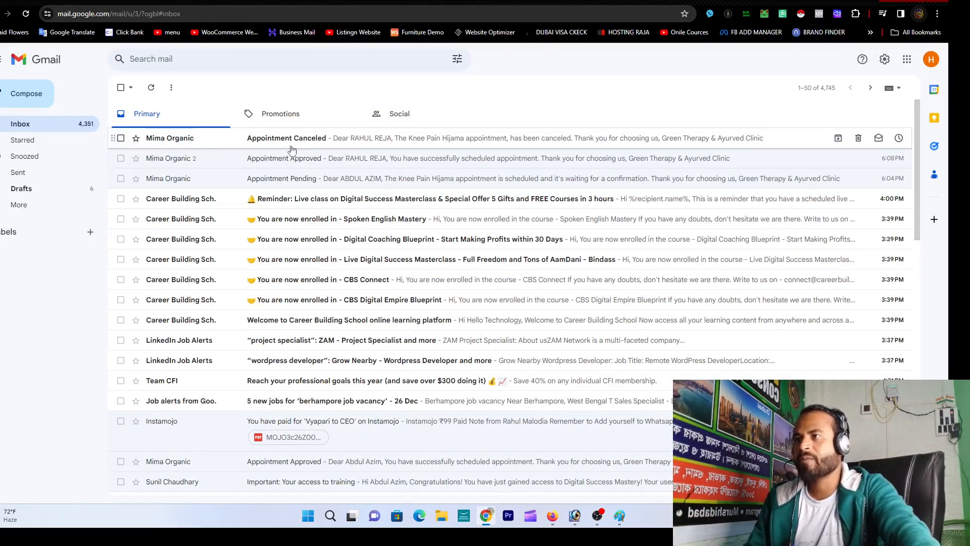
# Step: Read the Appointment Canceled email for Knee Pain Hijama, then go to the Booking ID #6 thank-you tab
pyautogui.click(325, 140)
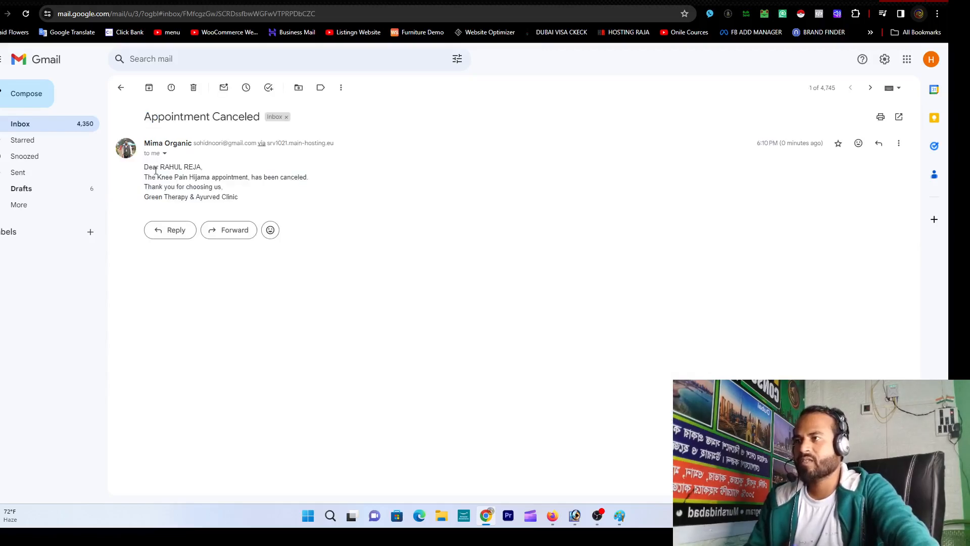
pyautogui.moveTo(148, 177); pyautogui.dragTo(317, 177)
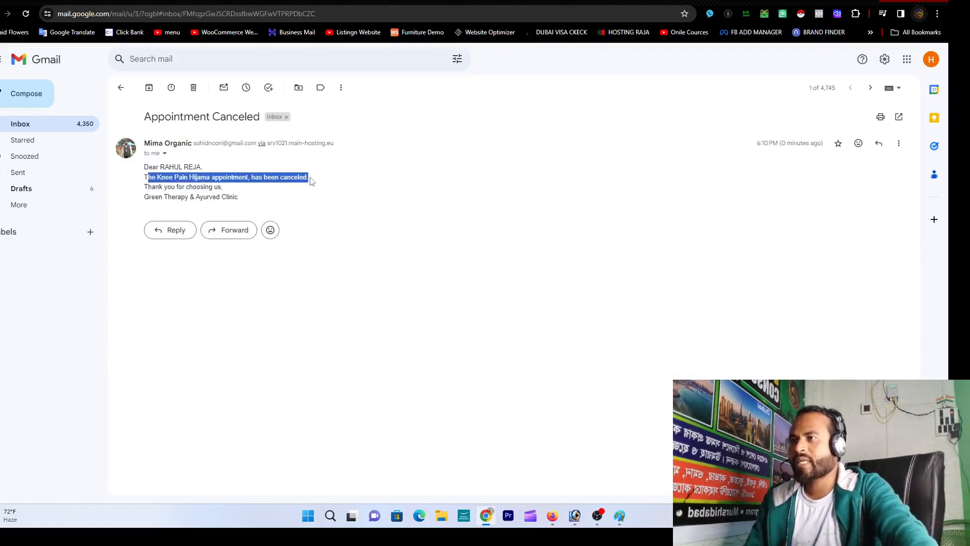
pyautogui.click(305, 180)
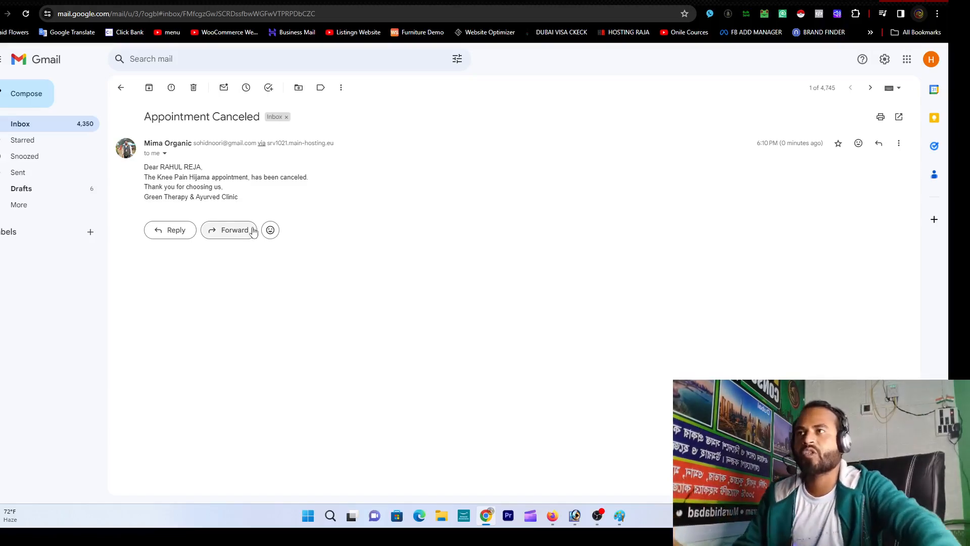
pyautogui.hotkey('ctrl', 'Tab')
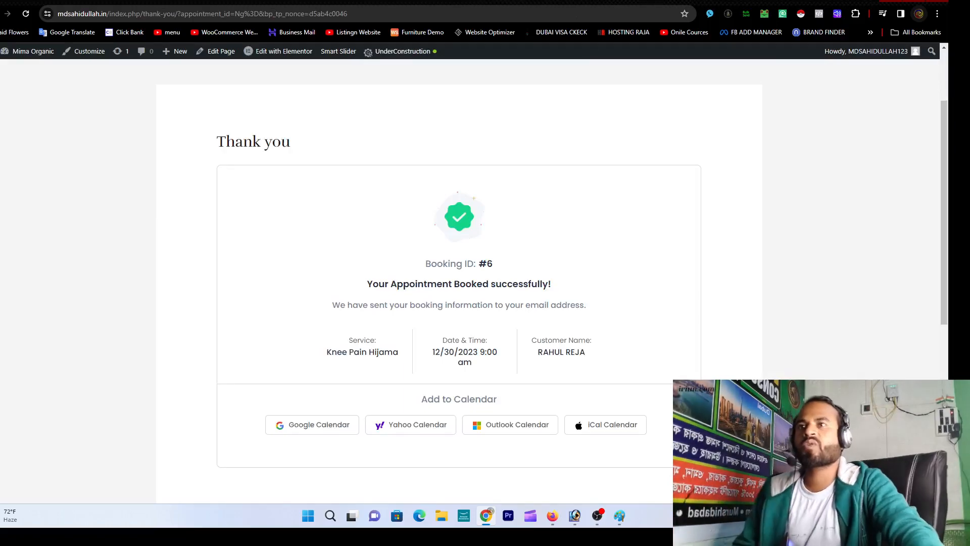
# Step: Flip between the cancellation email and the booking thank-you tabs
pyautogui.hotkey('ctrl', 'shift', 'Tab')
pyautogui.click(636, 1)
pyautogui.click(732, 1)
# Step: Load deelmore.com in a new browser tab
pyautogui.hotkey('ctrl', 't')
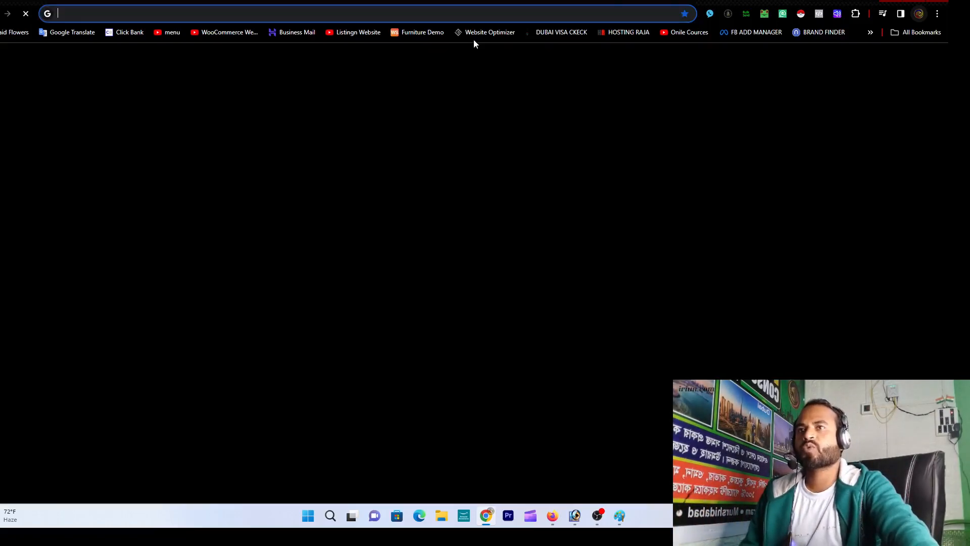
pyautogui.click(472, 13)
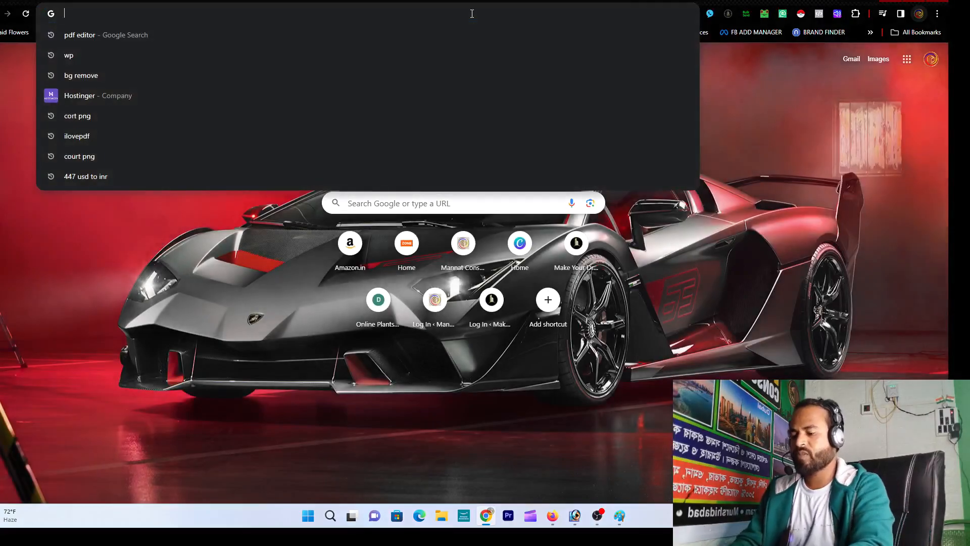
pyautogui.write('deelmore.com')
pyautogui.press('Return')
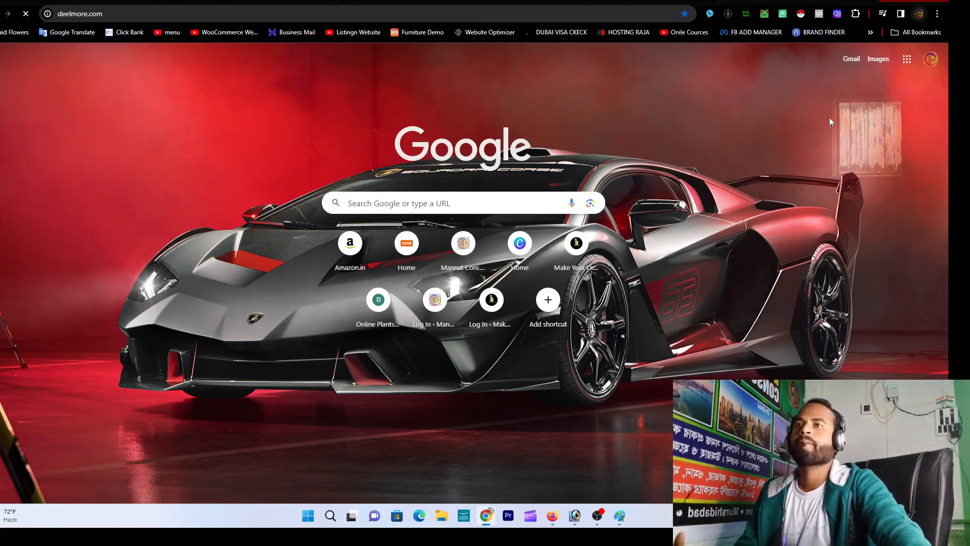
# Step: Scroll the deelmore.com construction homepage to the footer and back up to the Building Construction banner
pyautogui.scroll(-20, 610, 187)
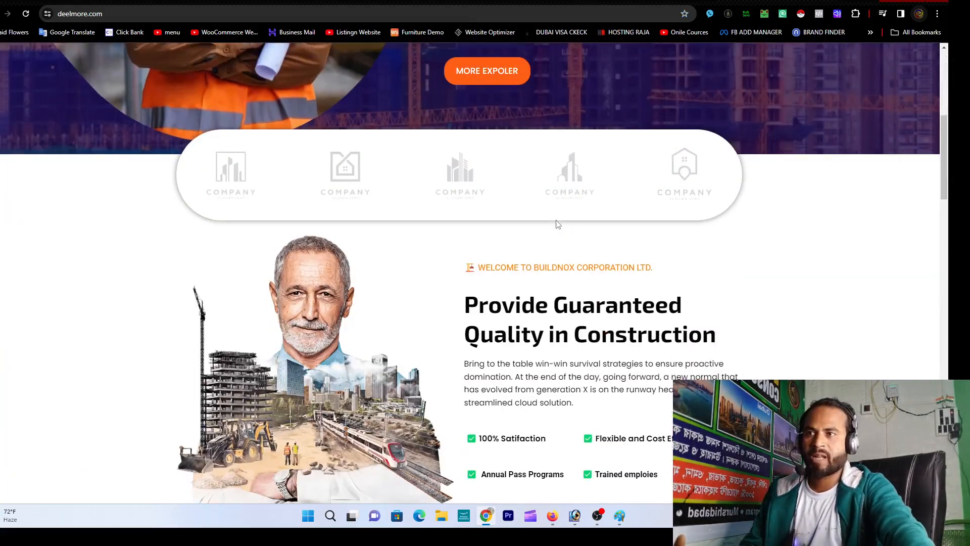
pyautogui.scroll(-10, 540, 232)
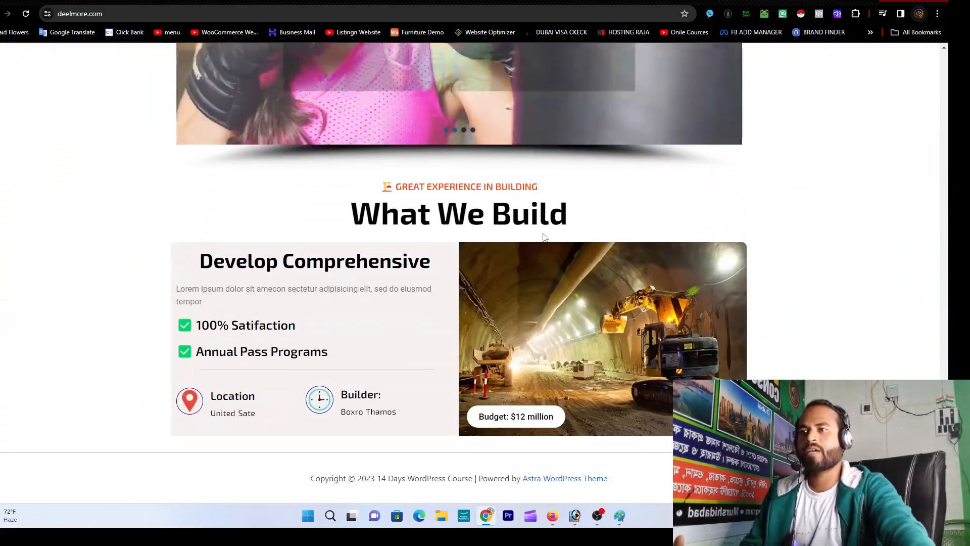
pyautogui.scroll(15, 542, 233)
pyautogui.scroll(6, 542, 233)
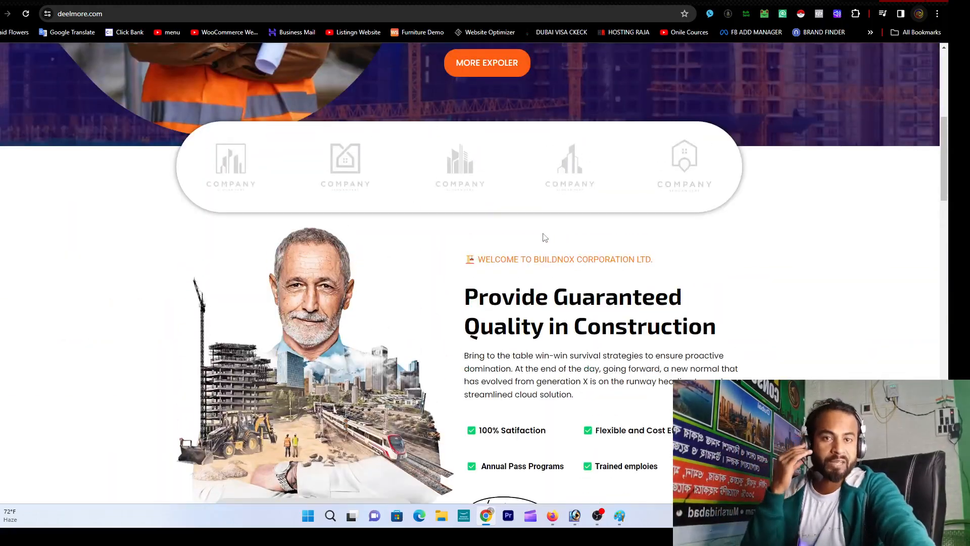
pyautogui.scroll(7, 544, 236)
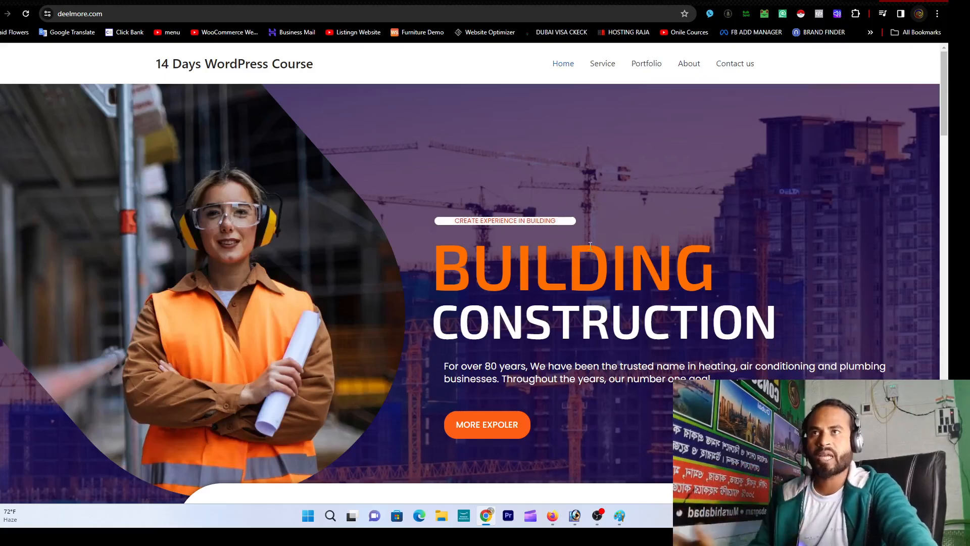
pyautogui.scroll(-10, 596, 246)
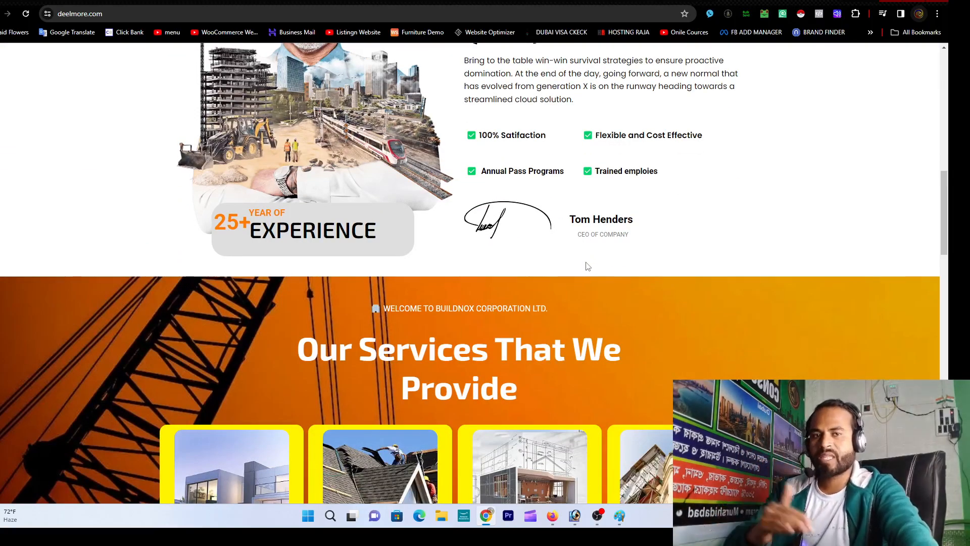
pyautogui.scroll(-5, 588, 266)
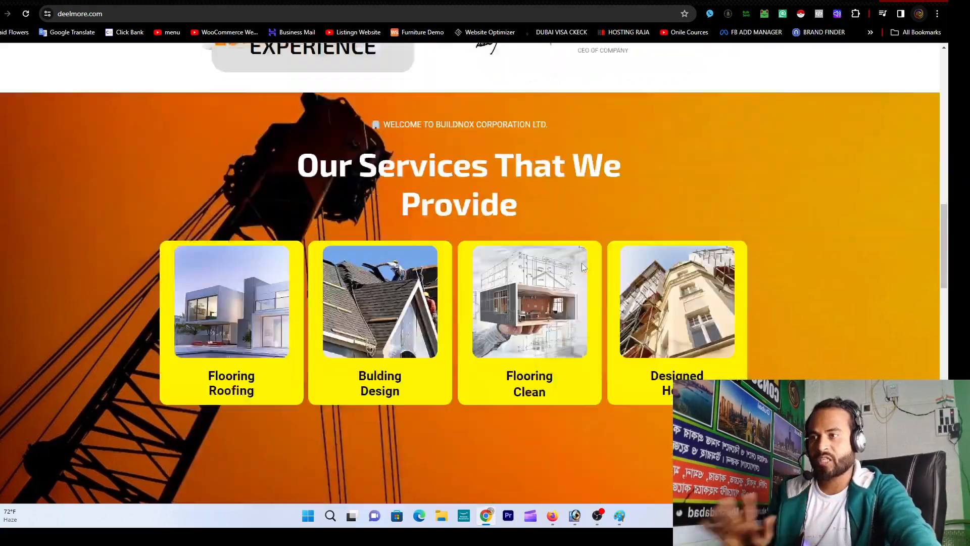
pyautogui.scroll(8, 584, 268)
pyautogui.scroll(5, 424, 145)
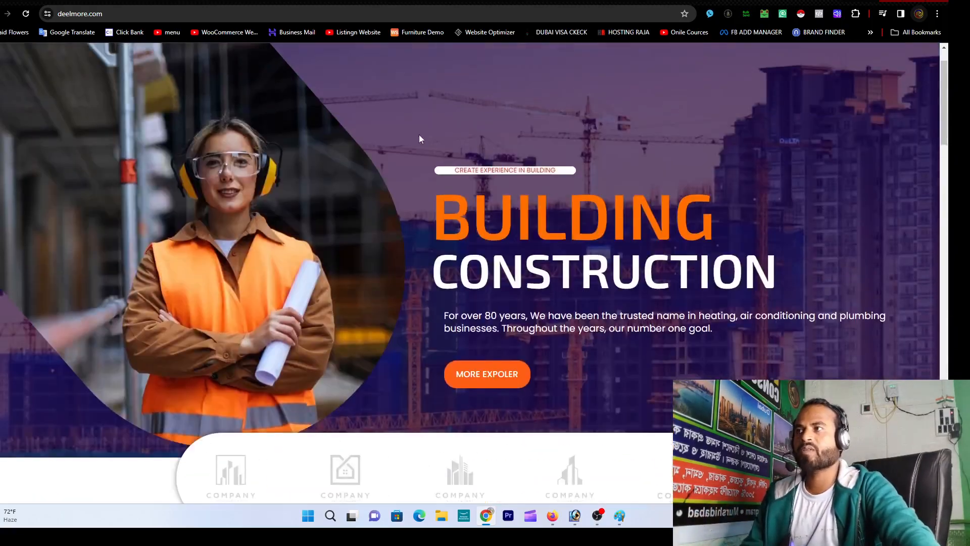
pyautogui.doubleClick(366, 13)
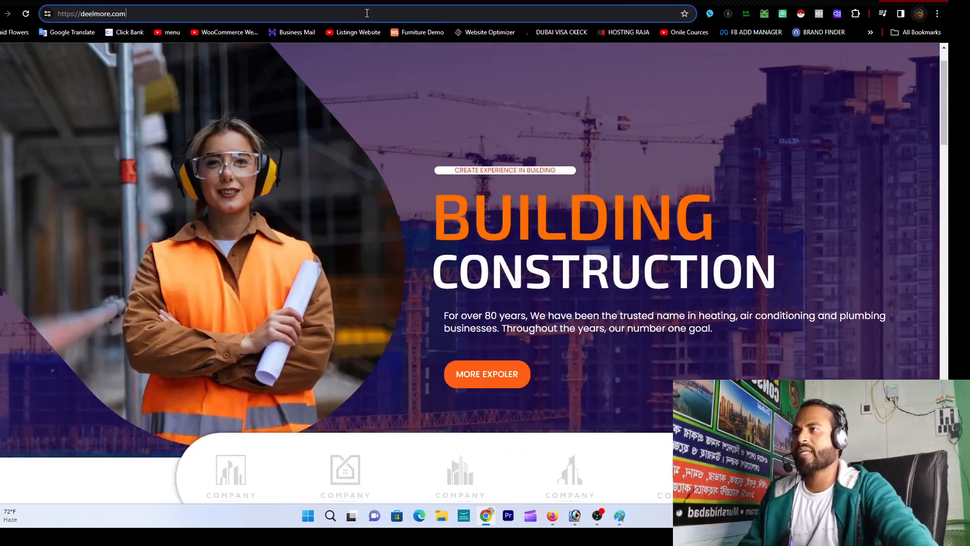
# Step: Go to deelmore.com/wp-admin and log in with the saved credentials to reach the Dashboard
pyautogui.write('/')
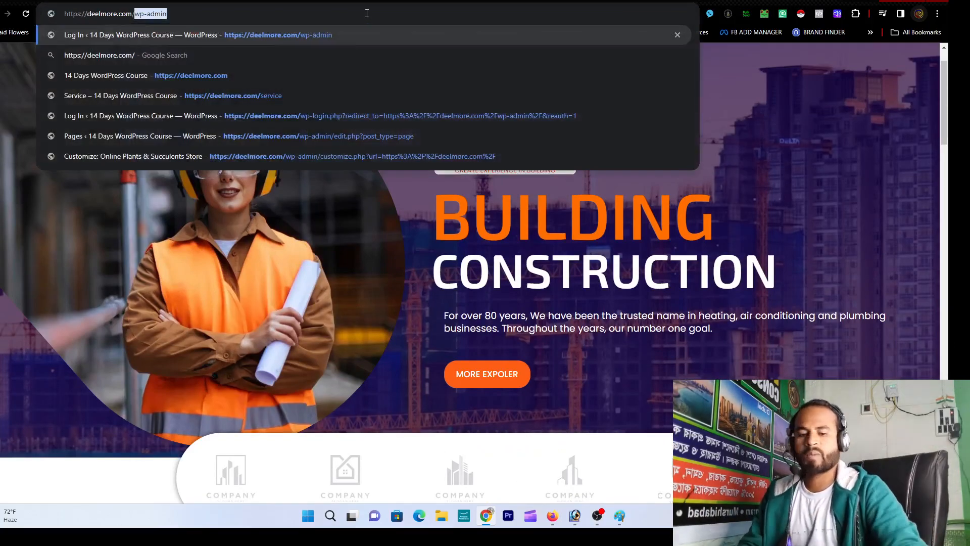
pyautogui.press('Return')
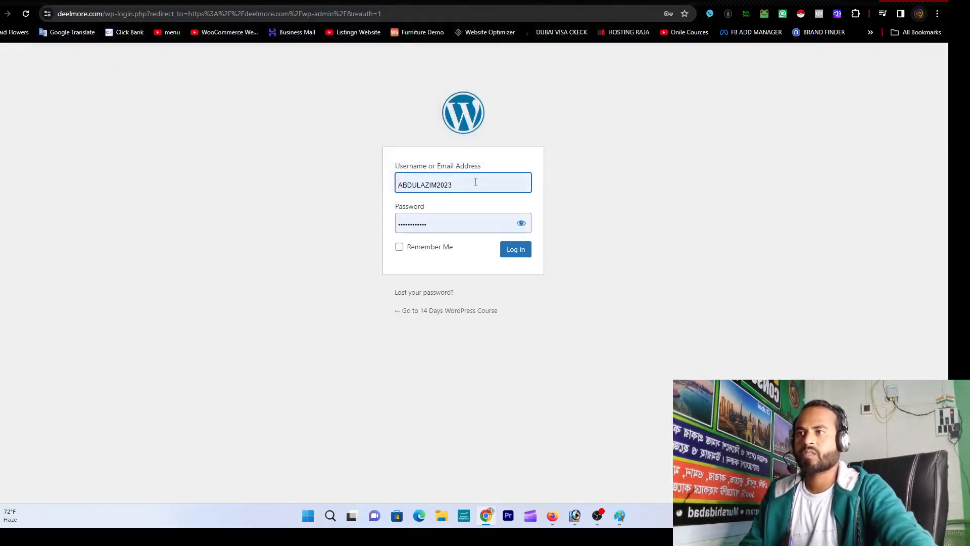
pyautogui.click(516, 250)
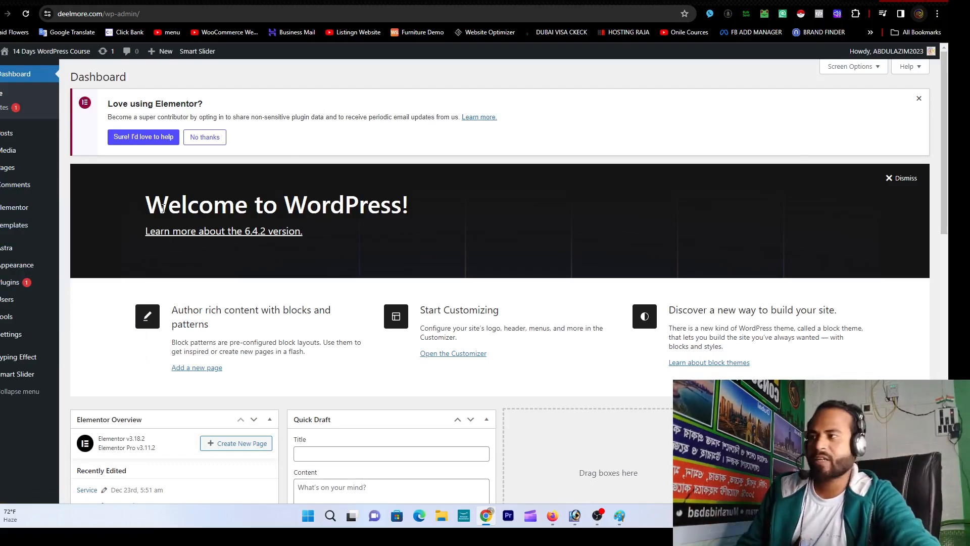
# Step: Search Plugins > Add New for 'booking press' and browse the results
pyautogui.moveTo(30, 289)
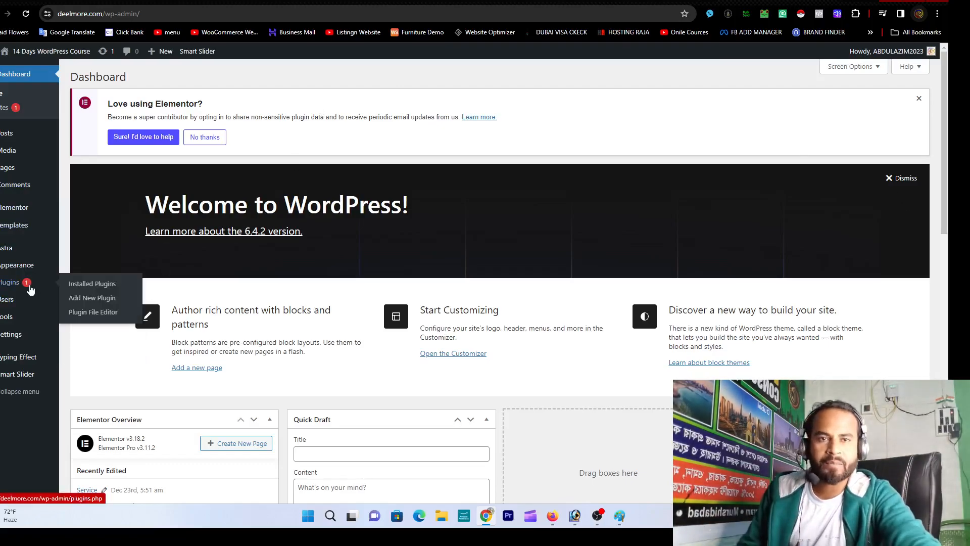
pyautogui.click(82, 300)
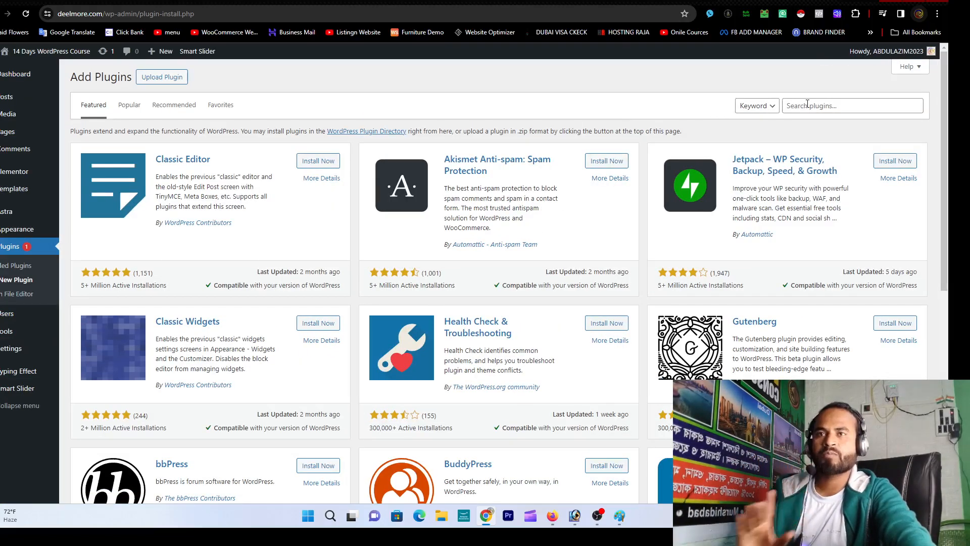
pyautogui.click(807, 104)
pyautogui.write('booking')
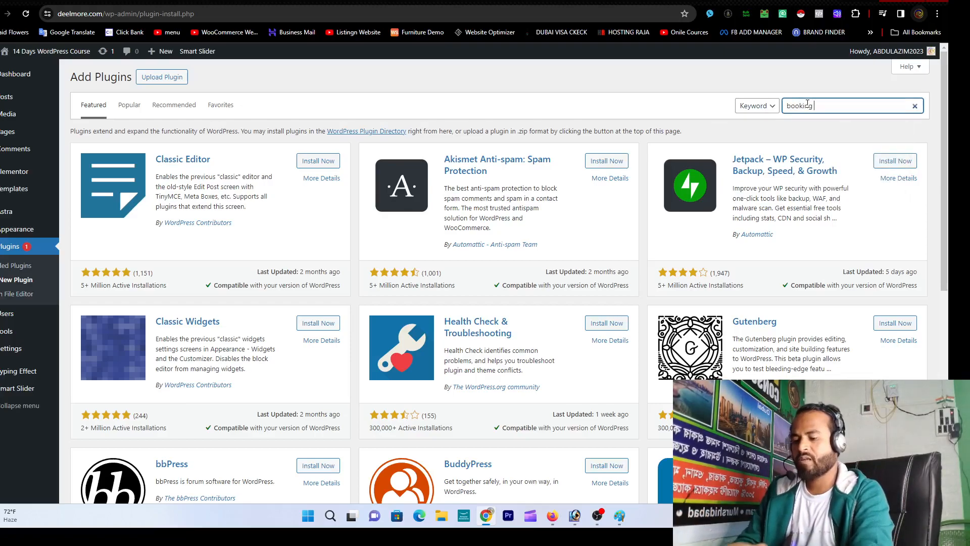
pyautogui.write(' press')
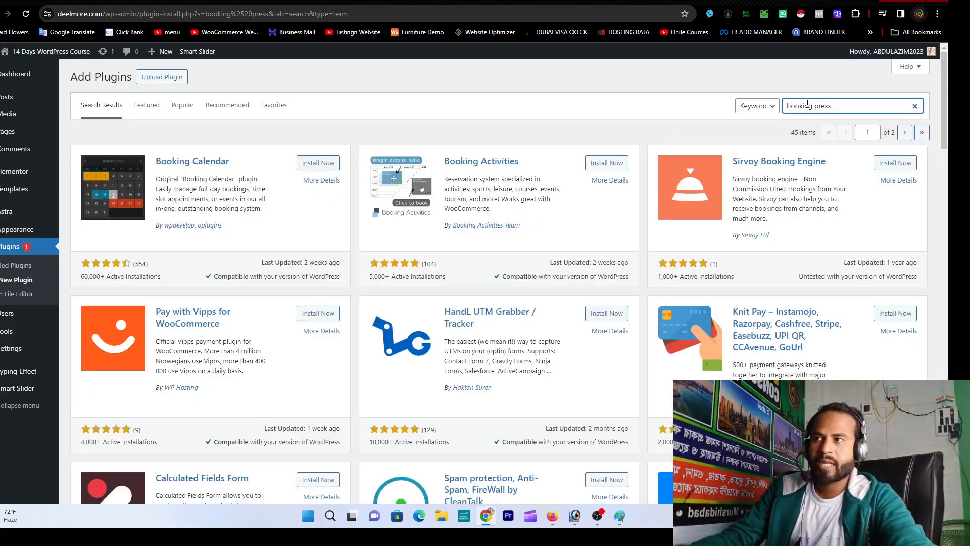
pyautogui.scroll(-4, 568, 212)
pyautogui.scroll(-10, 568, 213)
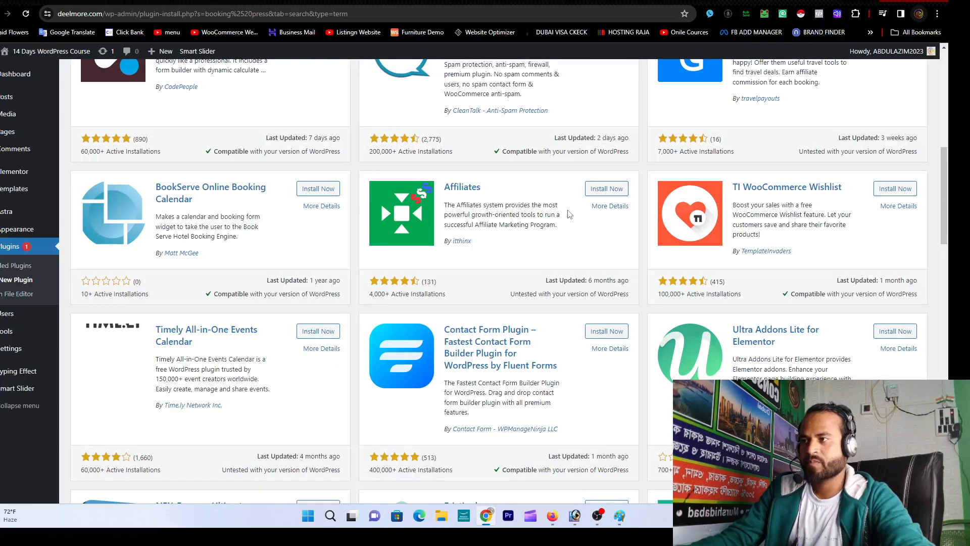
pyautogui.scroll(14, 589, 230)
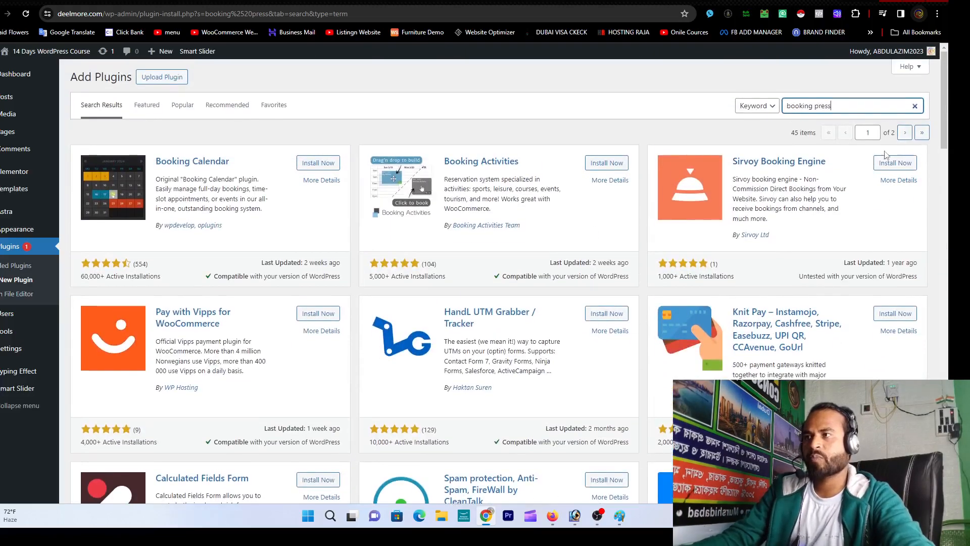
# Step: Change the plugin search to 'Appointment' and install BookingPress from its card
pyautogui.tripleClick(877, 106)
pyautogui.write('Appoi')
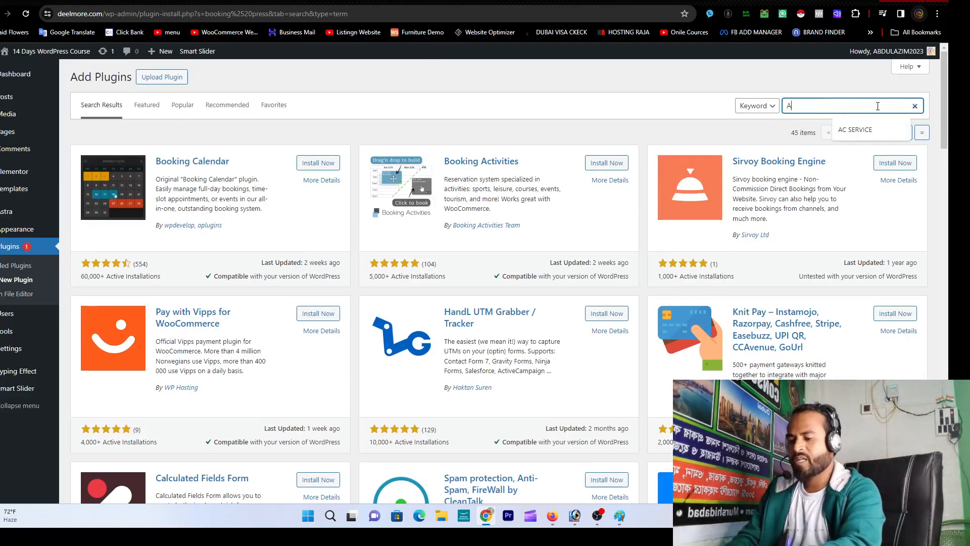
pyautogui.write('ntment')
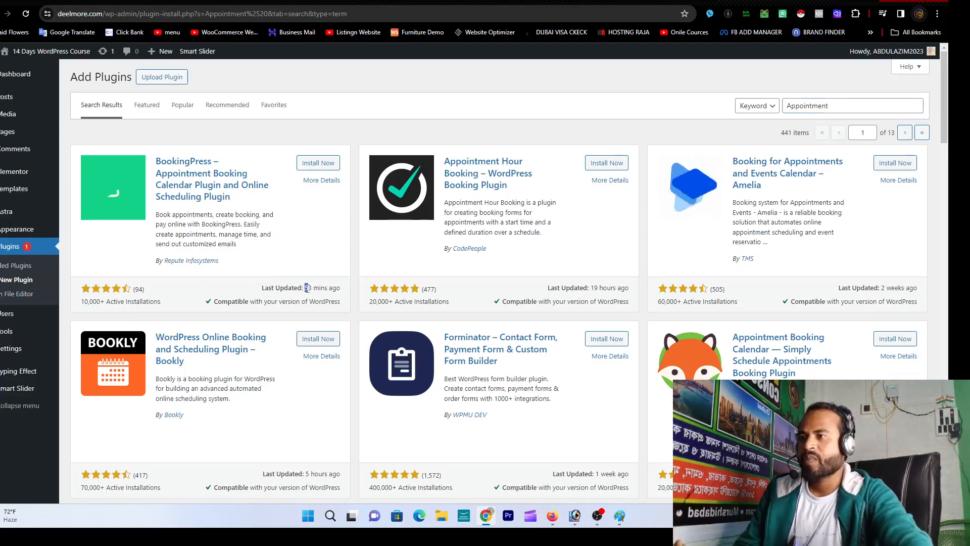
pyautogui.moveTo(326, 287); pyautogui.dragTo(340, 289)
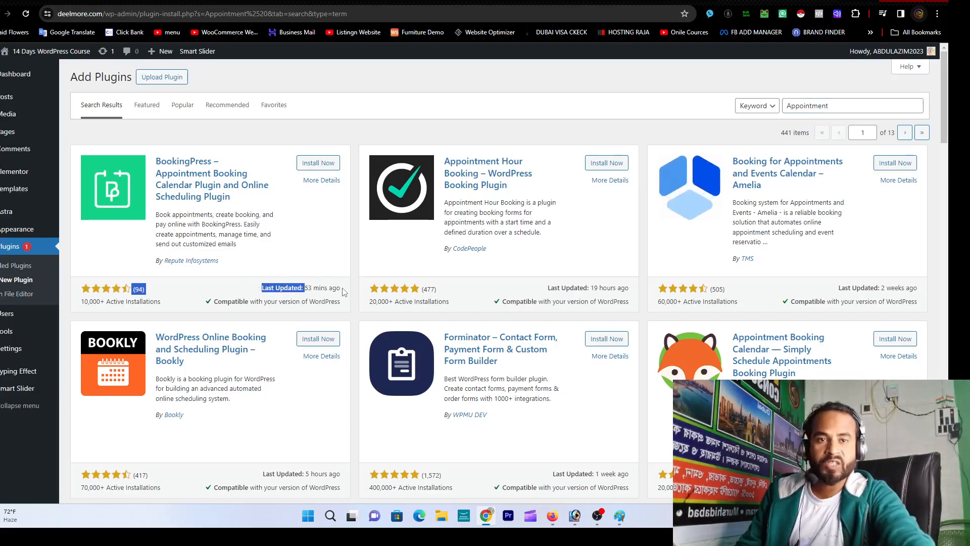
pyautogui.click(344, 293)
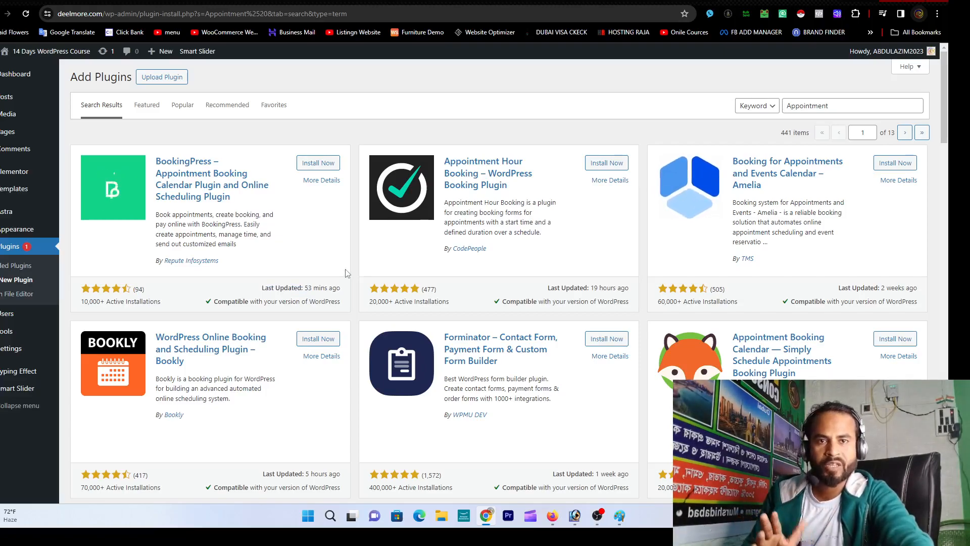
pyautogui.click(320, 167)
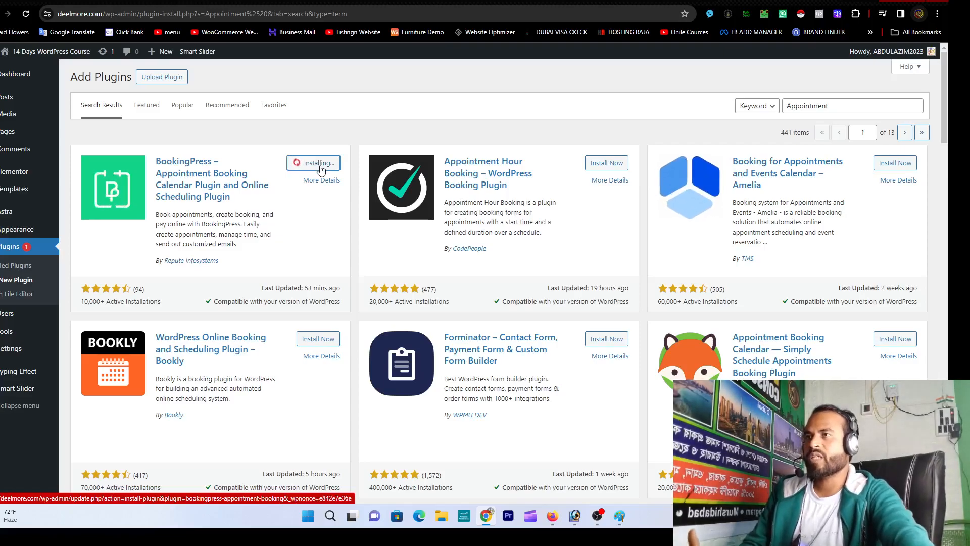
# Step: Load the deelmore.com homepage in a new tab and scroll through it
pyautogui.hotkey('ctrl', 't')
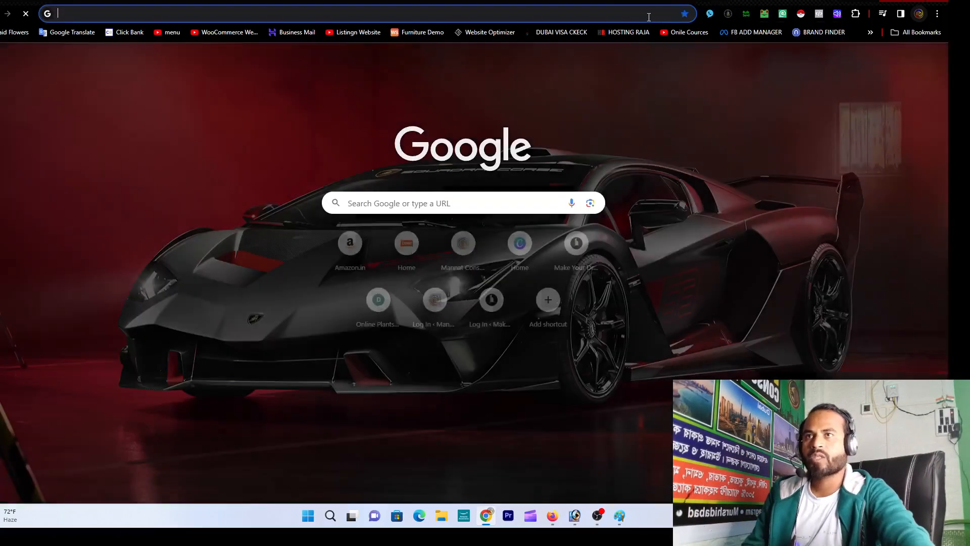
pyautogui.click(626, 17)
pyautogui.write('de')
pyautogui.press('Return')
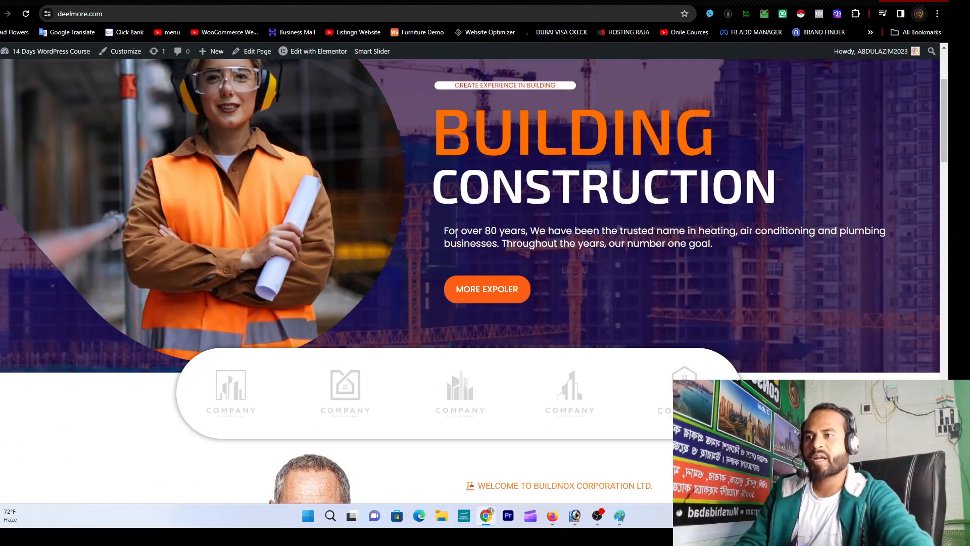
pyautogui.scroll(-2, 456, 234)
pyautogui.scroll(5, 475, 243)
pyautogui.scroll(-12, 496, 251)
pyautogui.scroll(12, 498, 250)
pyautogui.scroll(-5, 496, 242)
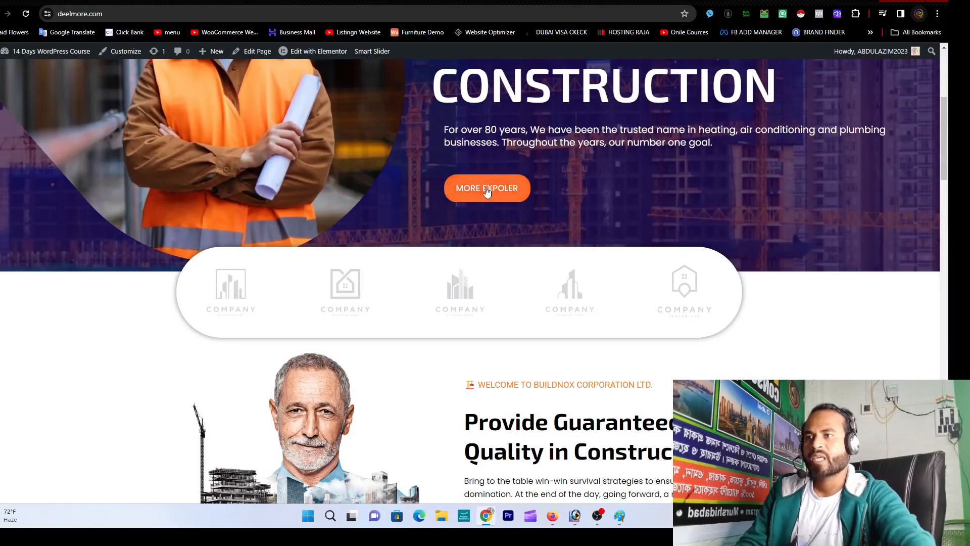
# Step: Test the homepage's MORE EXPOLER link several times
pyautogui.click(493, 193)
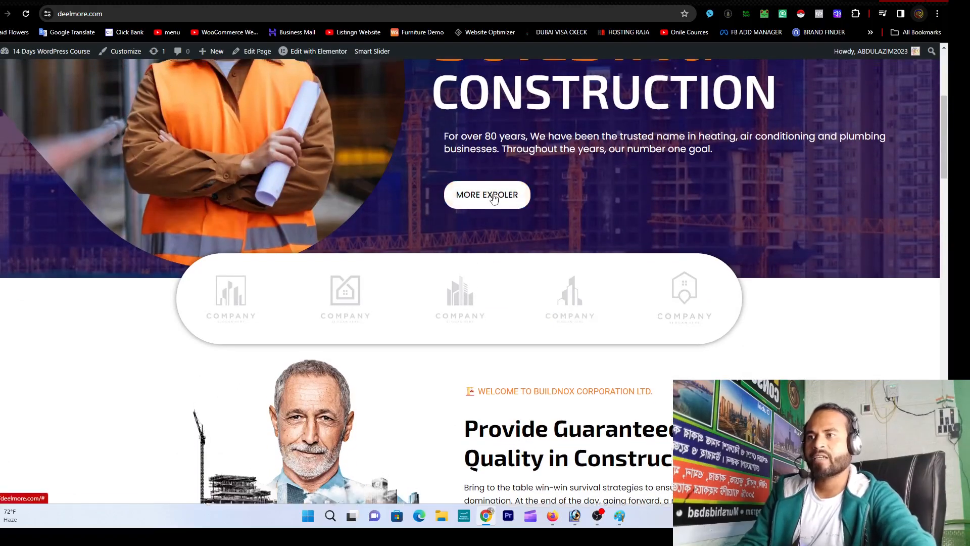
pyautogui.scroll(-5, 490, 272)
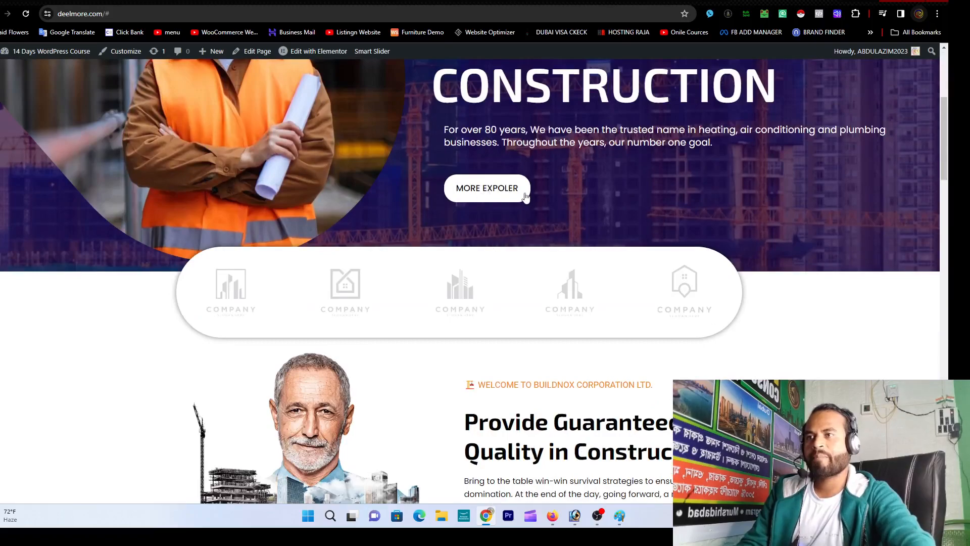
pyautogui.click(481, 194)
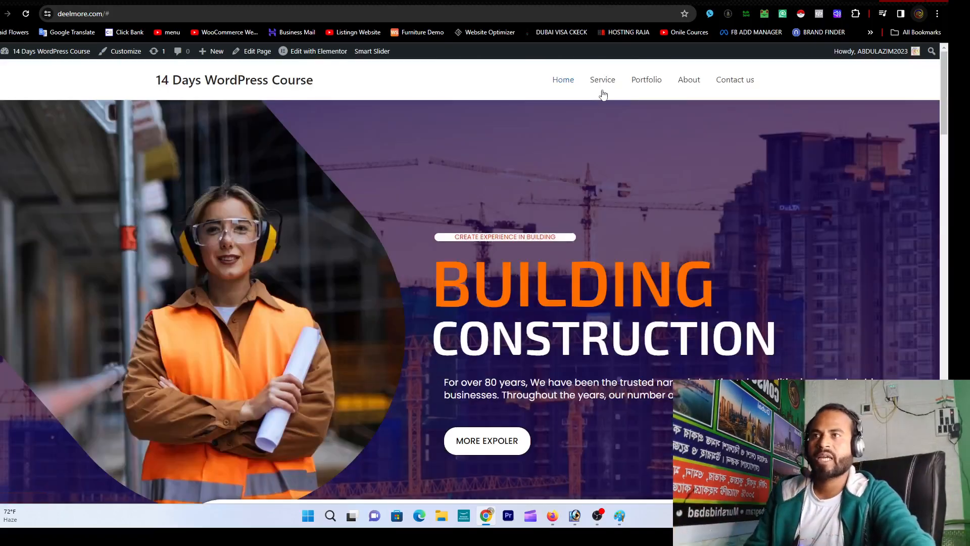
pyautogui.scroll(-5, 545, 150)
pyautogui.click(475, 249)
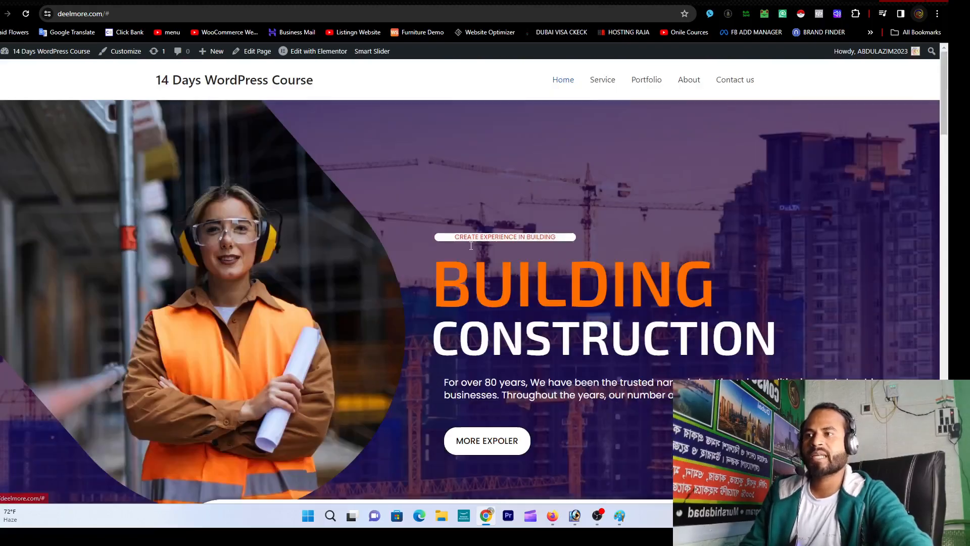
pyautogui.scroll(-5, 479, 268)
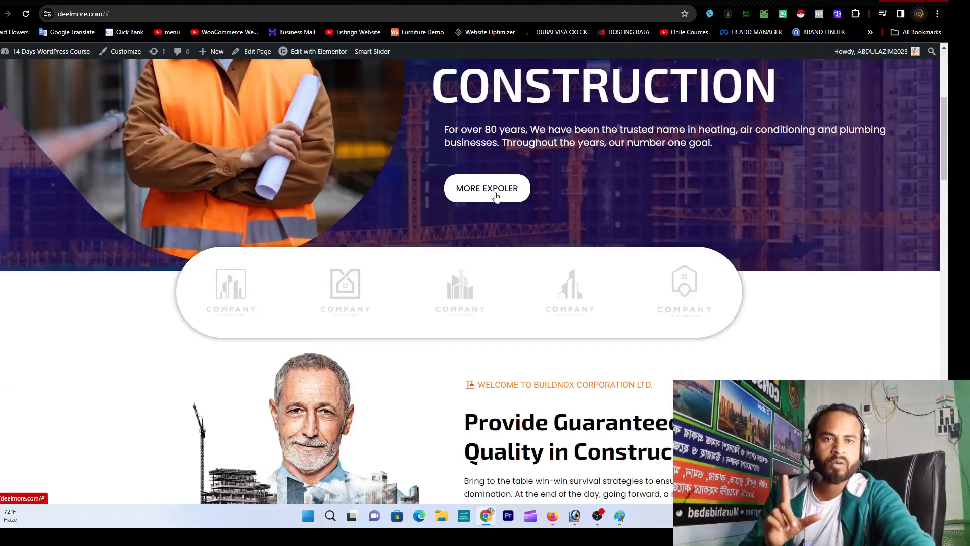
pyautogui.click(496, 196)
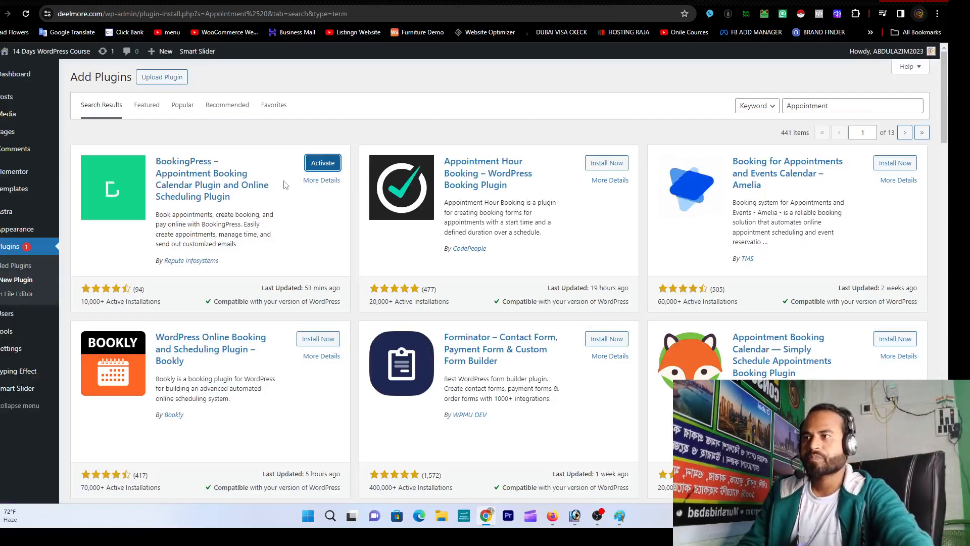
# Step: Activate BookingPress and launch its setup wizard from the admin sidebar
pyautogui.click(323, 165)
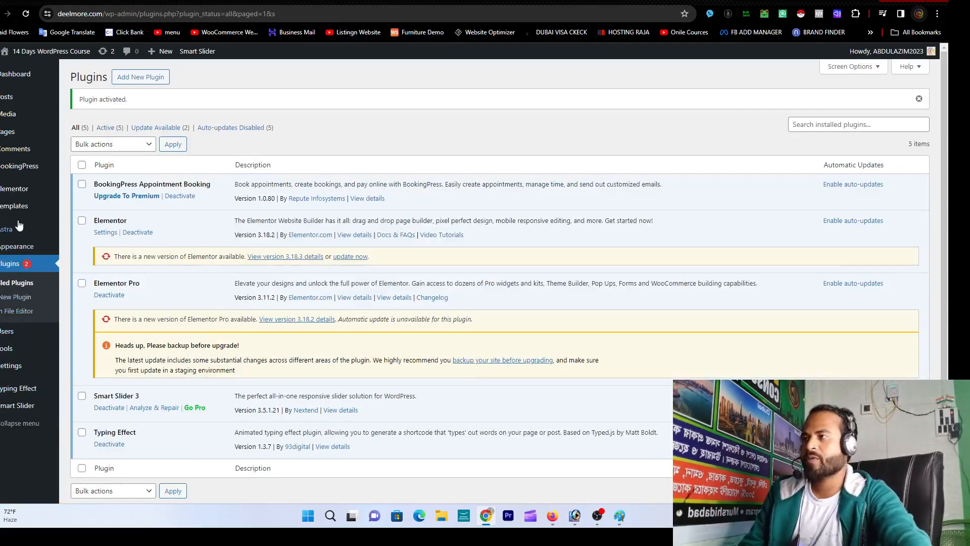
pyautogui.click(17, 169)
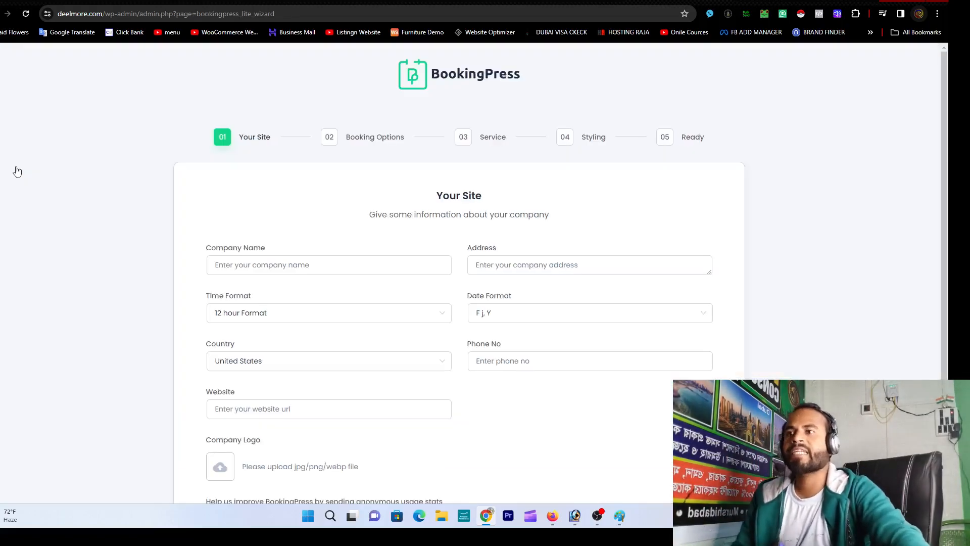
# Step: Enter 'Testing' as the company name and fill in the company address
pyautogui.click(317, 273)
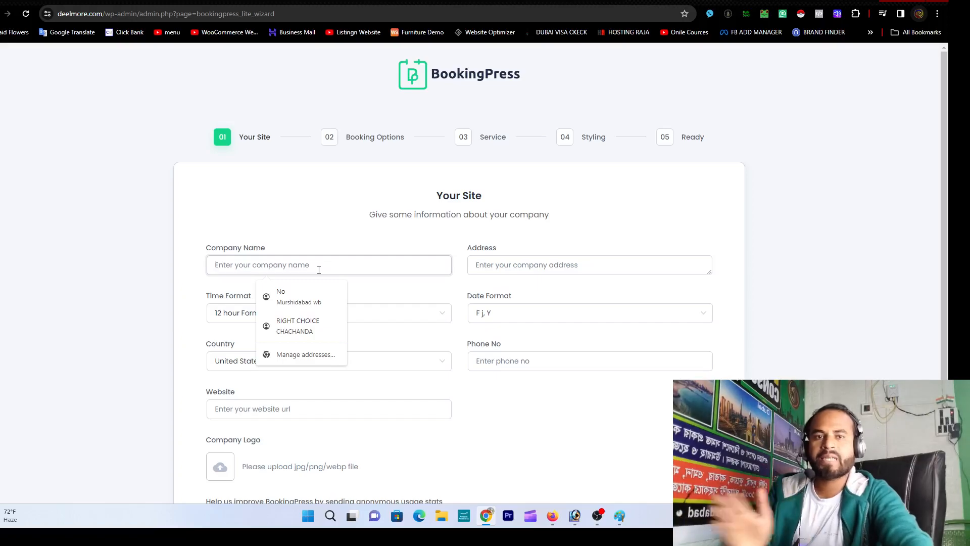
pyautogui.write('T')
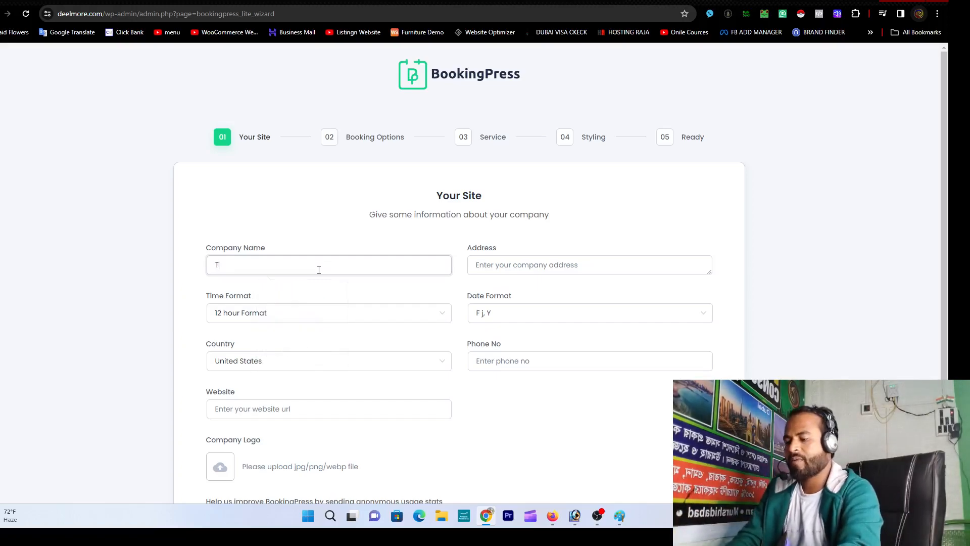
pyautogui.write('esting LLP')
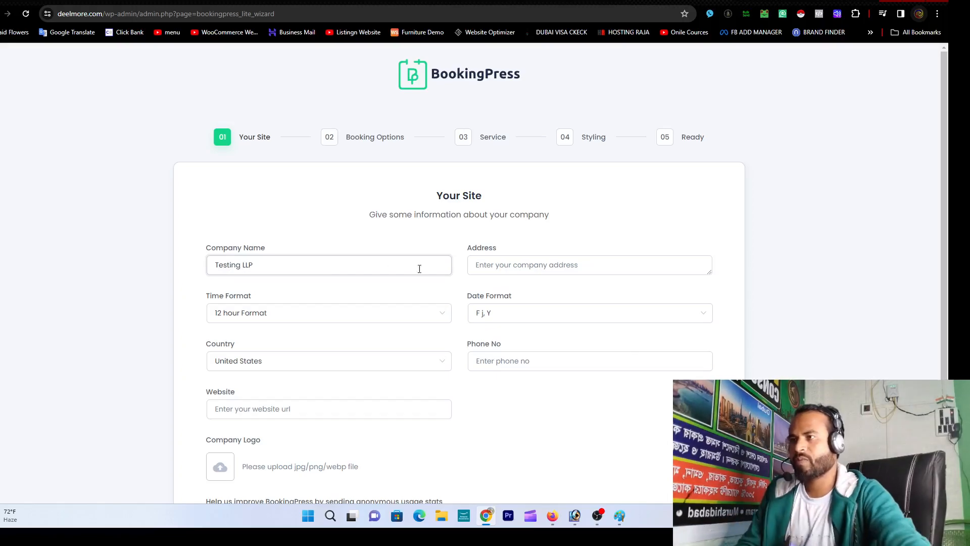
pyautogui.click(505, 265)
pyautogui.write('Nabagram,Murs')
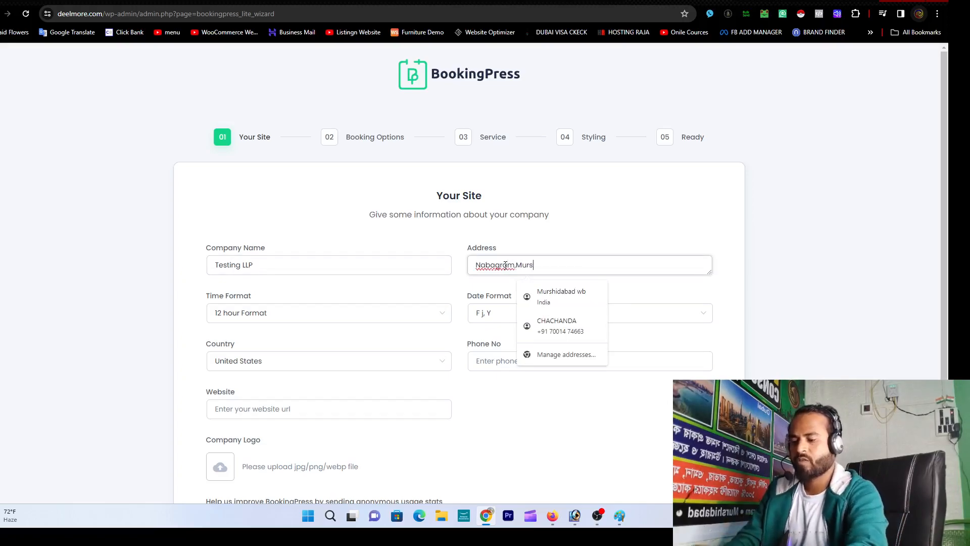
pyautogui.write('hidabad ')
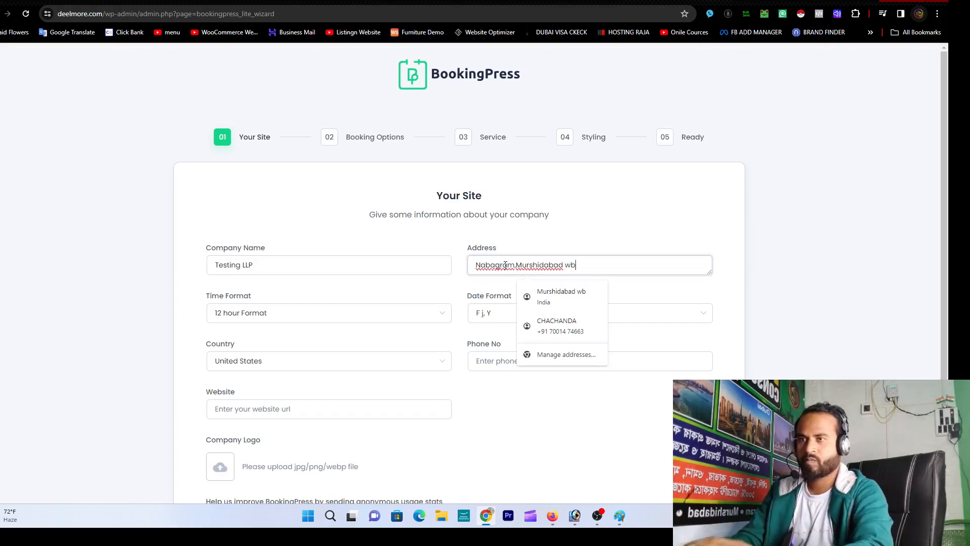
pyautogui.write('wb')
# Step: Keep the 12 hour time format and set the date format to d/m/Y
pyautogui.press('Tab')
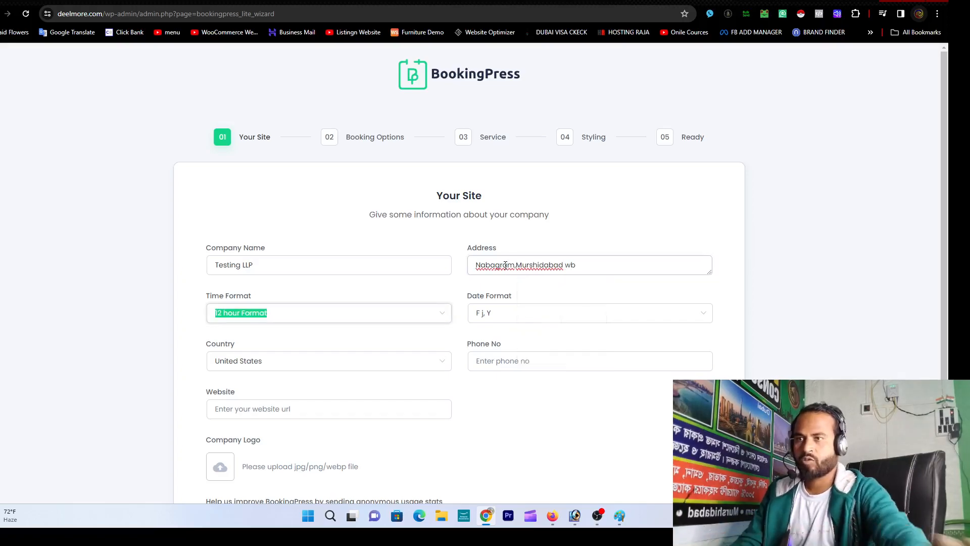
pyautogui.click(387, 310)
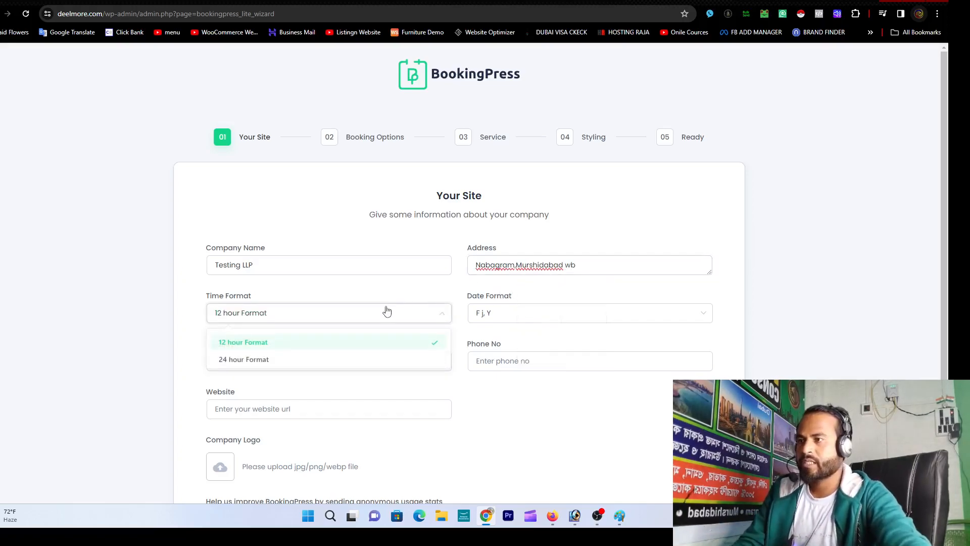
pyautogui.click(365, 342)
pyautogui.click(549, 314)
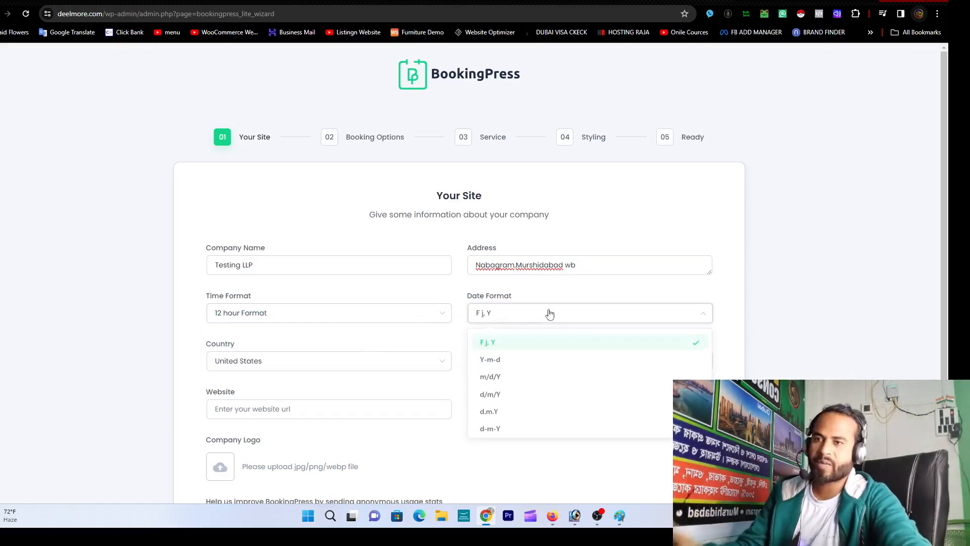
pyautogui.click(523, 400)
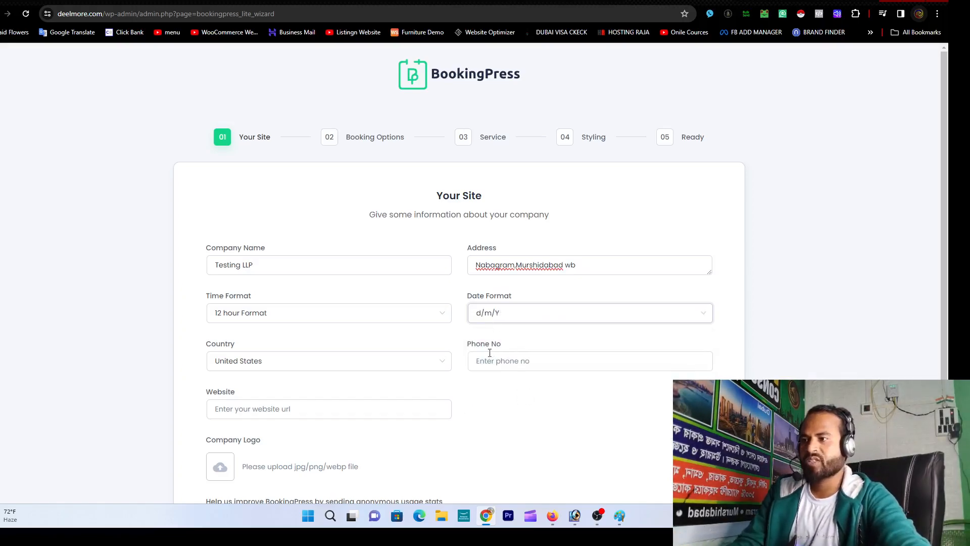
# Step: Set the country to India and enter the company phone number, then go to the live site tab
pyautogui.click(433, 362)
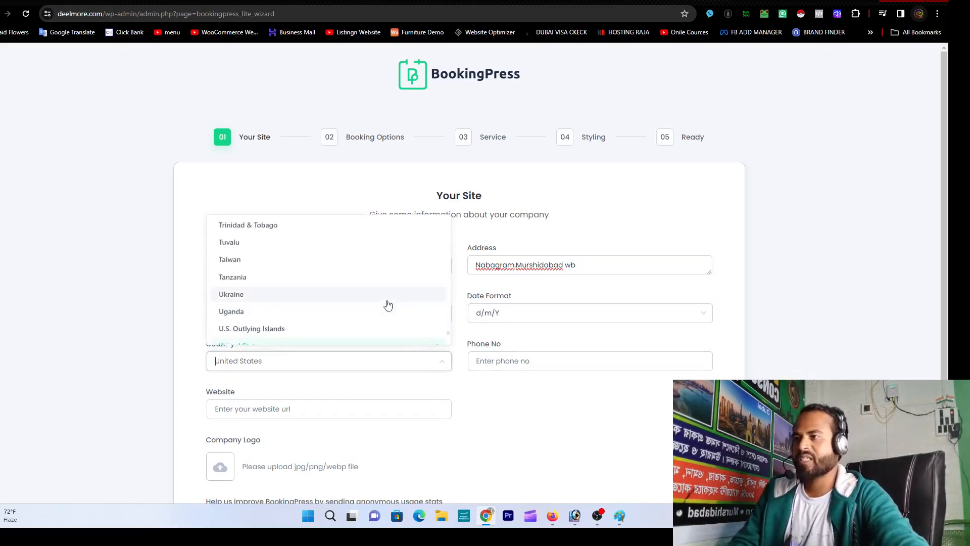
pyautogui.write('in')
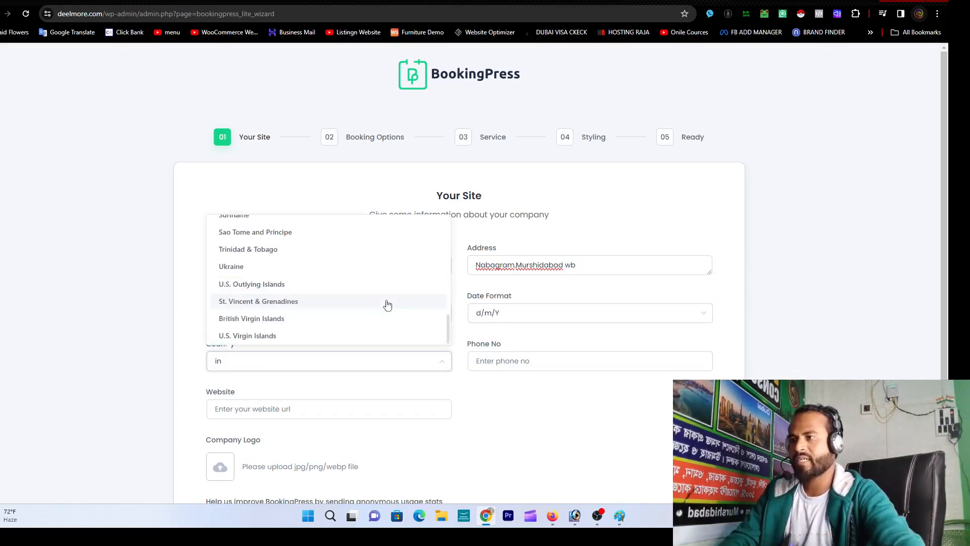
pyautogui.write('di')
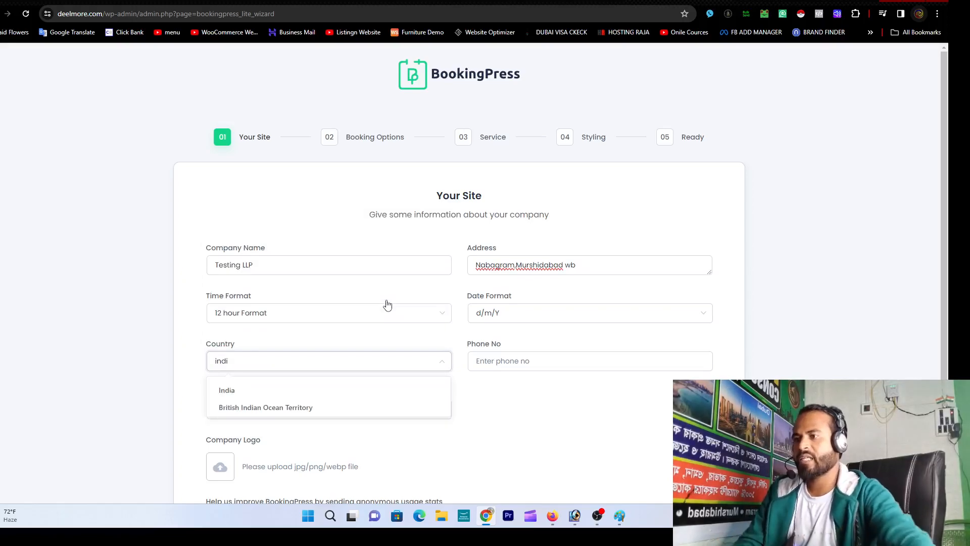
pyautogui.click(359, 396)
pyautogui.click(502, 367)
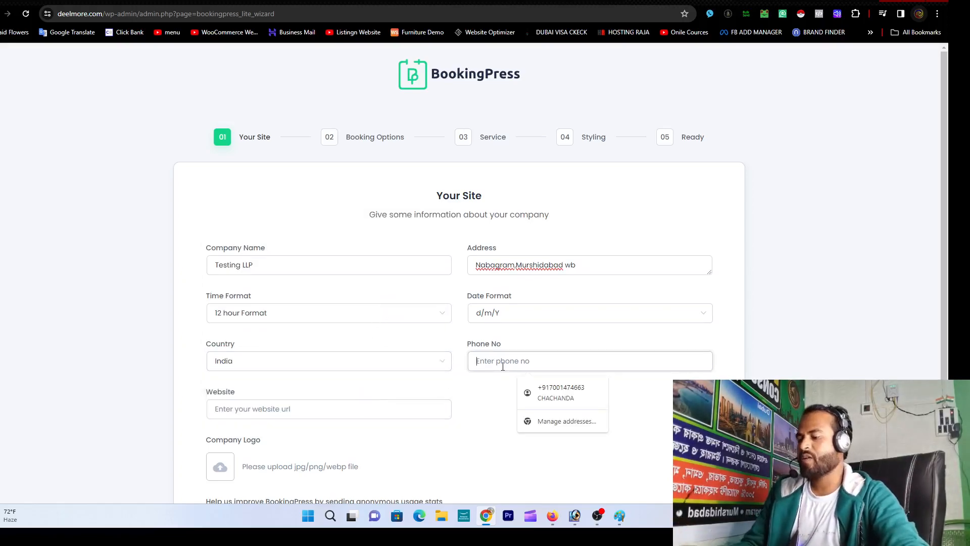
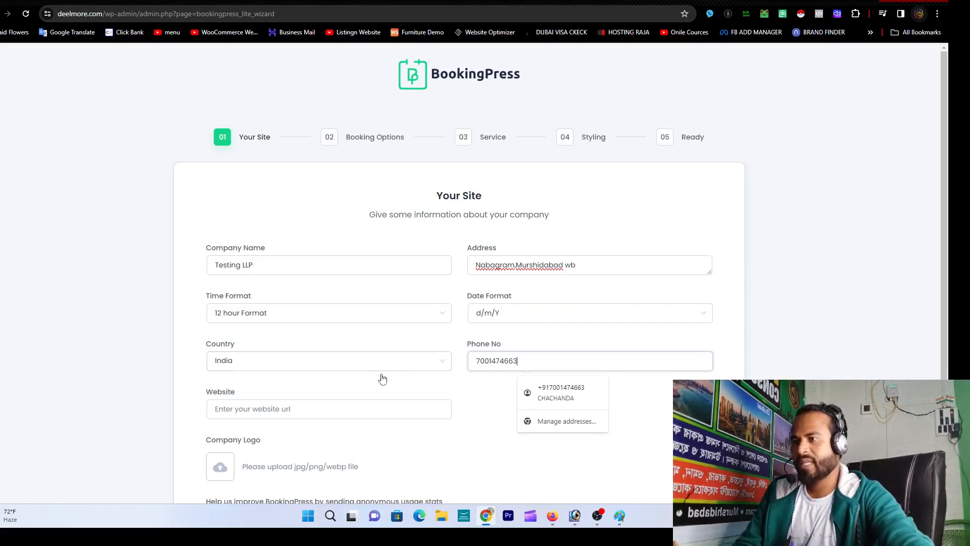
pyautogui.click(353, 407)
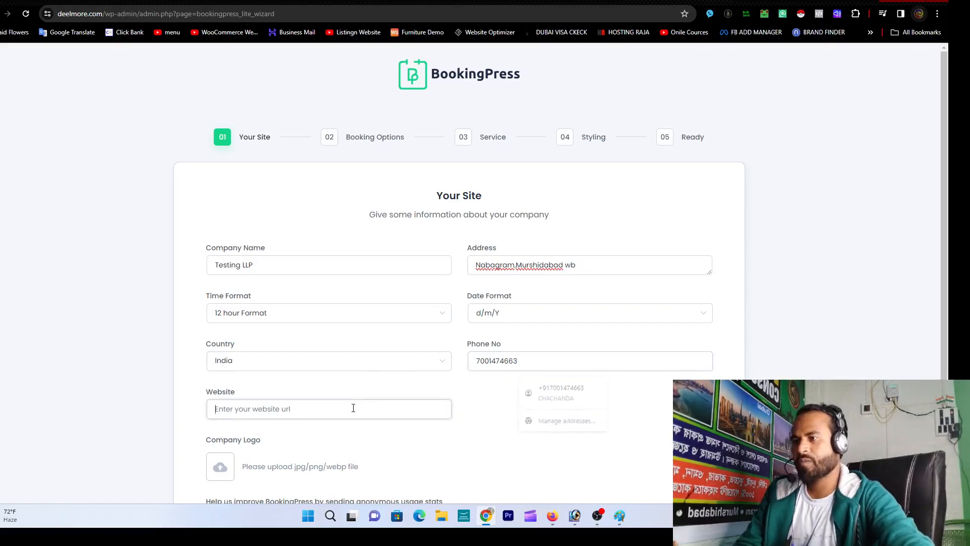
pyautogui.click(141, 1)
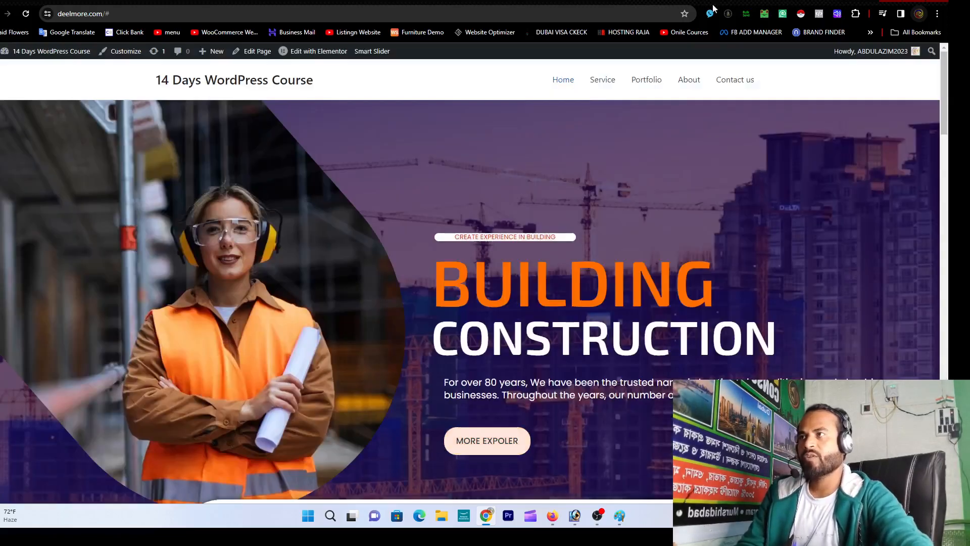
pyautogui.moveTo(104, 14); pyautogui.dragTo(59, 17)
pyautogui.hotkey('ctrl', 'c')
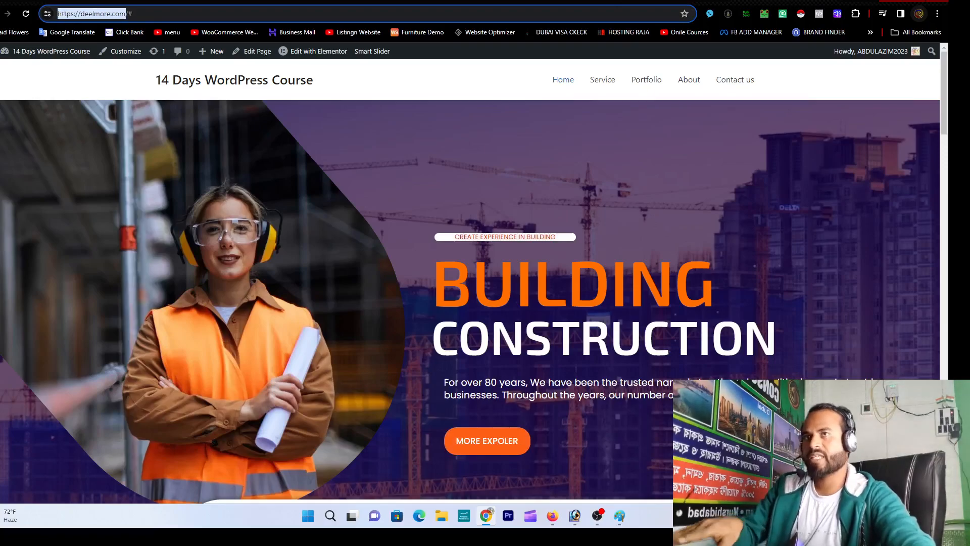
pyautogui.click(601, 2)
pyautogui.hotkey('ctrl', 'v')
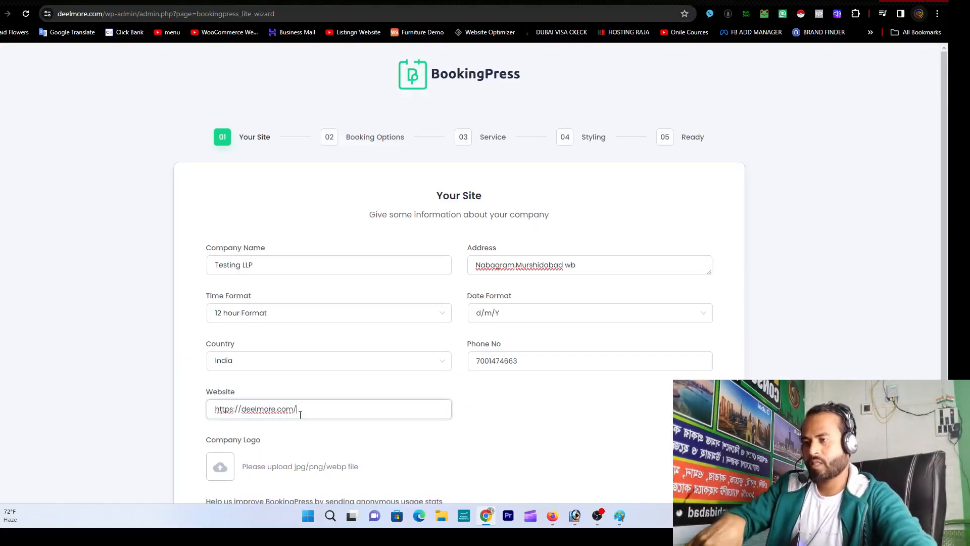
# Step: Upload icons8-family-100 from Downloads as the company logo
pyautogui.scroll(-2, 280, 452)
pyautogui.click(223, 376)
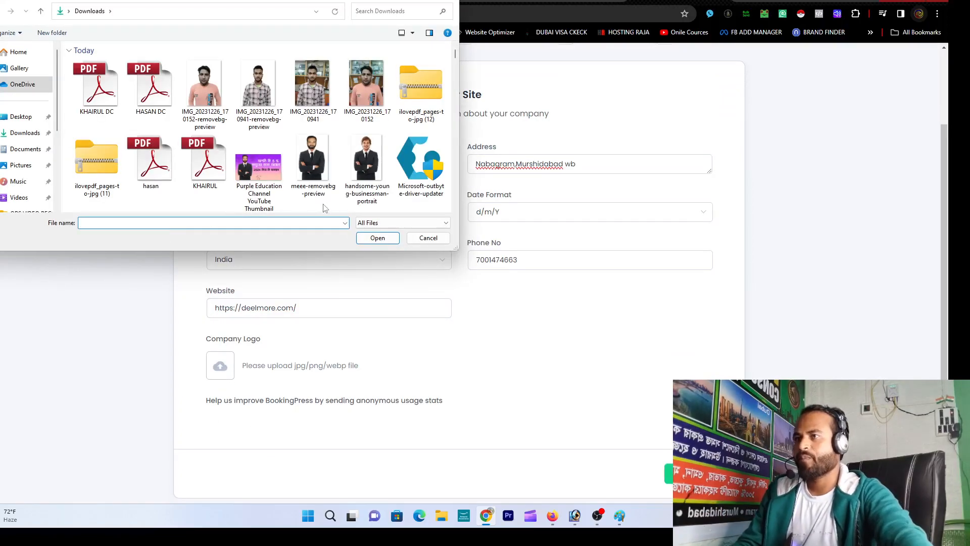
pyautogui.scroll(-6, 316, 152)
pyautogui.scroll(5, 317, 152)
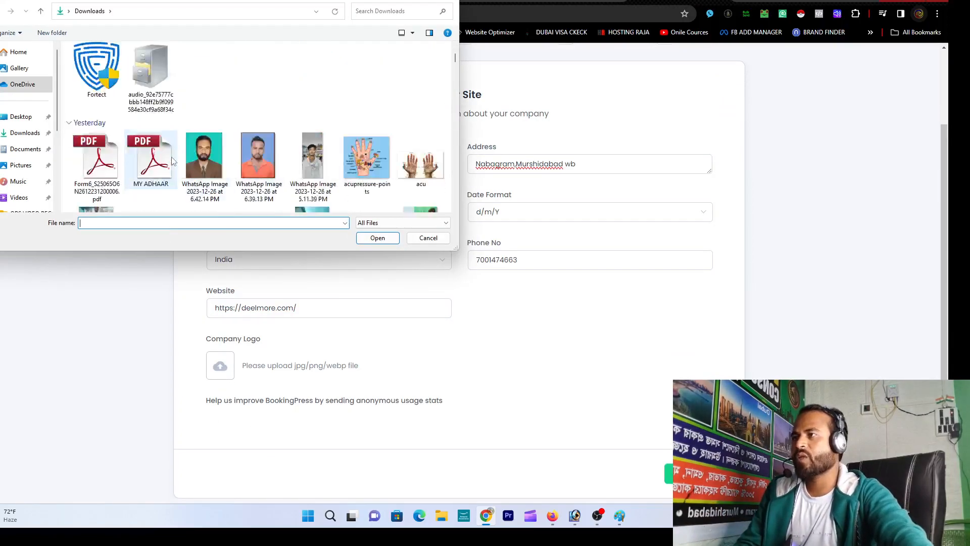
pyautogui.click(45, 134)
pyautogui.scroll(-2, 340, 177)
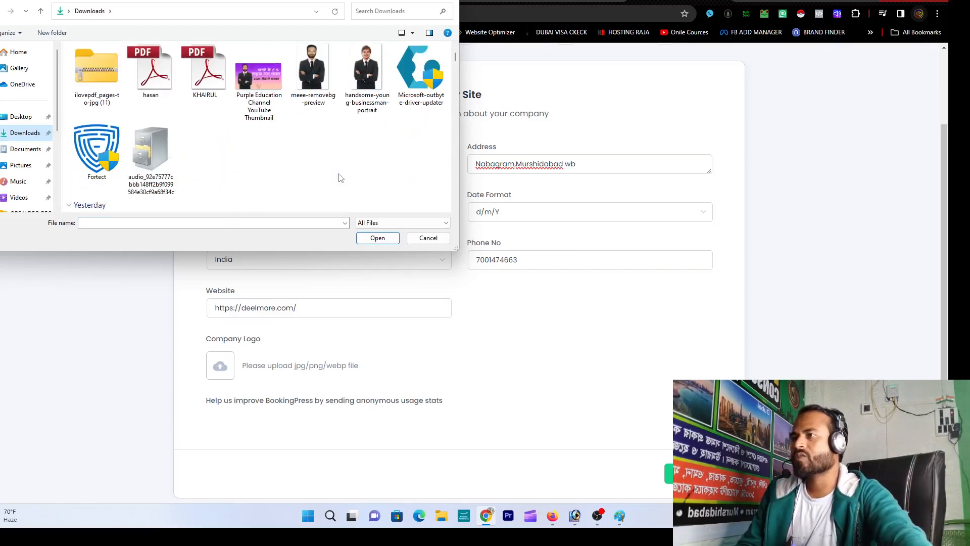
pyautogui.scroll(-3, 264, 159)
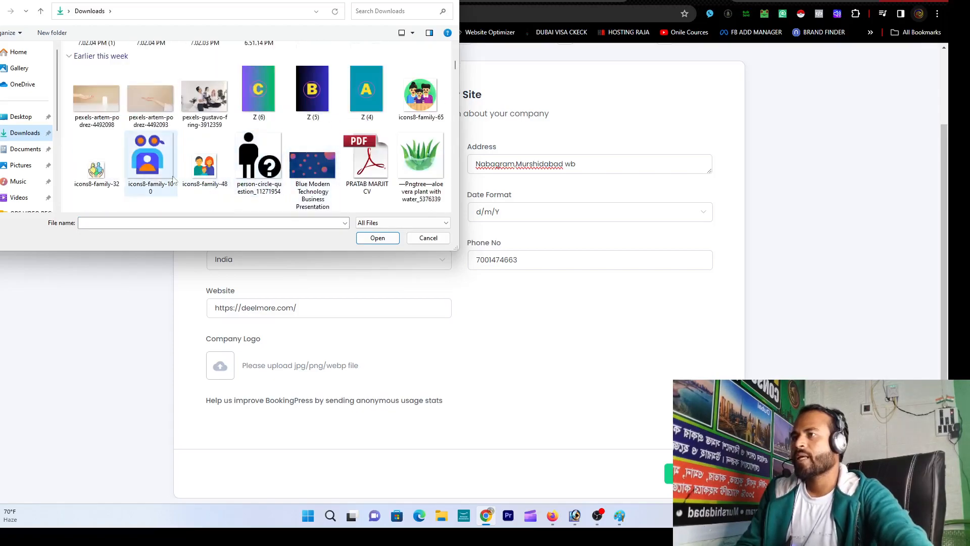
pyautogui.doubleClick(155, 160)
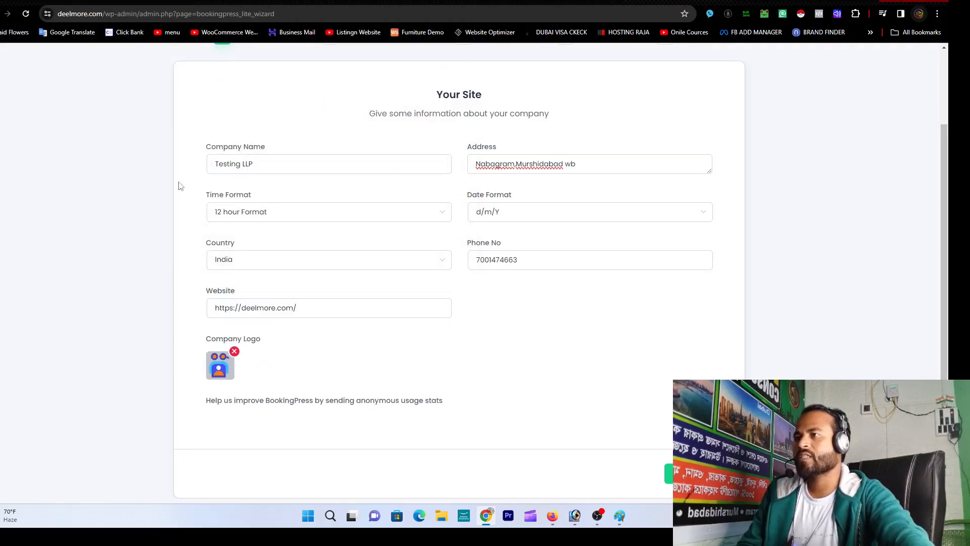
pyautogui.scroll(-1, 551, 352)
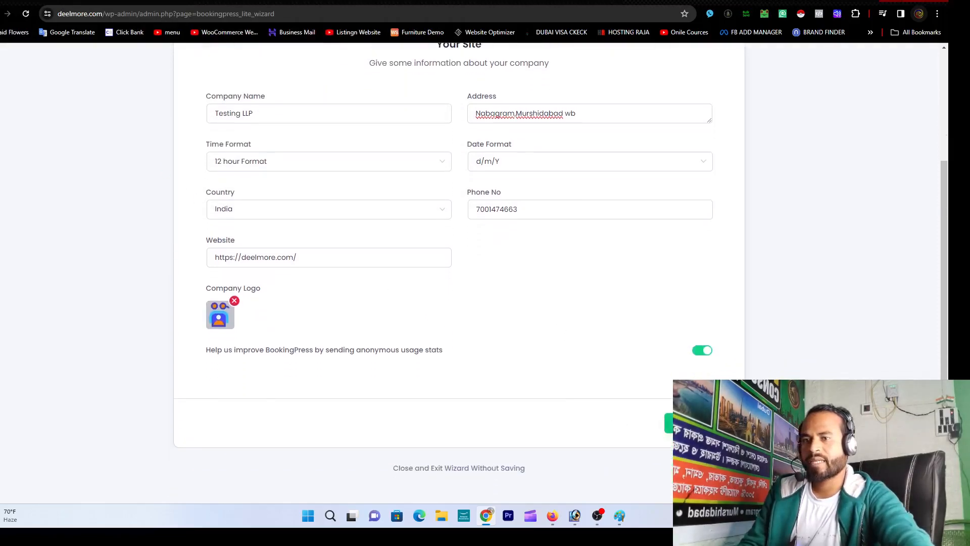
# Step: Advance to step 02 Booking Options and review the default 9:00 am–5:00 pm weekday hours
pyautogui.click(667, 424)
pyautogui.scroll(2, 545, 400)
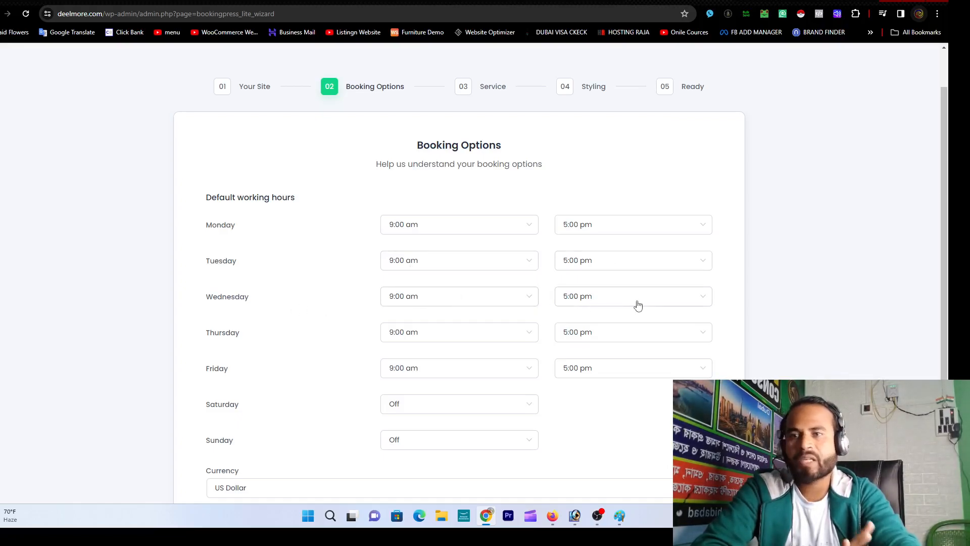
pyautogui.scroll(-1, 619, 296)
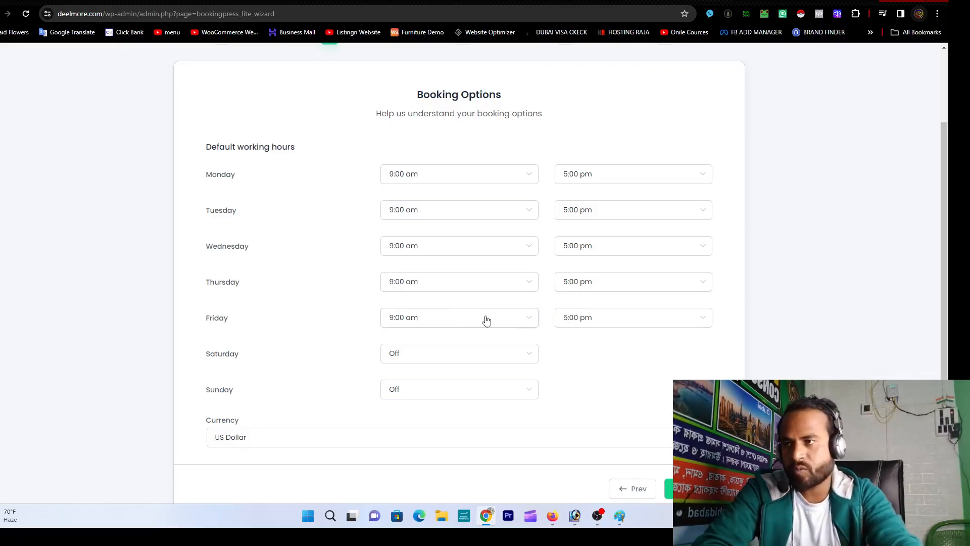
# Step: Set Friday's start time to Off, making it a day off
pyautogui.click(447, 322)
pyautogui.scroll(6, 449, 387)
pyautogui.scroll(20, 451, 387)
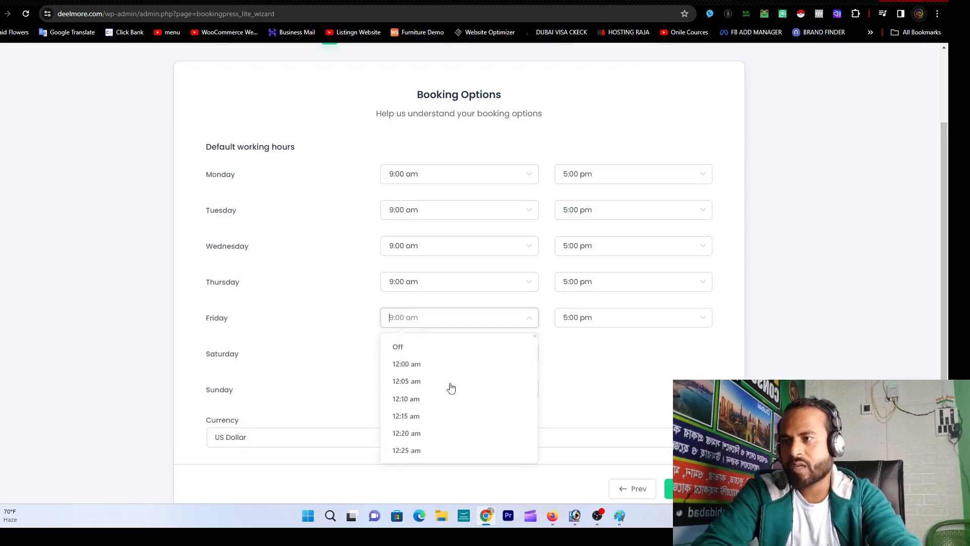
pyautogui.click(446, 348)
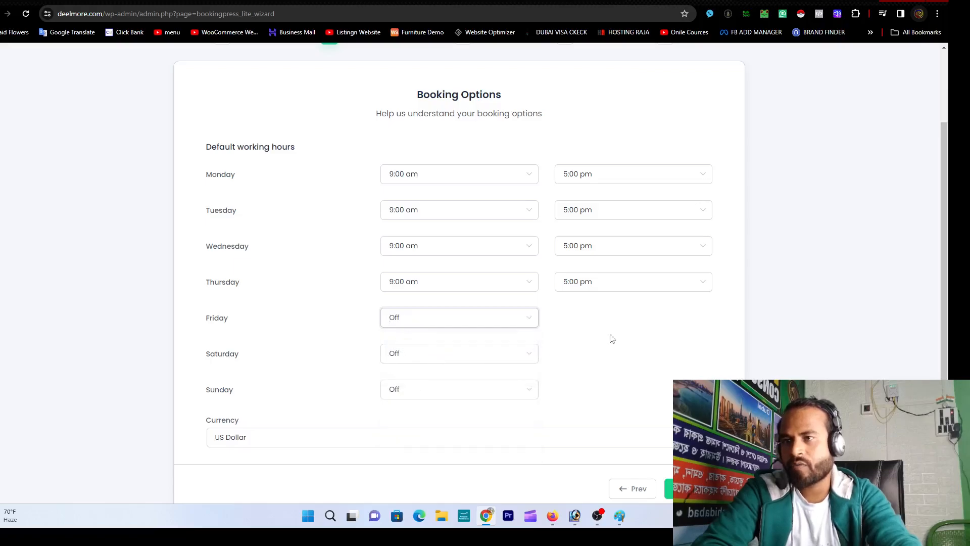
# Step: Set Saturday's working hours to 4:00 pm – 7:00 pm
pyautogui.click(482, 357)
pyautogui.scroll(-2, 462, 273)
pyautogui.scroll(-17, 462, 278)
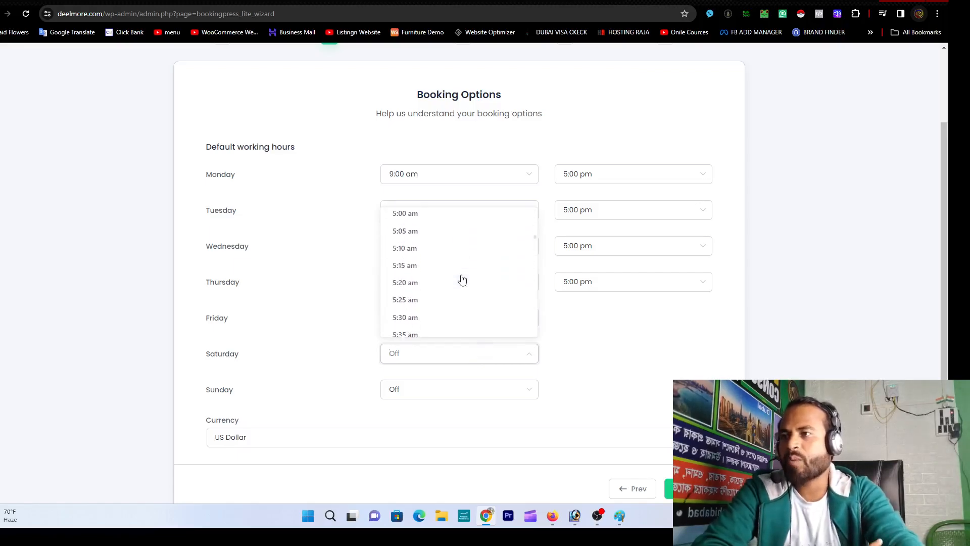
pyautogui.scroll(-20, 462, 279)
pyautogui.scroll(-5, 467, 295)
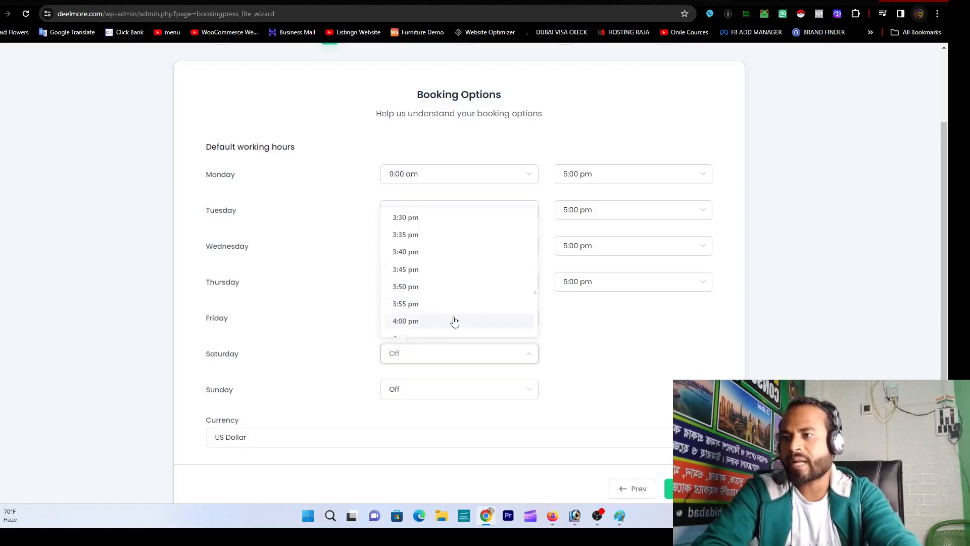
pyautogui.click(454, 321)
pyautogui.click(575, 360)
pyautogui.scroll(-8, 595, 319)
pyautogui.scroll(-20, 596, 318)
pyautogui.scroll(-20, 607, 328)
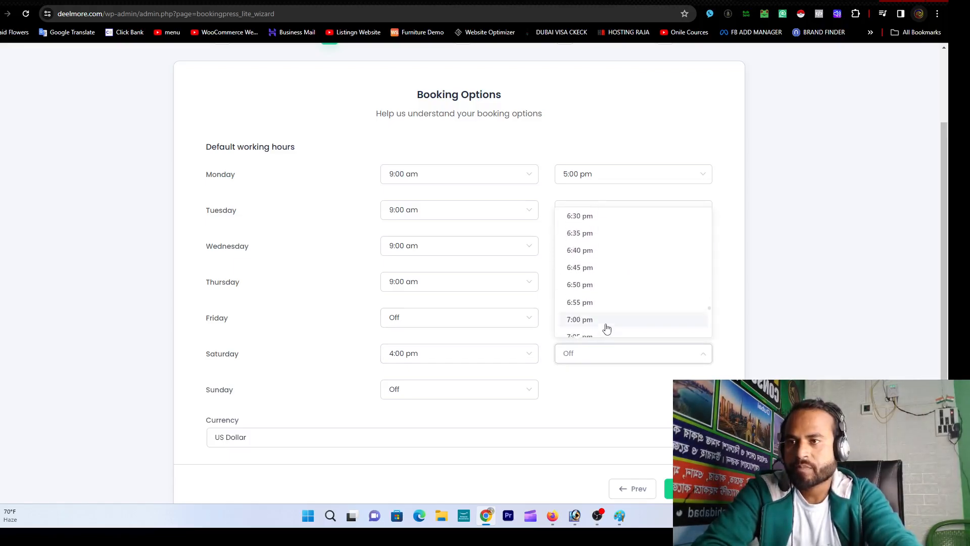
pyautogui.click(588, 319)
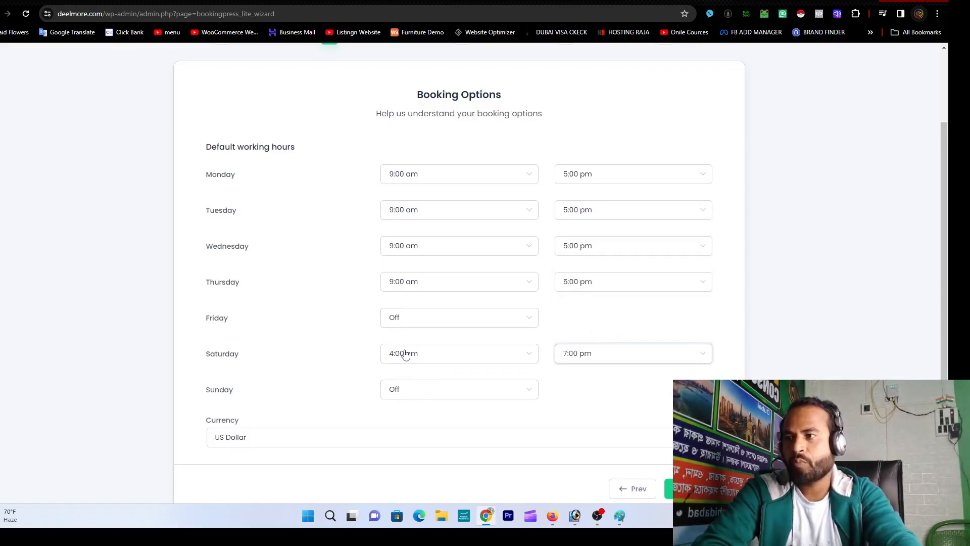
# Step: Keep Sunday set to Off as a day off
pyautogui.click(453, 397)
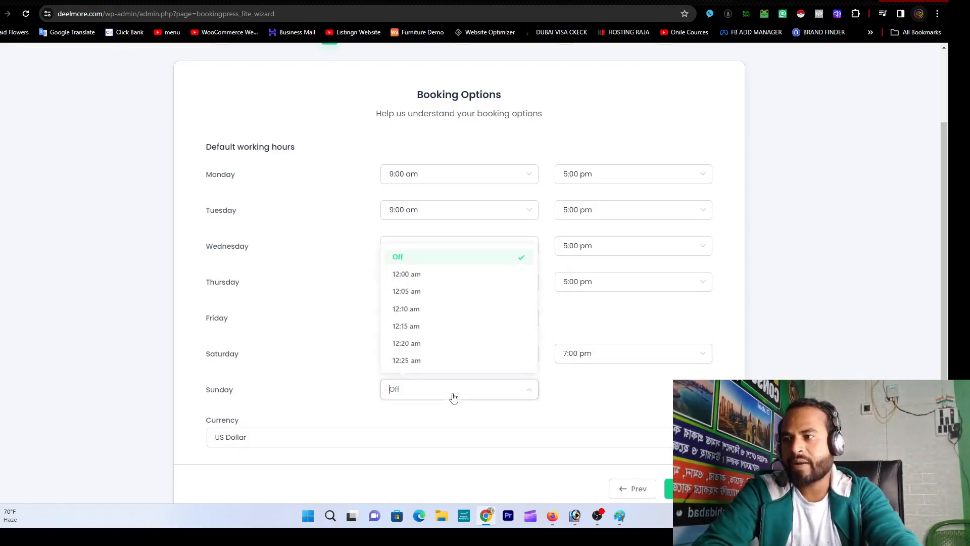
pyautogui.click(437, 262)
pyautogui.scroll(-1, 558, 382)
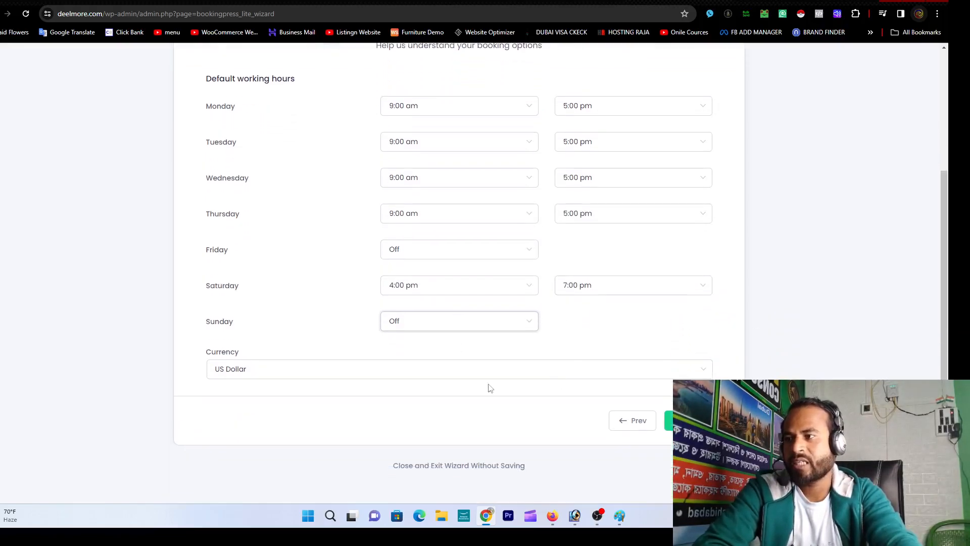
# Step: Choose Indian Rupee in the Currency dropdown
pyautogui.click(440, 374)
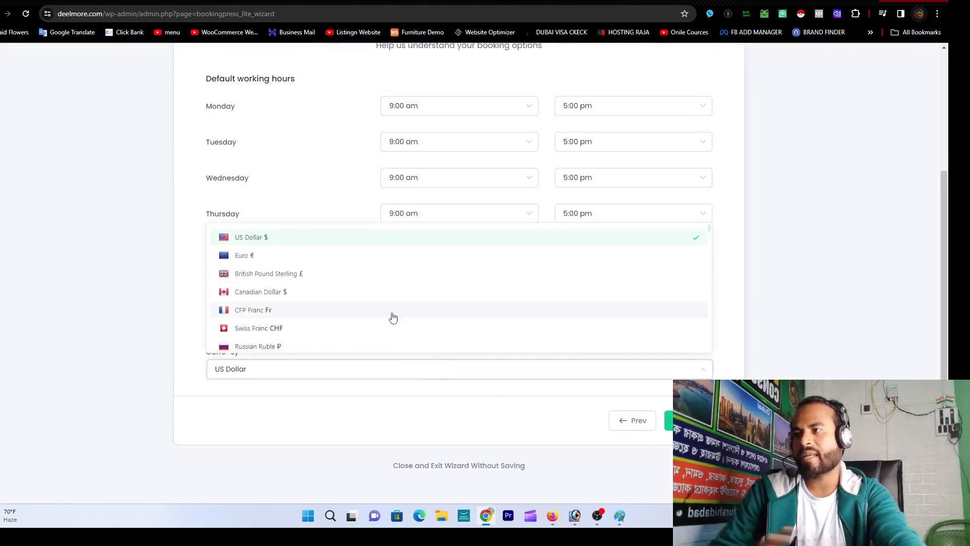
pyautogui.scroll(-4, 374, 307)
pyautogui.scroll(-10, 374, 307)
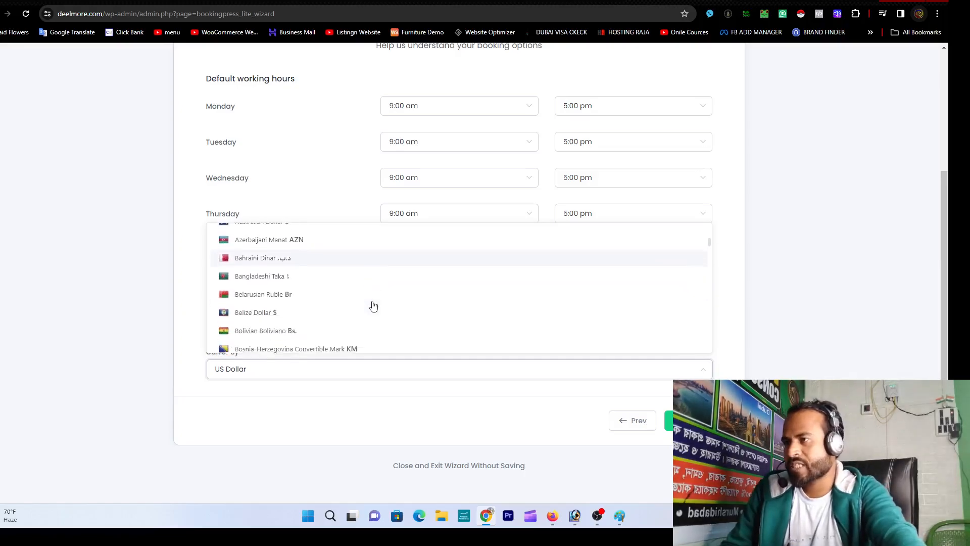
pyautogui.scroll(-1, 373, 307)
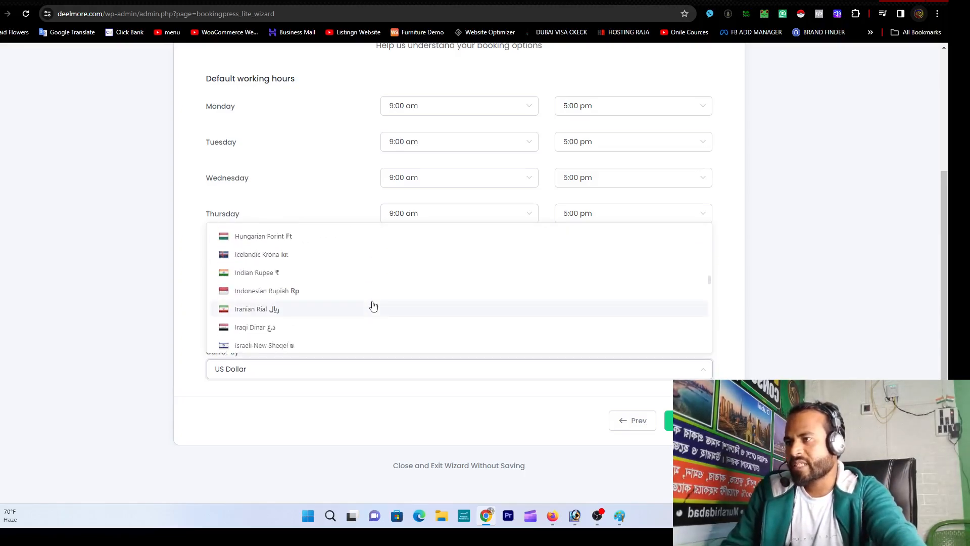
pyautogui.click(335, 273)
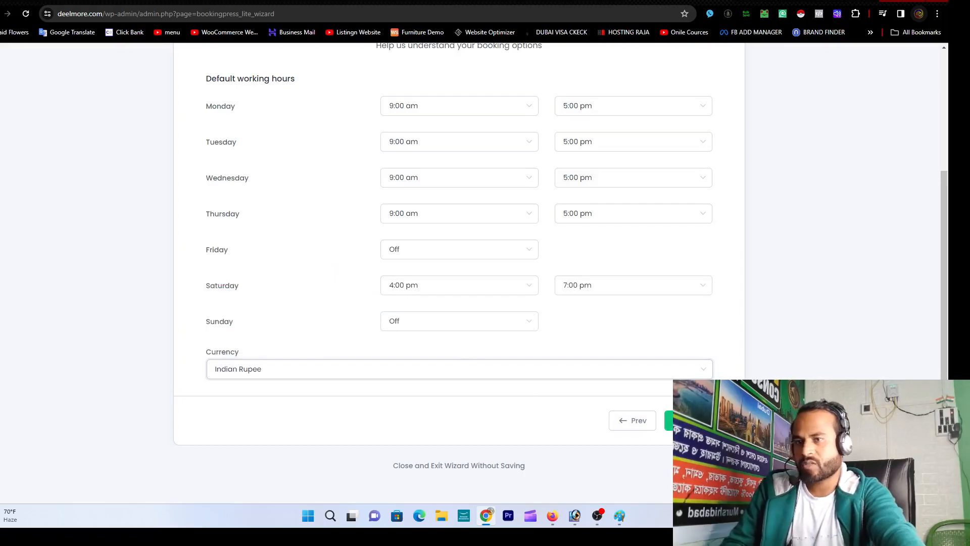
pyautogui.scroll(4, 481, 354)
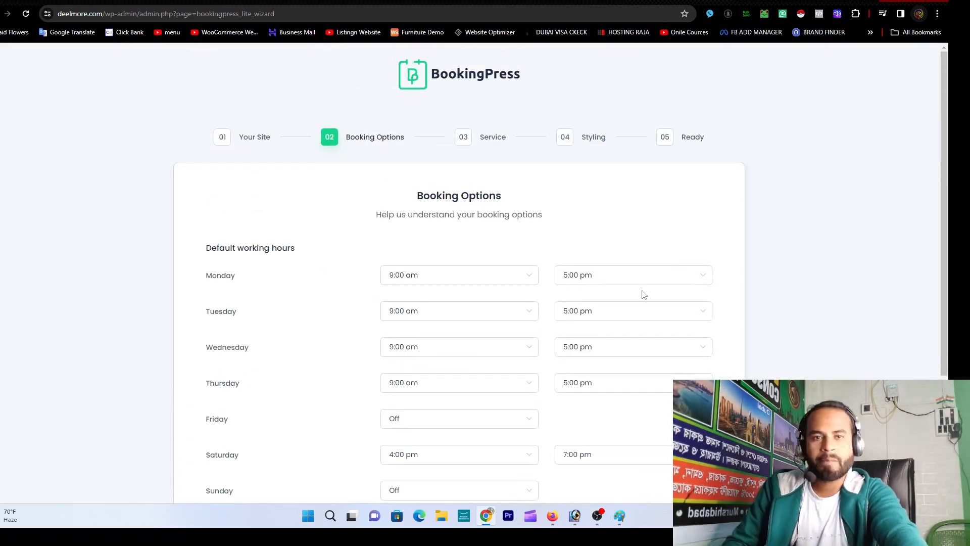
pyautogui.scroll(-3, 645, 295)
# Step: Leave the Service fields empty and advance the wizard to step 04 Styling
pyautogui.click(687, 420)
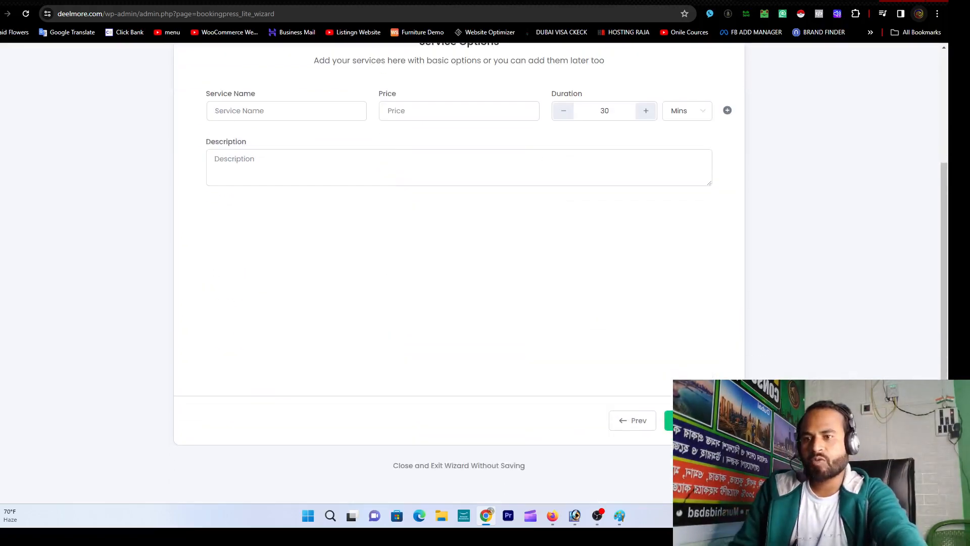
pyautogui.scroll(3, 579, 348)
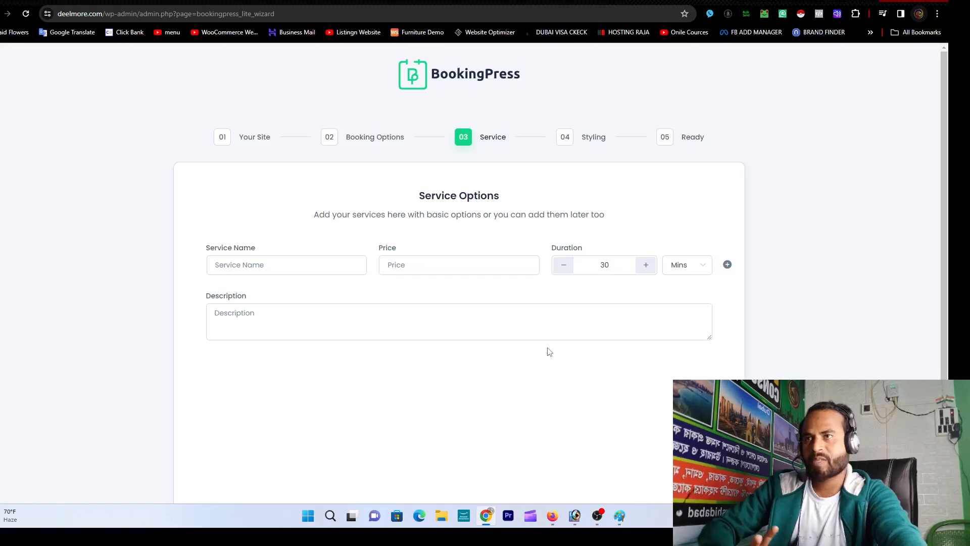
pyautogui.scroll(-2, 549, 353)
pyautogui.scroll(-2, 549, 352)
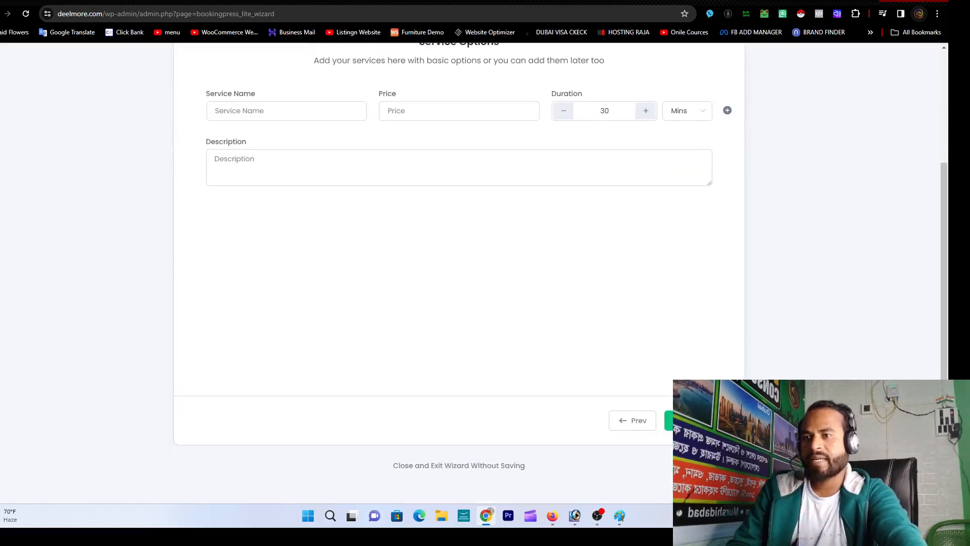
pyautogui.click(668, 420)
pyautogui.scroll(3, 586, 363)
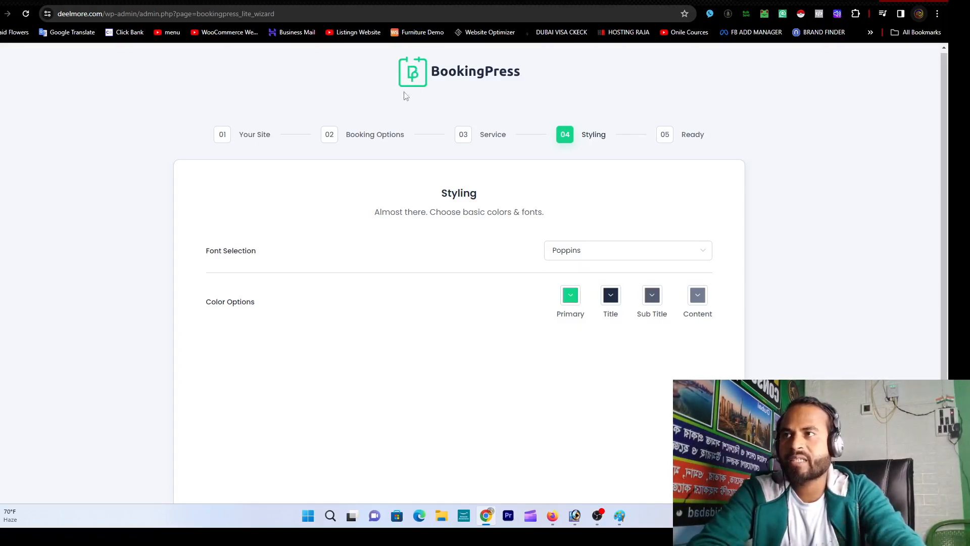
# Step: Set the Primary colour to bright green #04ED75 and confirm it
pyautogui.click(570, 295)
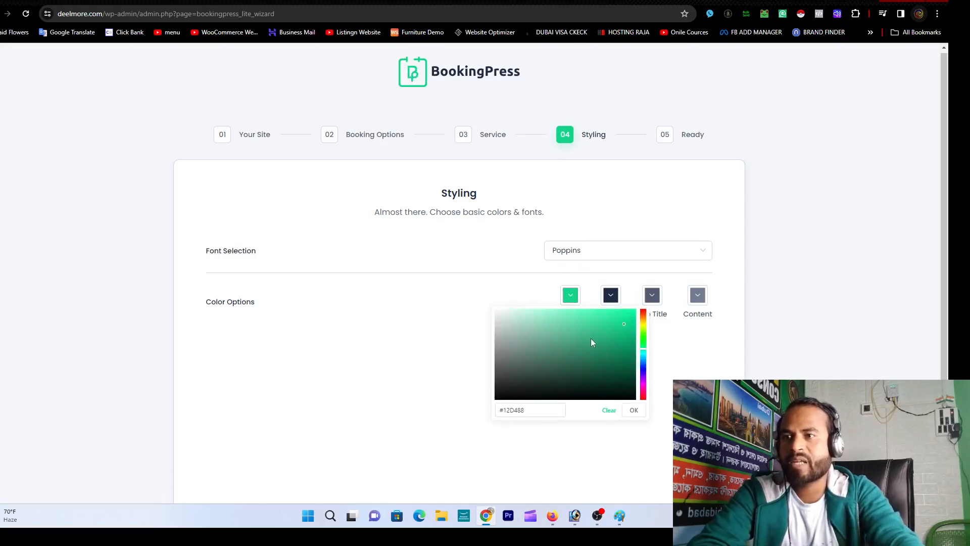
pyautogui.moveTo(644, 334); pyautogui.dragTo(643, 309)
pyautogui.click(627, 309)
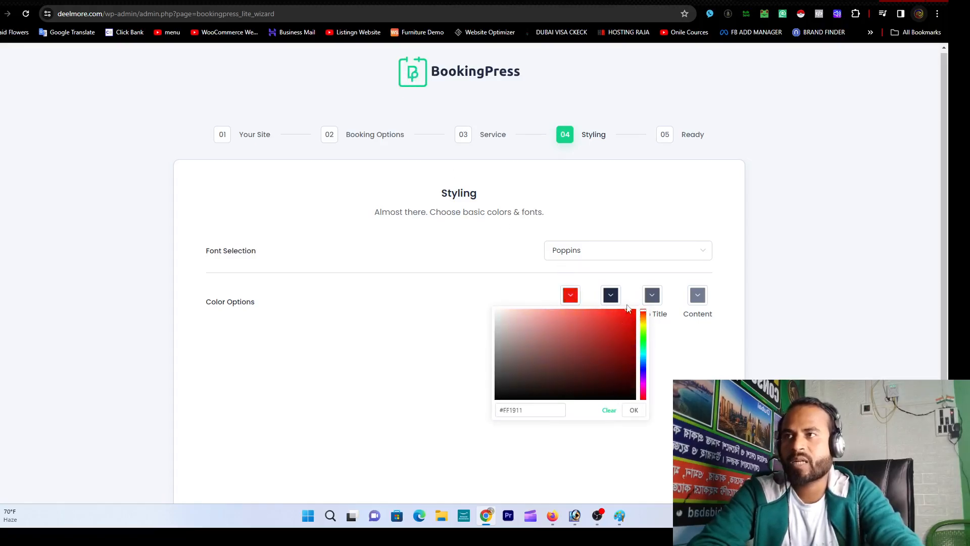
pyautogui.moveTo(605, 342); pyautogui.dragTo(537, 328)
pyautogui.click(644, 348)
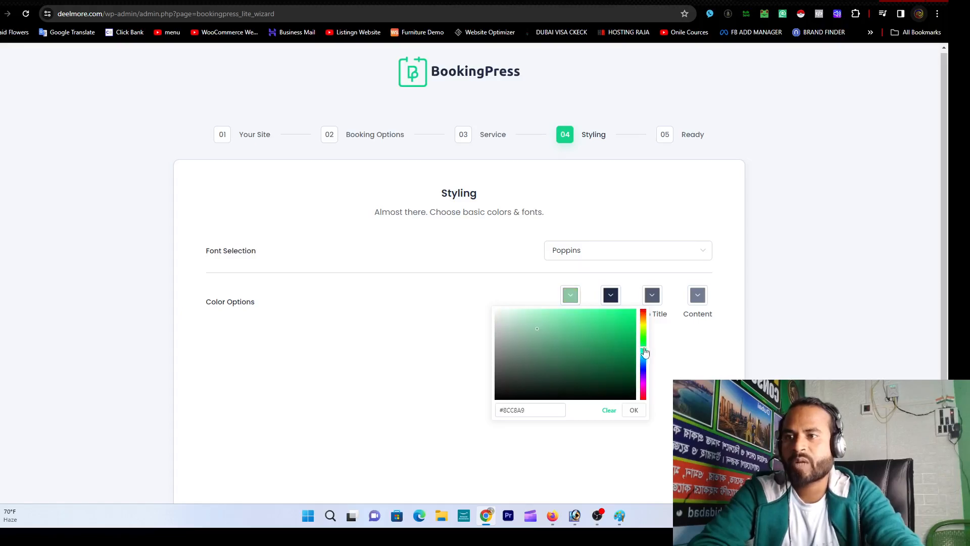
pyautogui.click(609, 410)
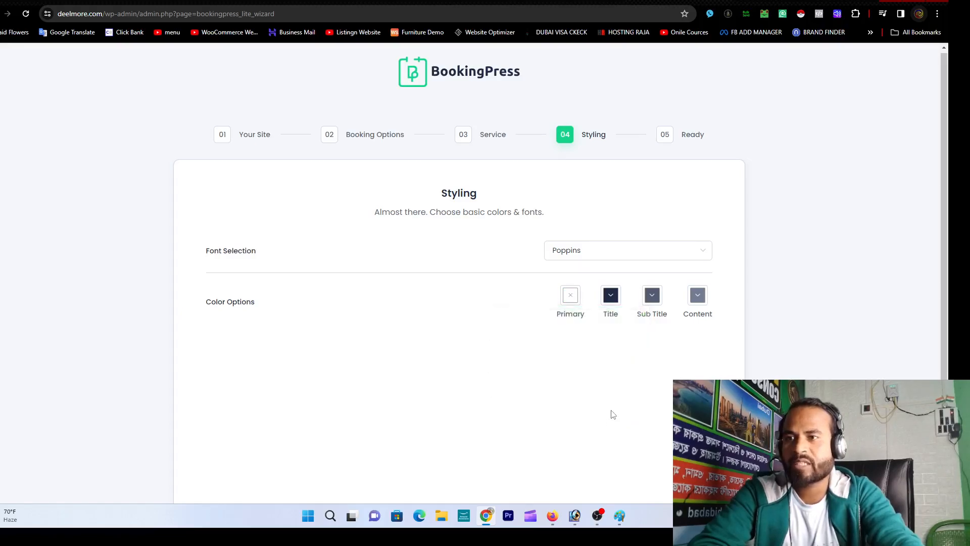
pyautogui.click(571, 303)
pyautogui.click(634, 316)
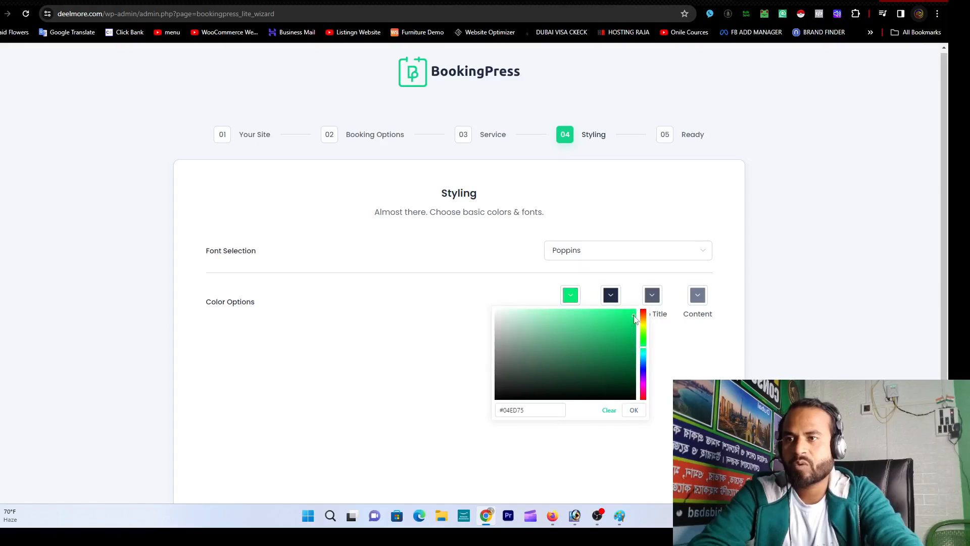
pyautogui.click(634, 409)
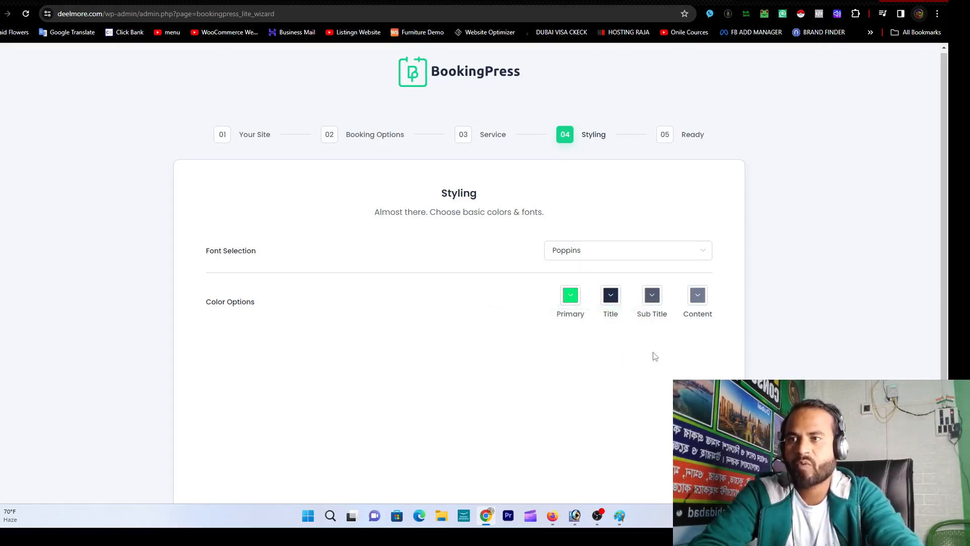
# Step: Select Poppins as the font
pyautogui.click(646, 256)
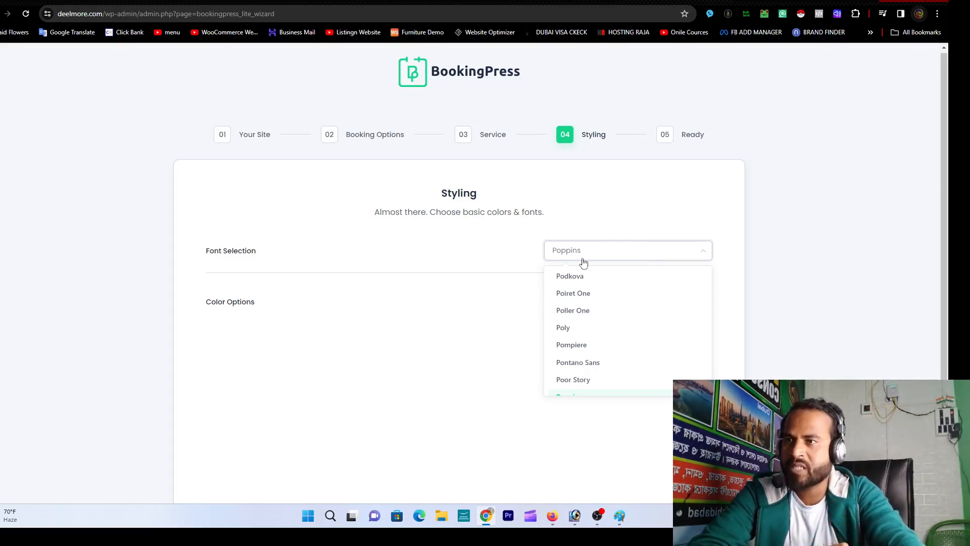
pyautogui.write('ppins')
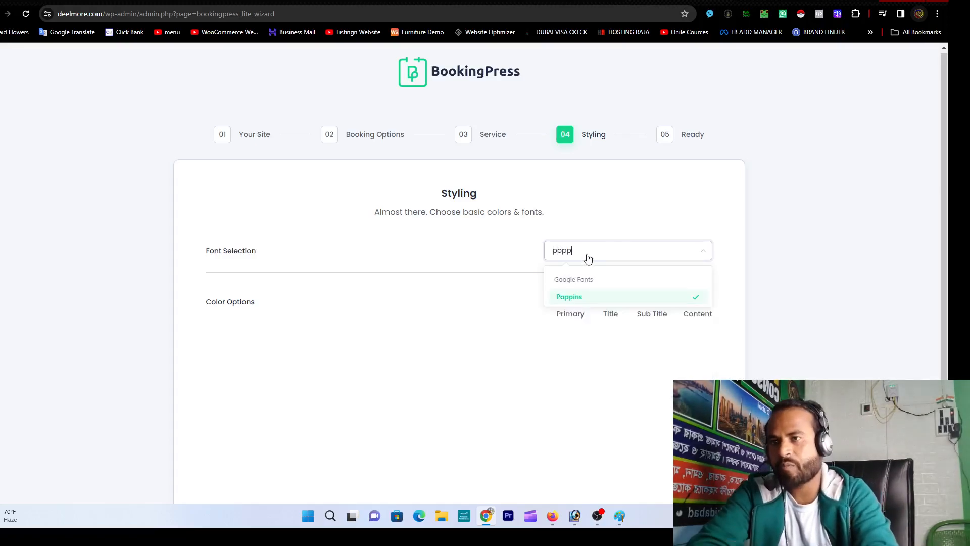
pyautogui.click(603, 297)
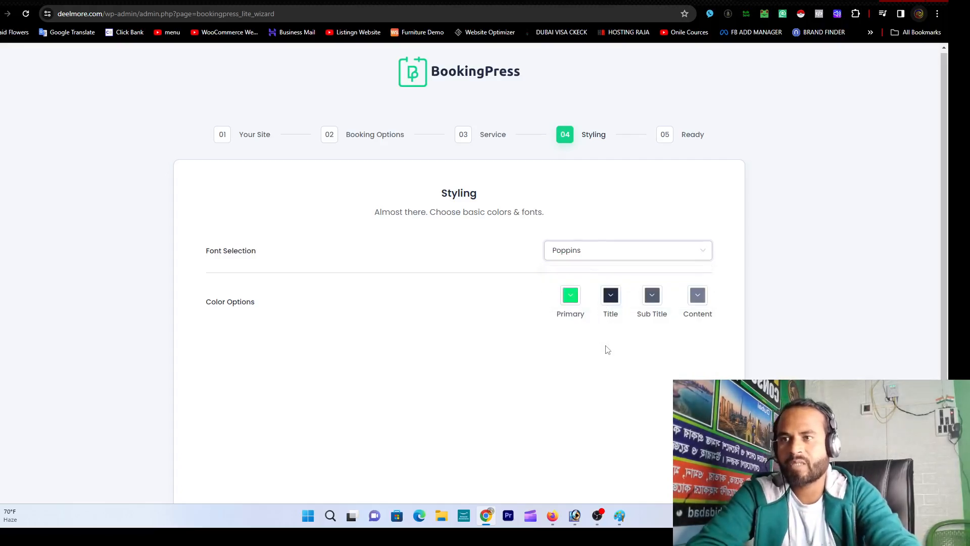
# Step: Make the Title, Sub Title and Content colours black
pyautogui.click(614, 298)
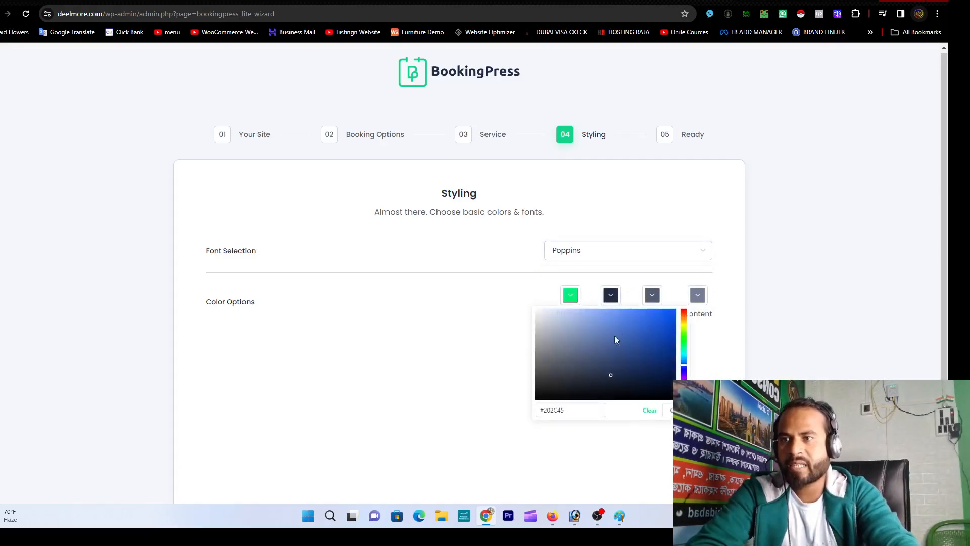
pyautogui.moveTo(603, 379); pyautogui.dragTo(679, 404)
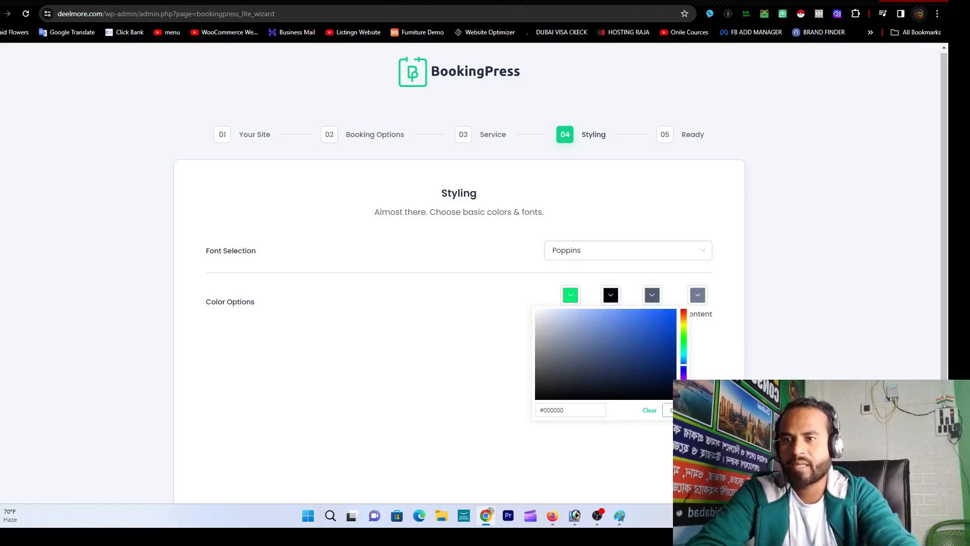
pyautogui.click(671, 410)
pyautogui.click(652, 295)
pyautogui.click(713, 396)
pyautogui.click(713, 410)
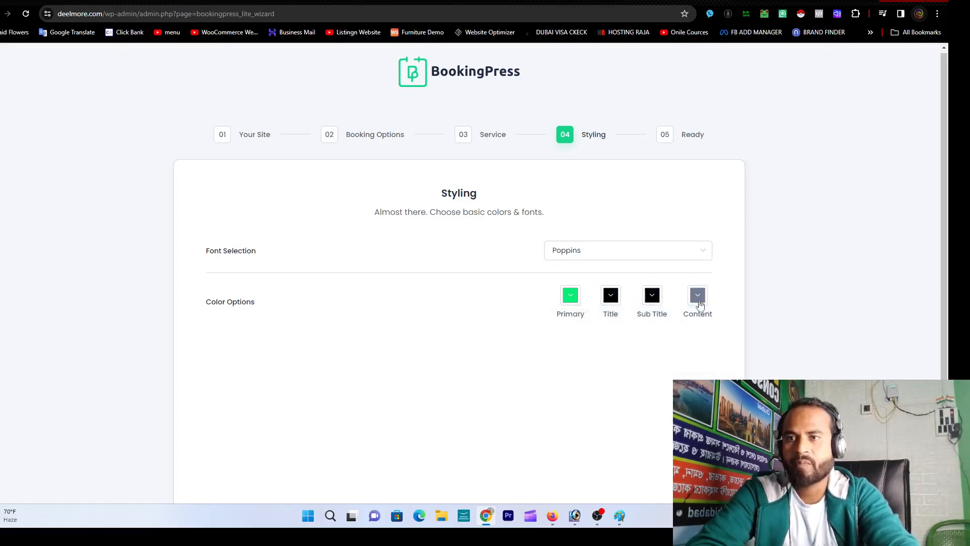
pyautogui.click(698, 299)
pyautogui.click(747, 399)
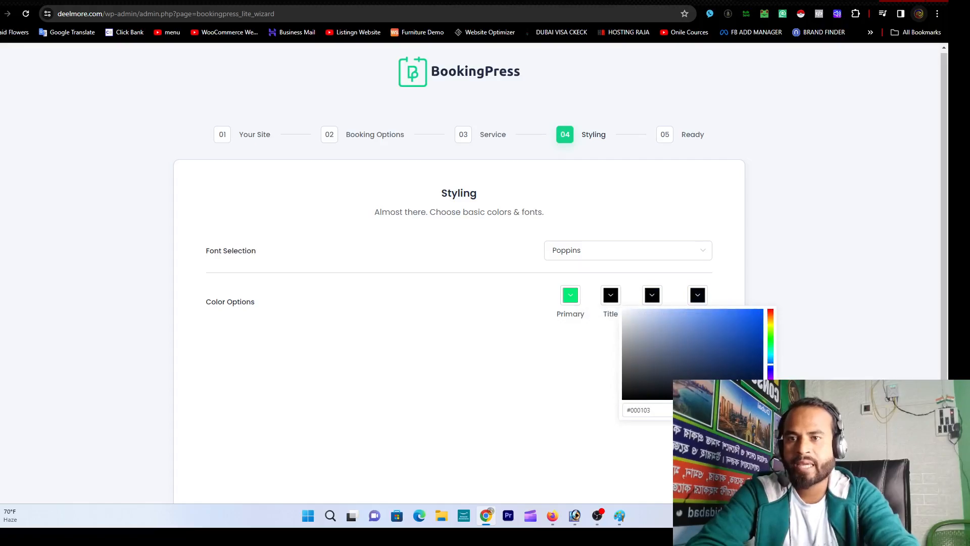
pyautogui.click(713, 410)
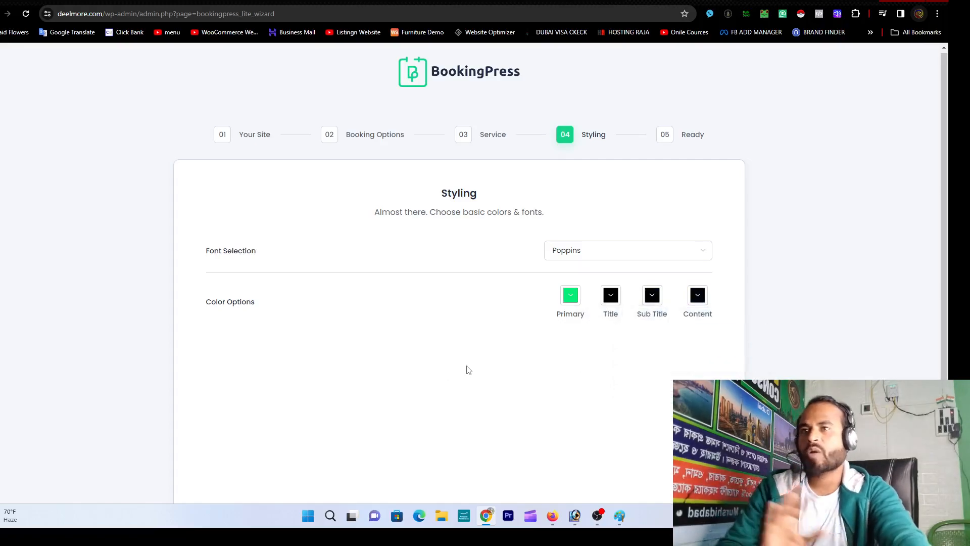
pyautogui.scroll(-3, 530, 357)
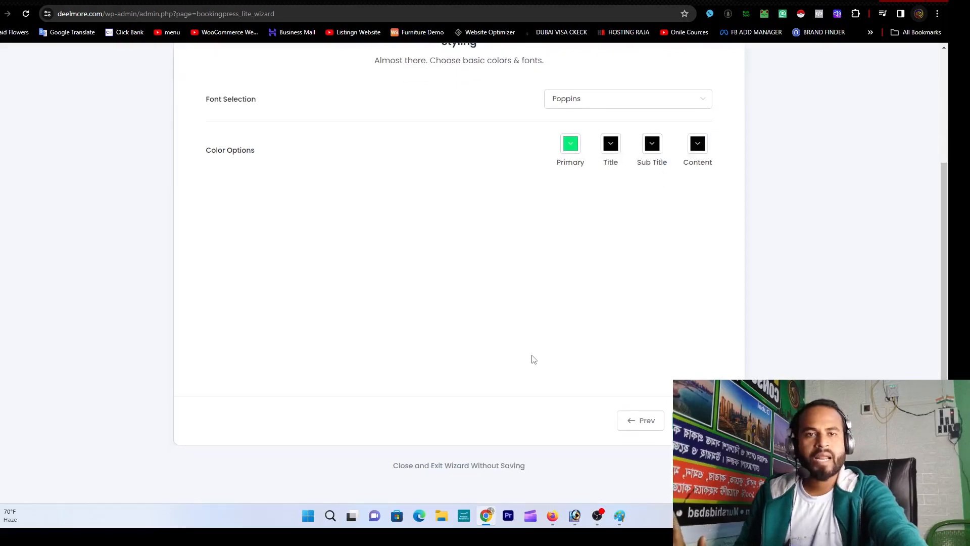
pyautogui.scroll(3, 530, 357)
pyautogui.scroll(-3, 578, 348)
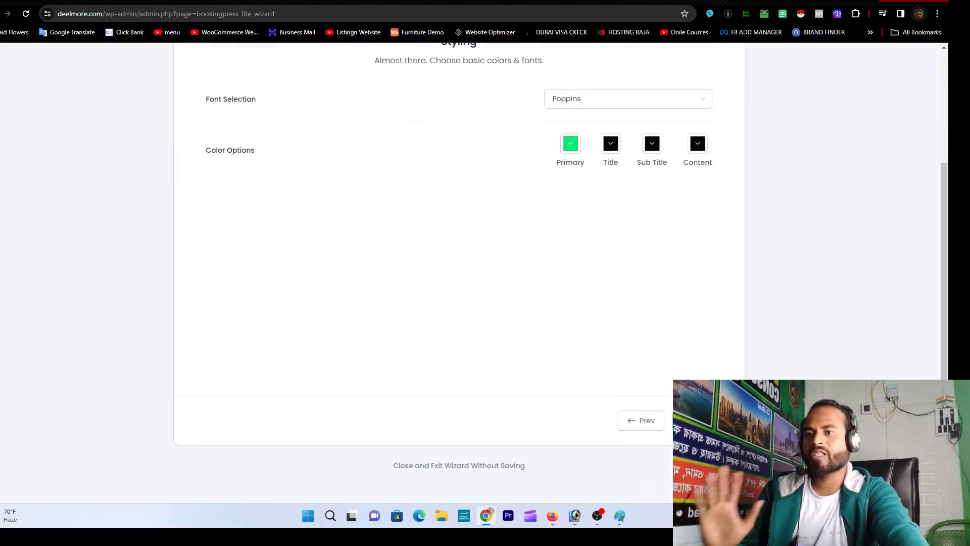
# Step: Finish the wizard, copy the [bookingpress_form] shortcode, and open a blank tab
pyautogui.click(691, 420)
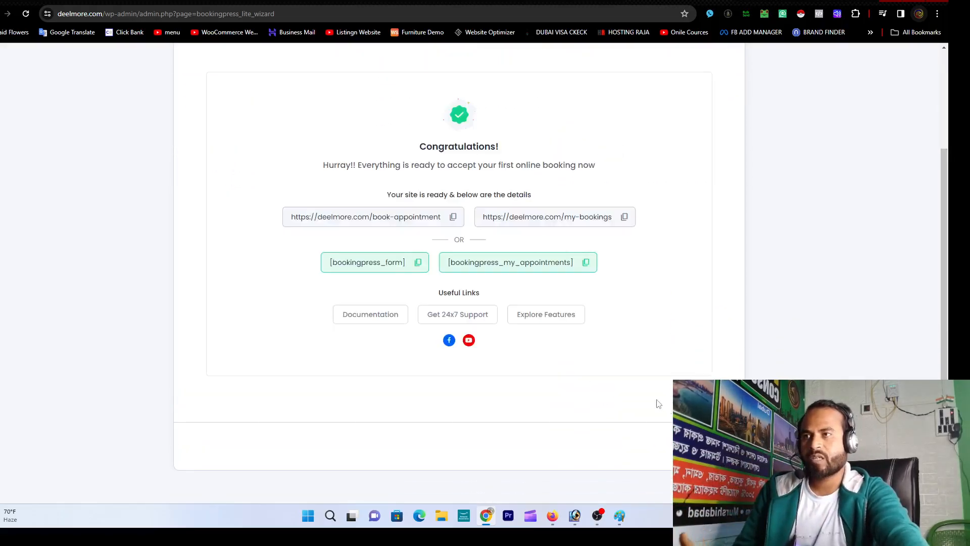
pyautogui.scroll(2, 590, 351)
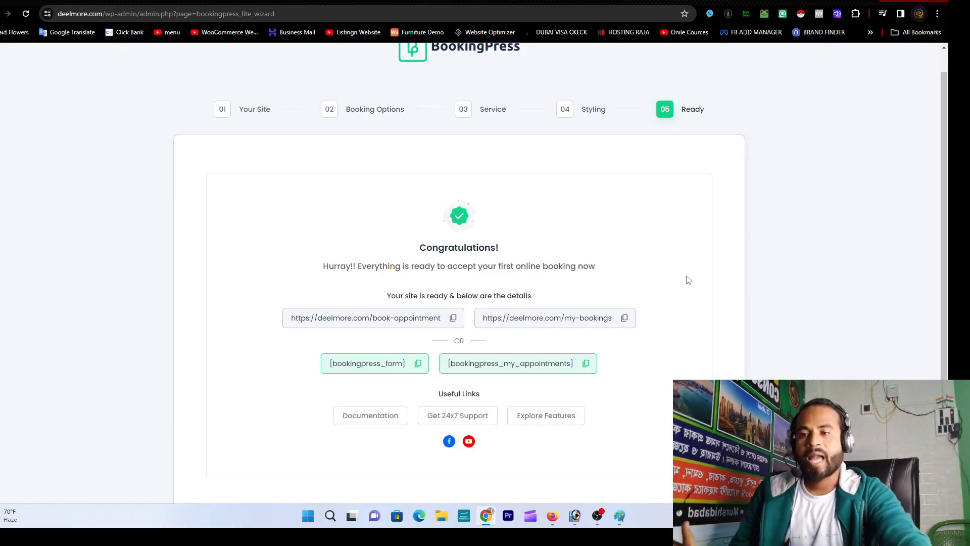
pyautogui.scroll(-2, 652, 281)
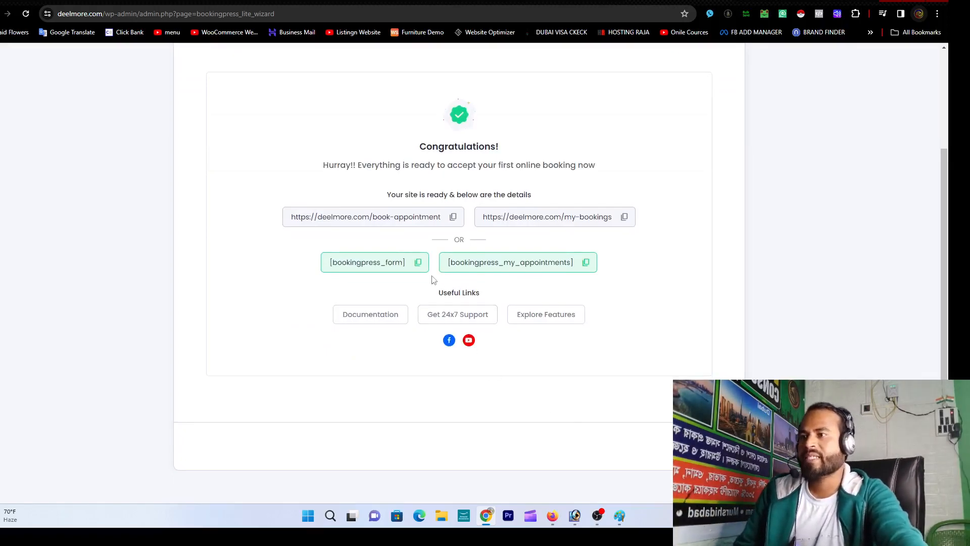
pyautogui.click(418, 264)
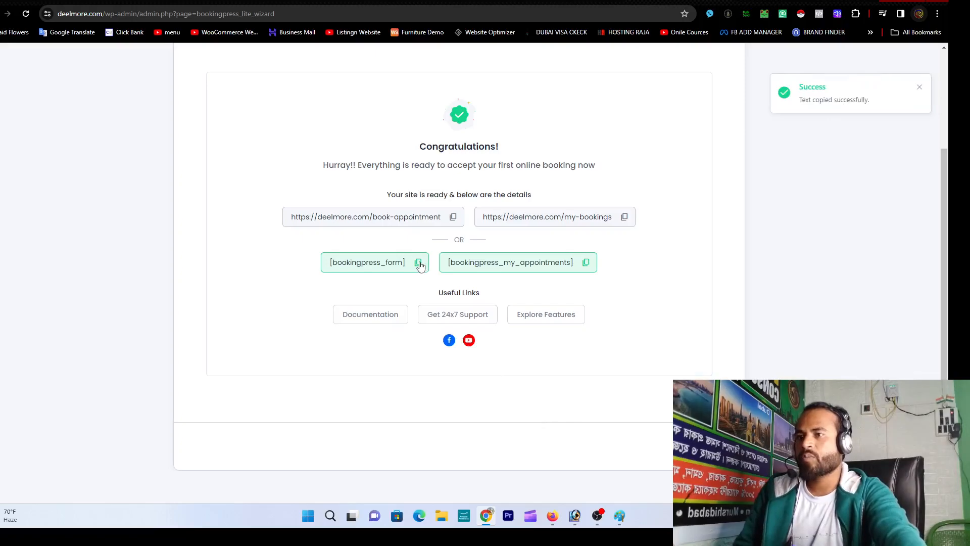
pyautogui.hotkey('ctrl', 't')
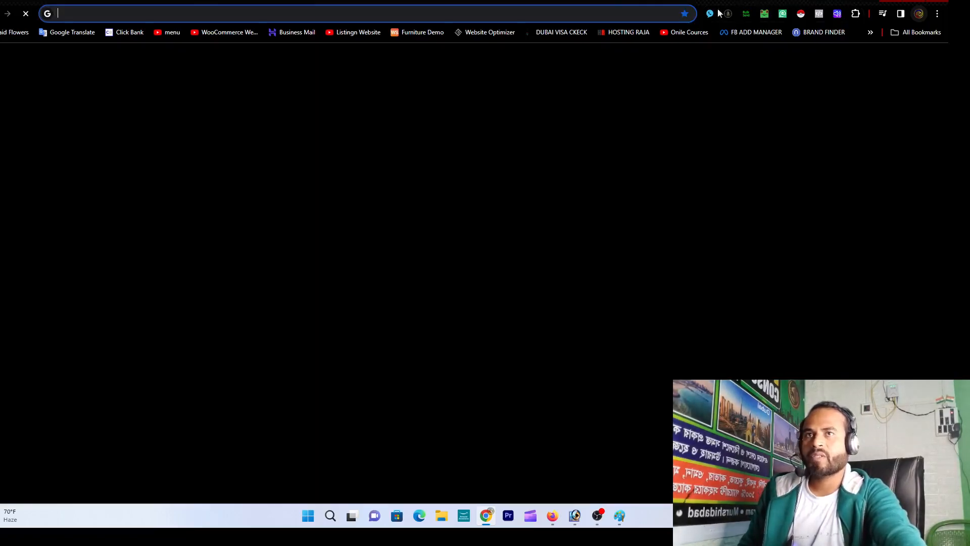
# Step: Search Google for the pasted [bookingpress_form] shortcode
pyautogui.click(622, 18)
pyautogui.hotkey('ctrl', 'v')
pyautogui.press('Return')
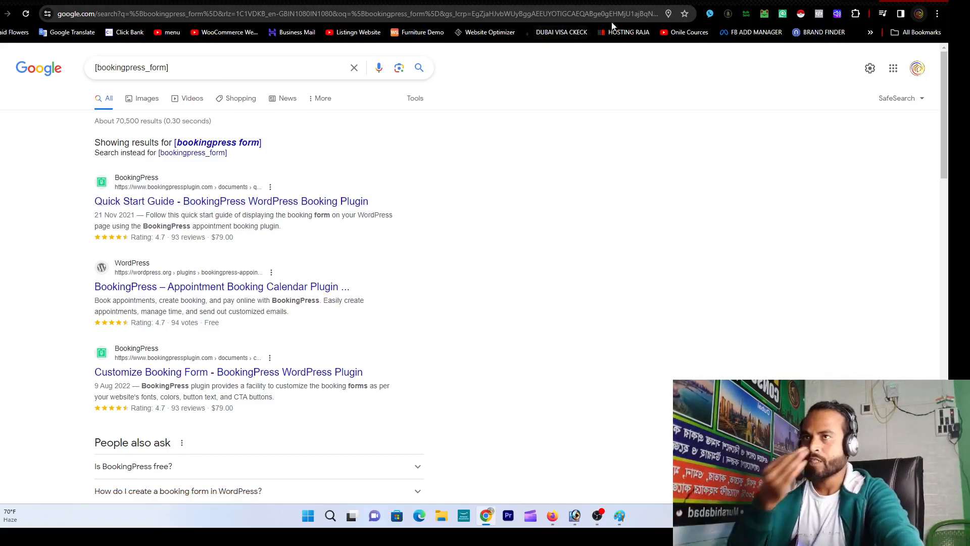
# Step: Return to the BookingPress wizard's Ready page tab
pyautogui.hotkey('ctrl', 'shift', 'Tab')
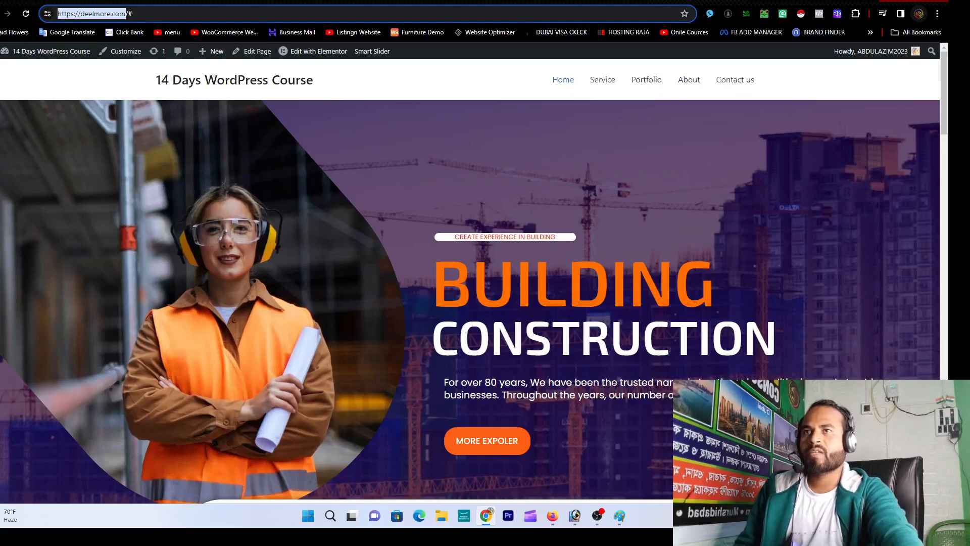
pyautogui.hotkey('ctrl', 'shift', 'Tab')
pyautogui.scroll(3, 572, 306)
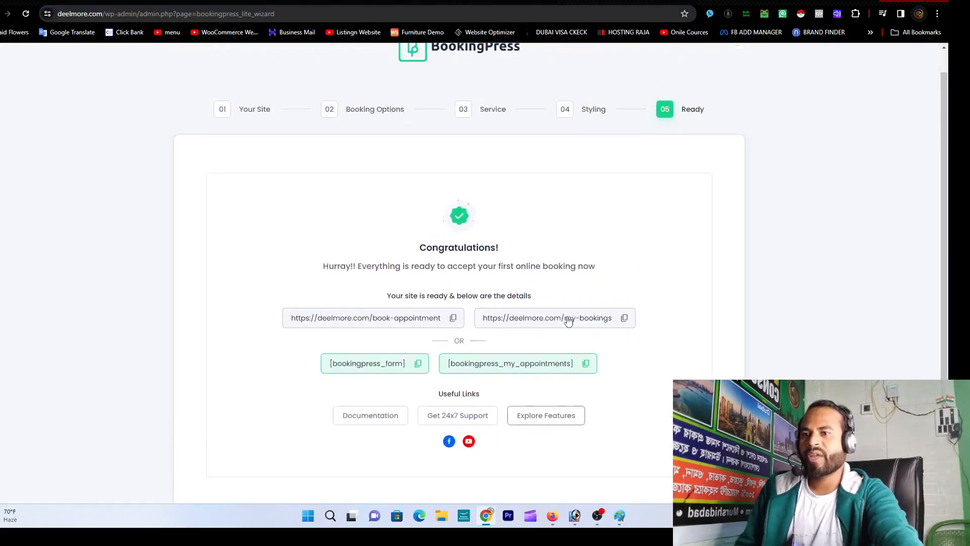
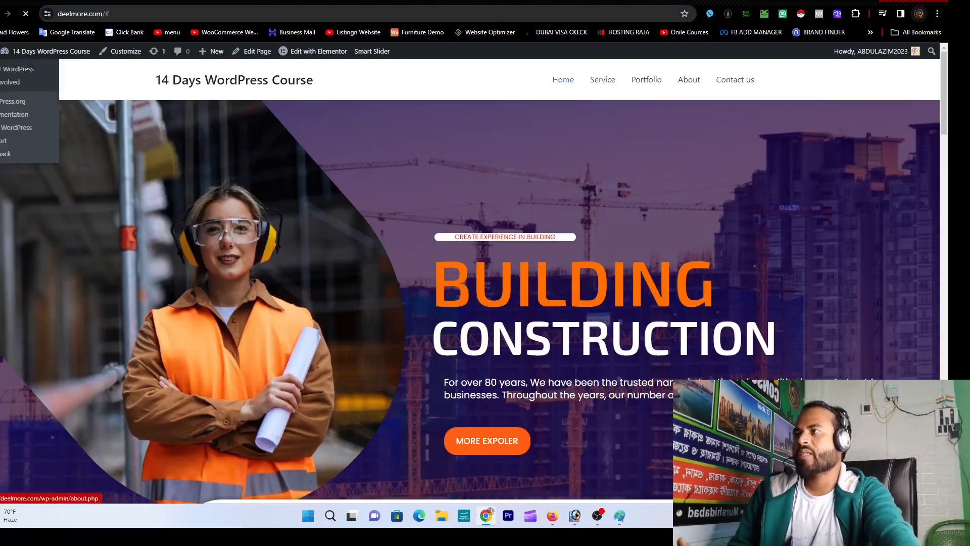
# Step: Exit the BookingPress wizard to the admin and browse the list of 11 published pages
pyautogui.click(1, 51)
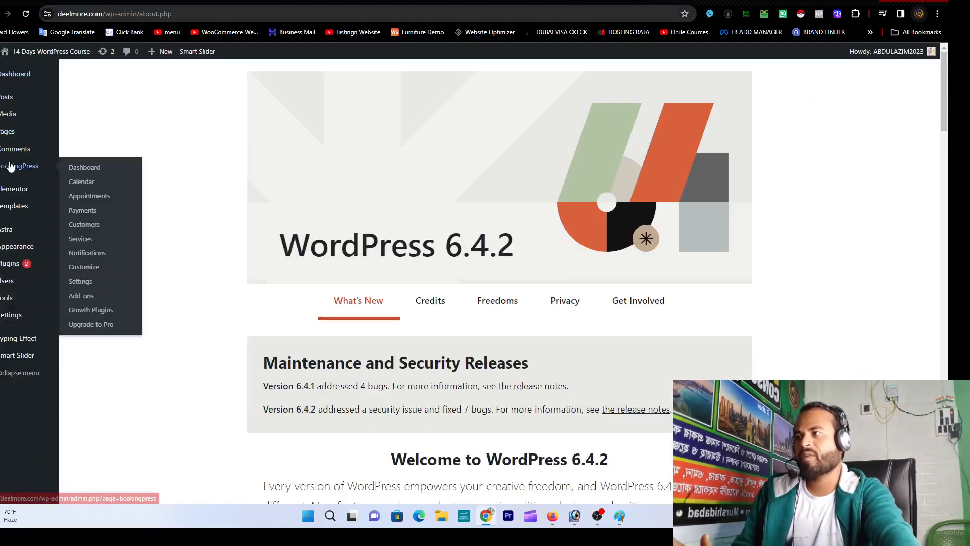
pyautogui.moveTo(9, 135)
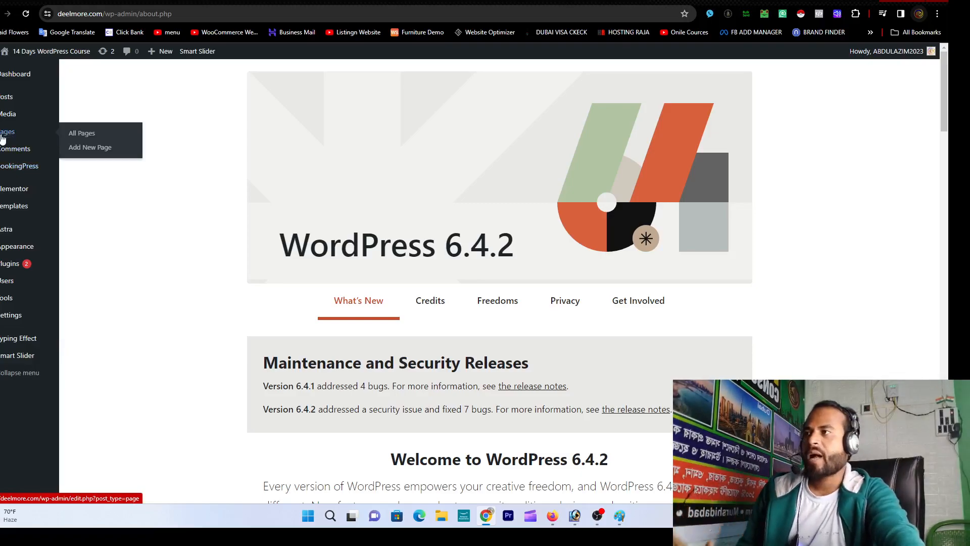
pyautogui.click(86, 138)
pyautogui.scroll(-3, 278, 316)
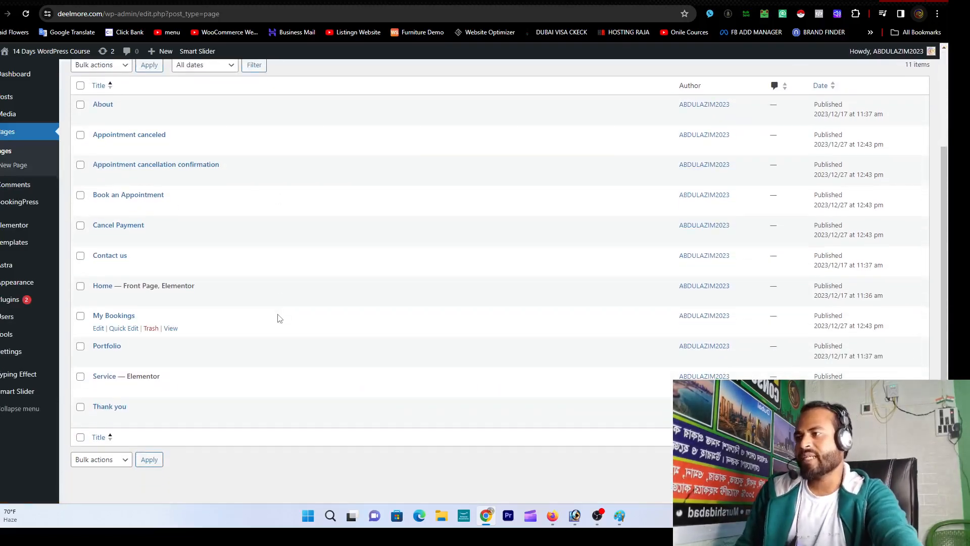
pyautogui.scroll(3, 240, 379)
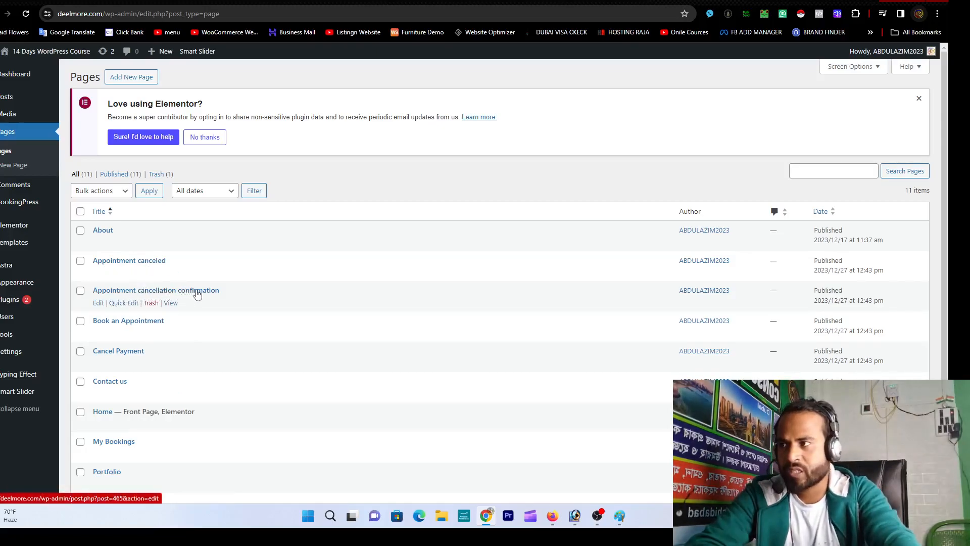
pyautogui.scroll(-1, 194, 291)
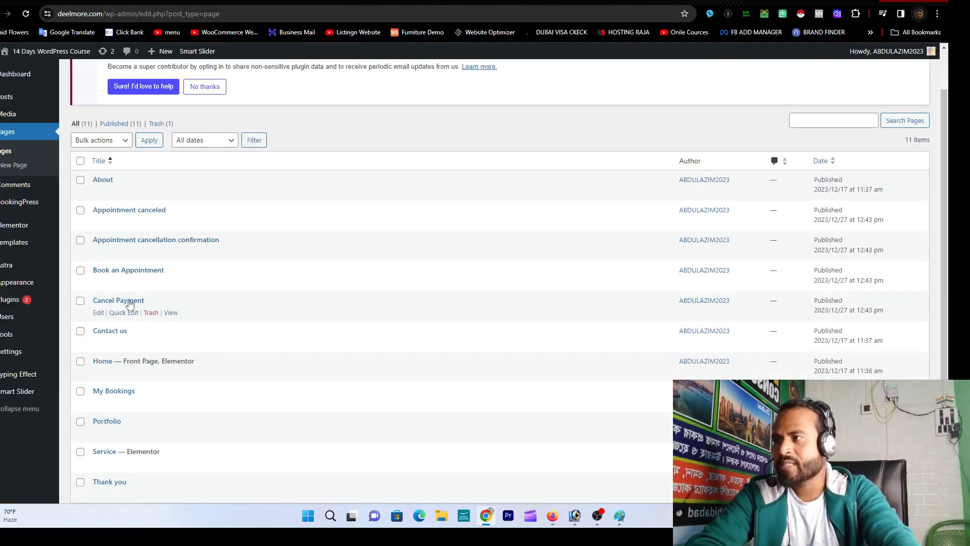
pyautogui.scroll(-2, 269, 318)
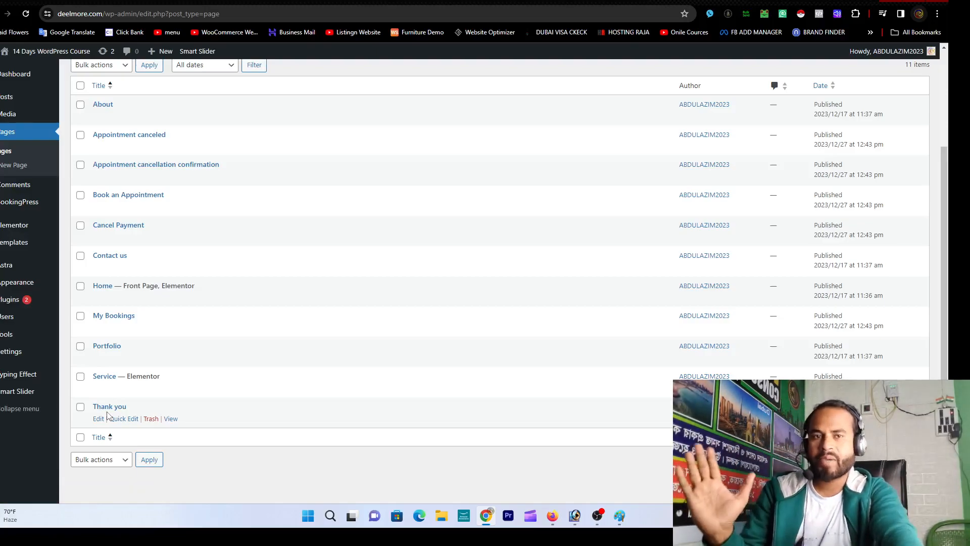
pyautogui.scroll(3, 228, 387)
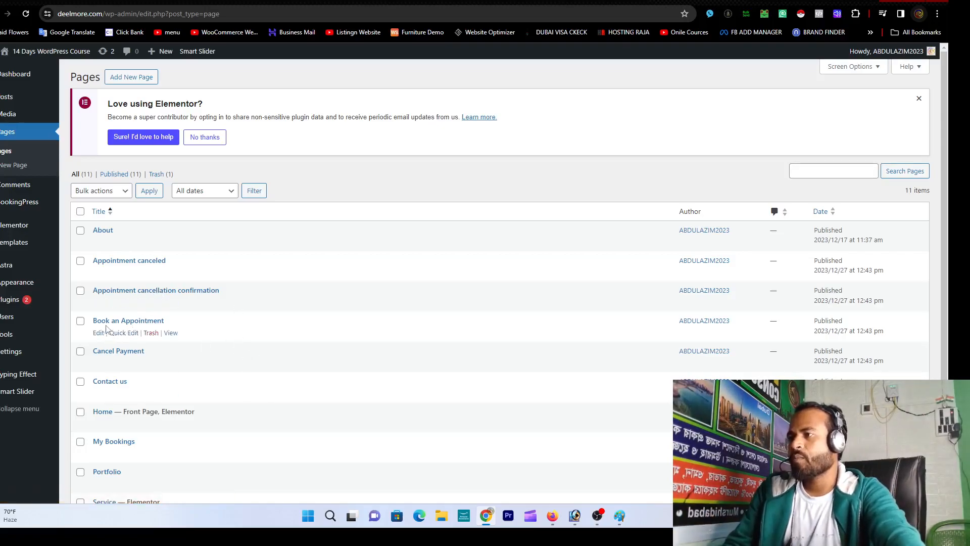
# Step: View Book an Appointment in a new tab, which shows 'No categories and services added!'
pyautogui.rightClick(171, 335)
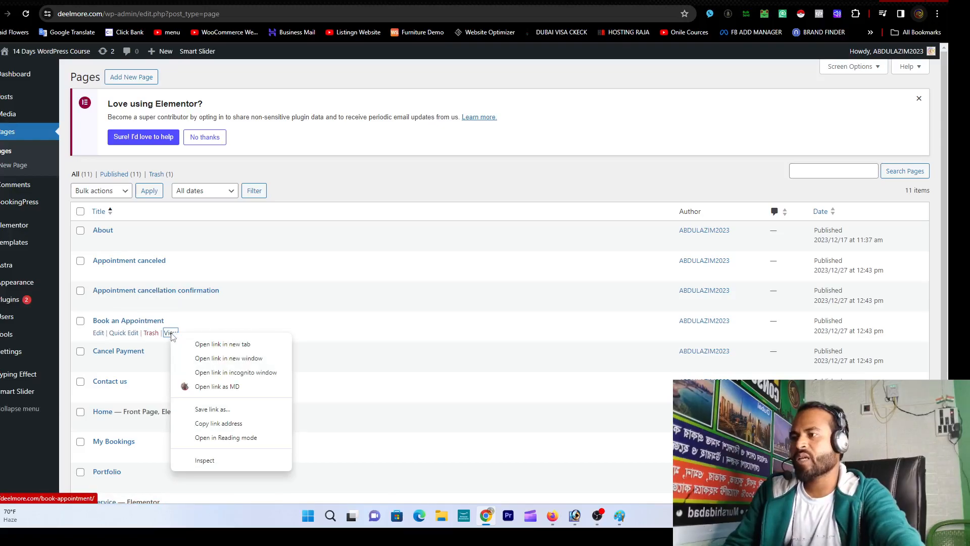
pyautogui.click(197, 347)
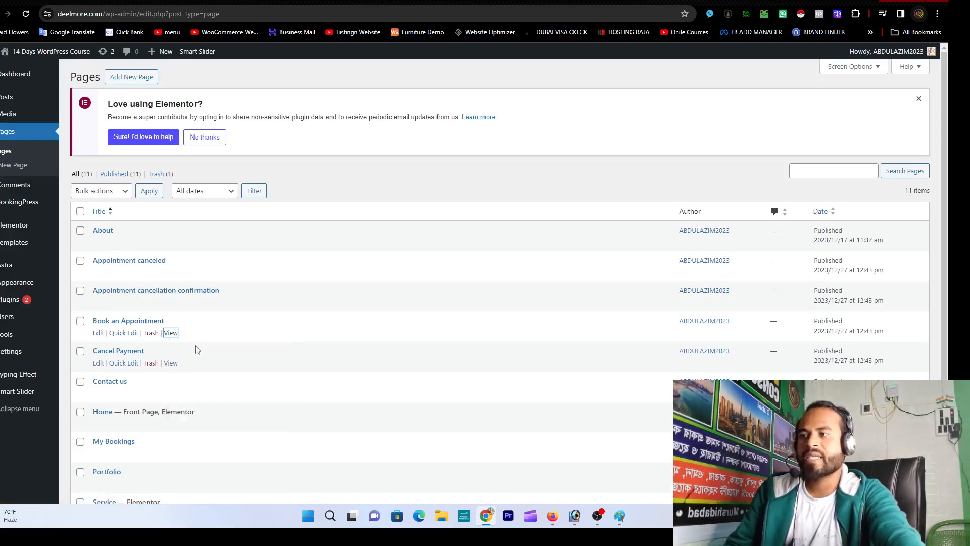
pyautogui.click(717, 1)
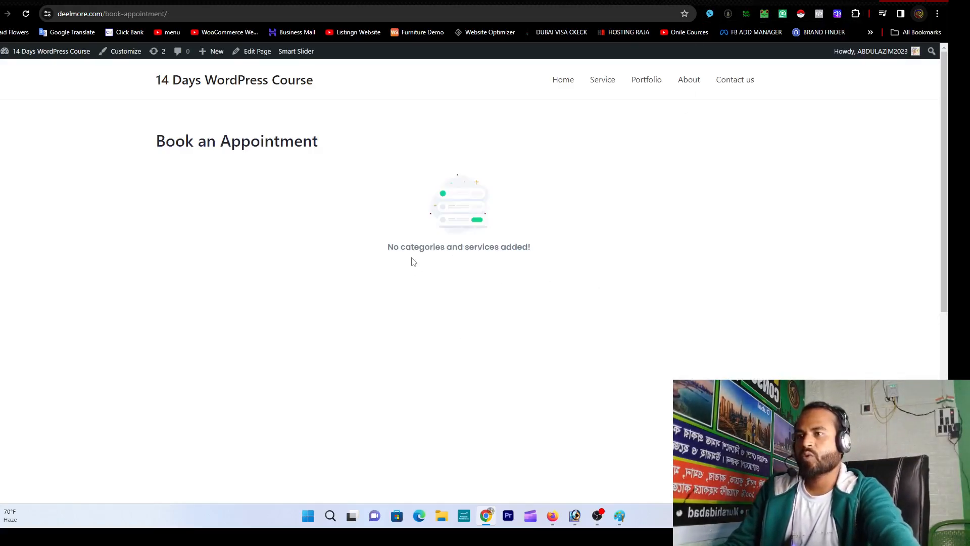
pyautogui.moveTo(399, 250); pyautogui.dragTo(615, 246)
pyautogui.click(540, 267)
pyautogui.click(510, 259)
pyautogui.moveTo(396, 249); pyautogui.dragTo(557, 249)
pyautogui.click(557, 250)
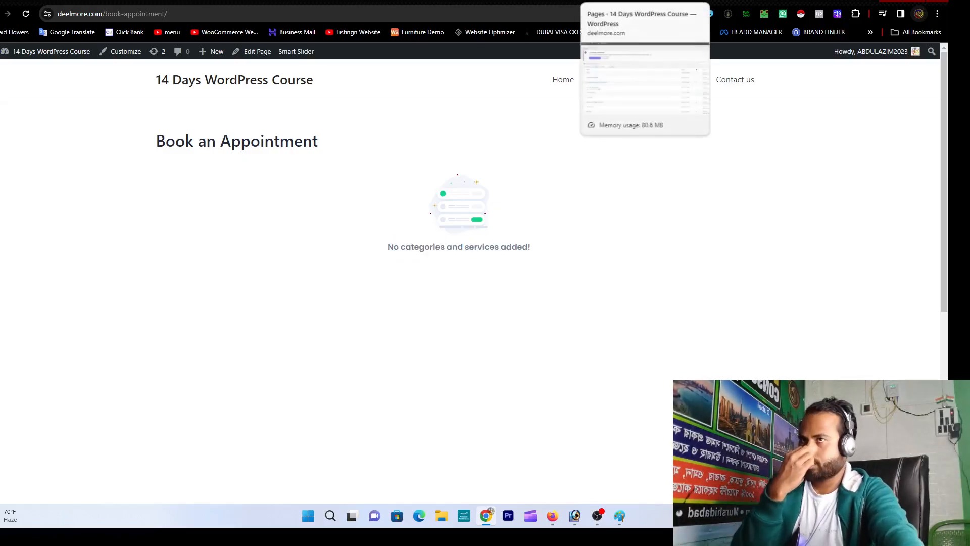
pyautogui.click(617, 1)
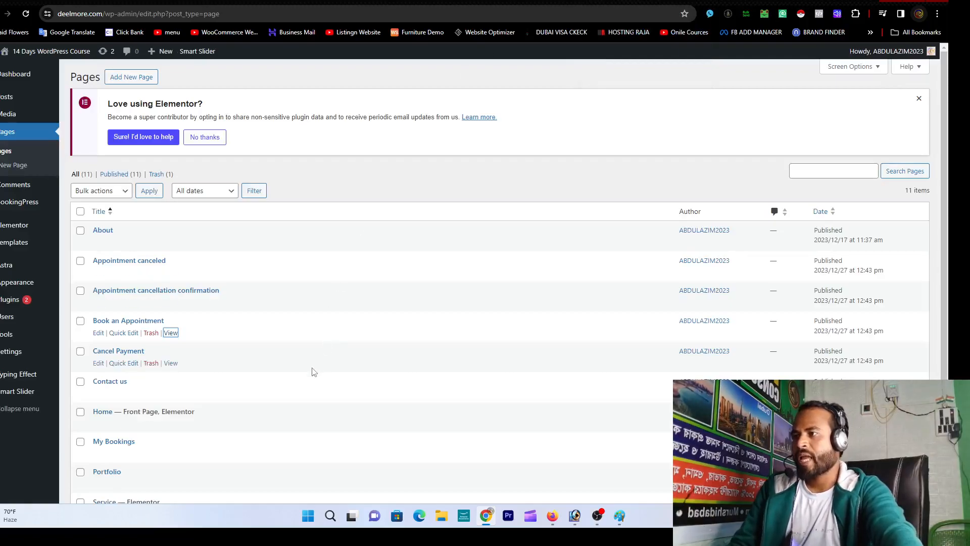
# Step: Open the BookingPress dashboard in a new tab, then recheck the empty booking page
pyautogui.rightClick(26, 205)
pyautogui.click(50, 215)
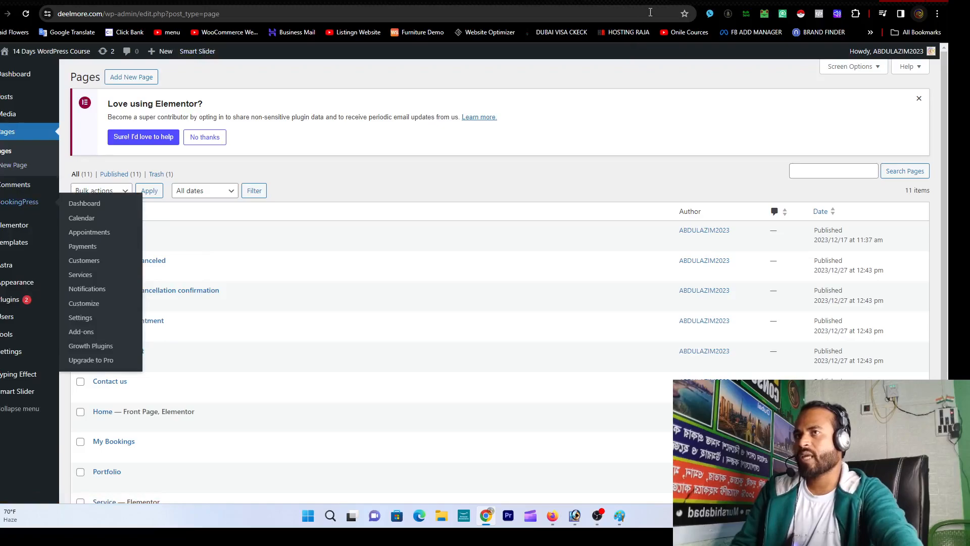
pyautogui.click(717, 1)
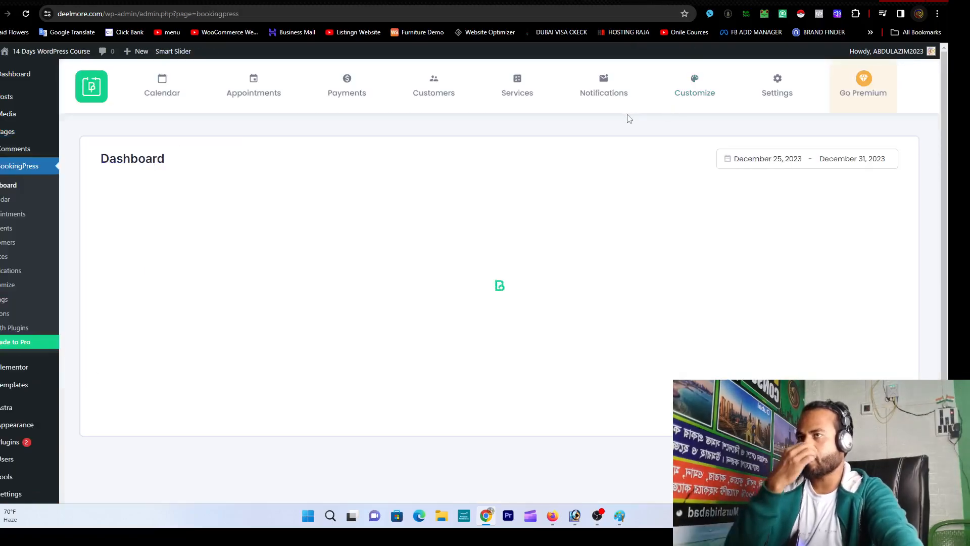
pyautogui.click(516, 91)
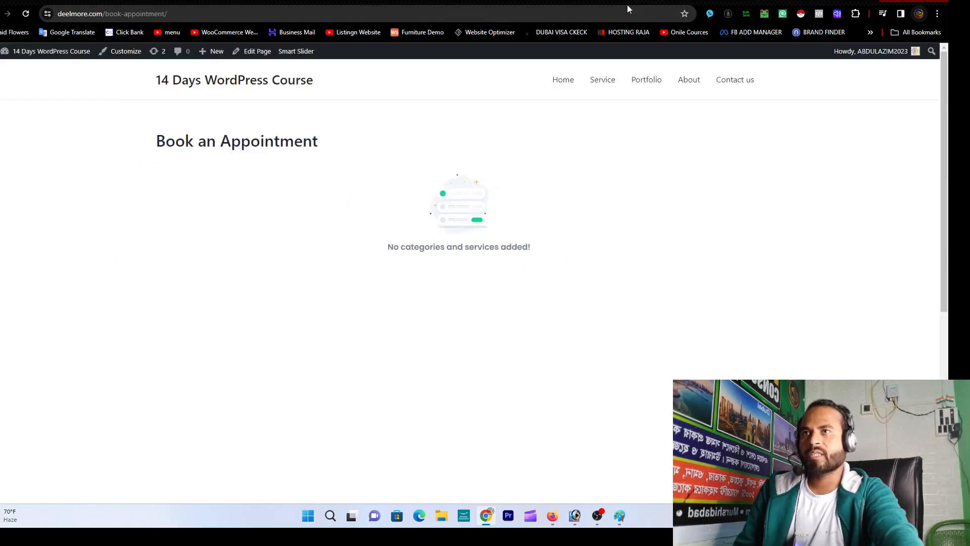
pyautogui.moveTo(392, 247); pyautogui.dragTo(465, 246)
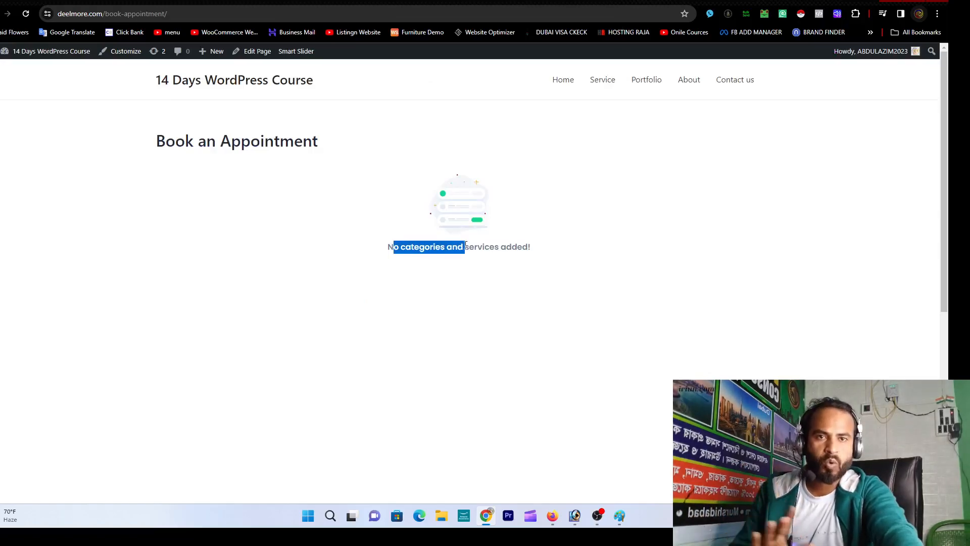
pyautogui.moveTo(465, 246); pyautogui.dragTo(539, 247)
pyautogui.click(539, 247)
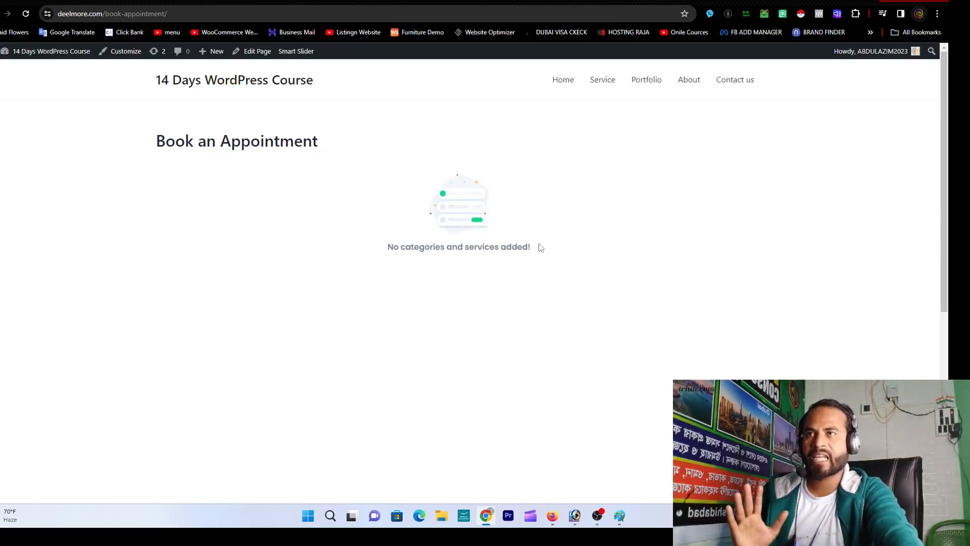
pyautogui.click(75, 1)
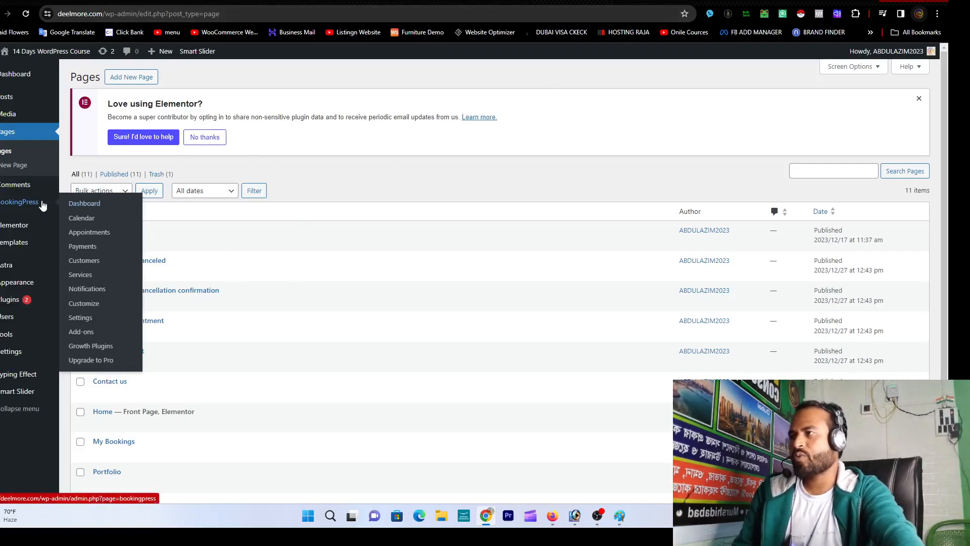
# Step: Create a 'Health' category in BookingPress Services' category manager
pyautogui.click(12, 199)
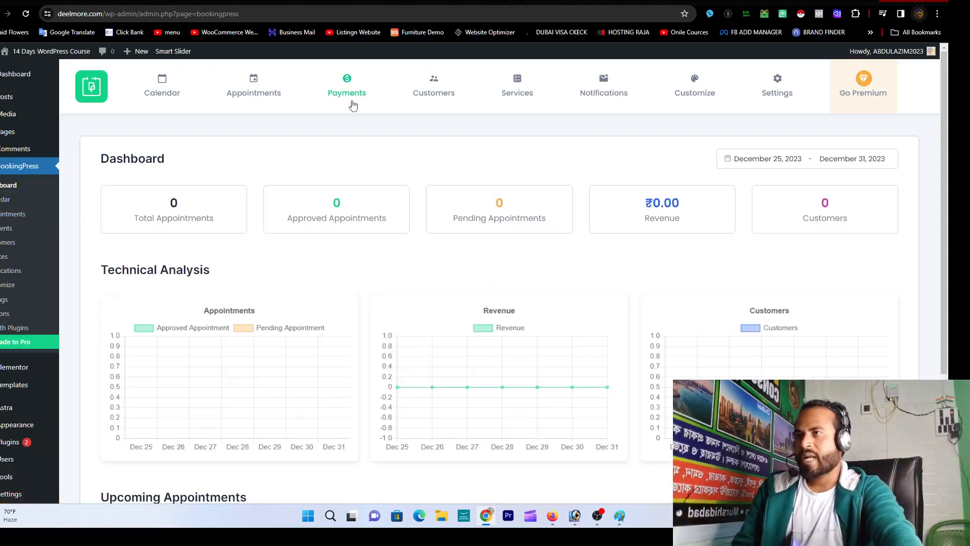
pyautogui.click(508, 95)
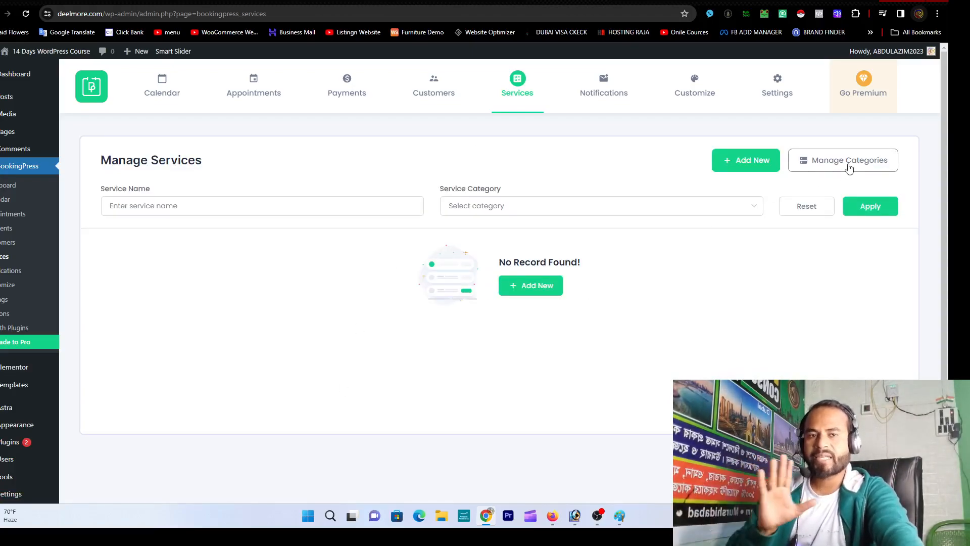
pyautogui.click(849, 167)
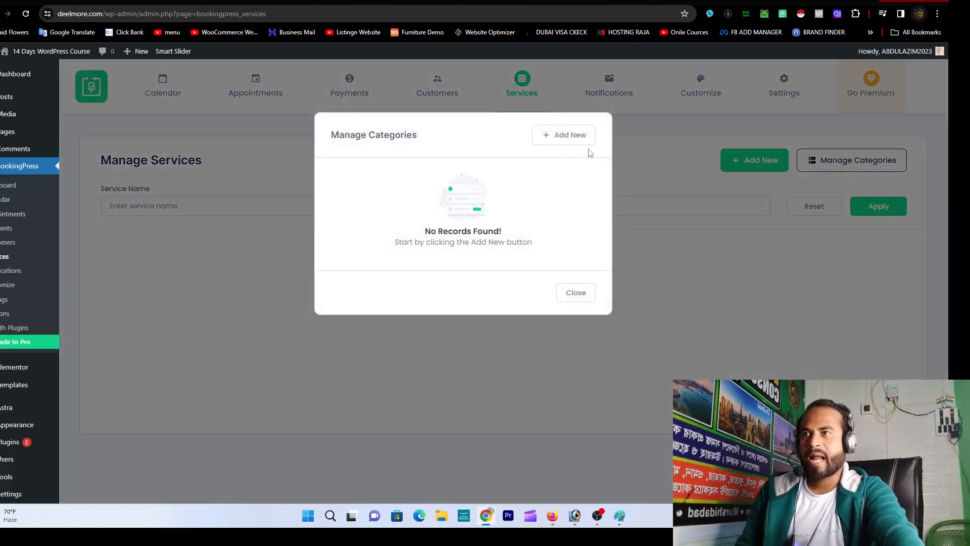
pyautogui.click(564, 136)
pyautogui.click(517, 220)
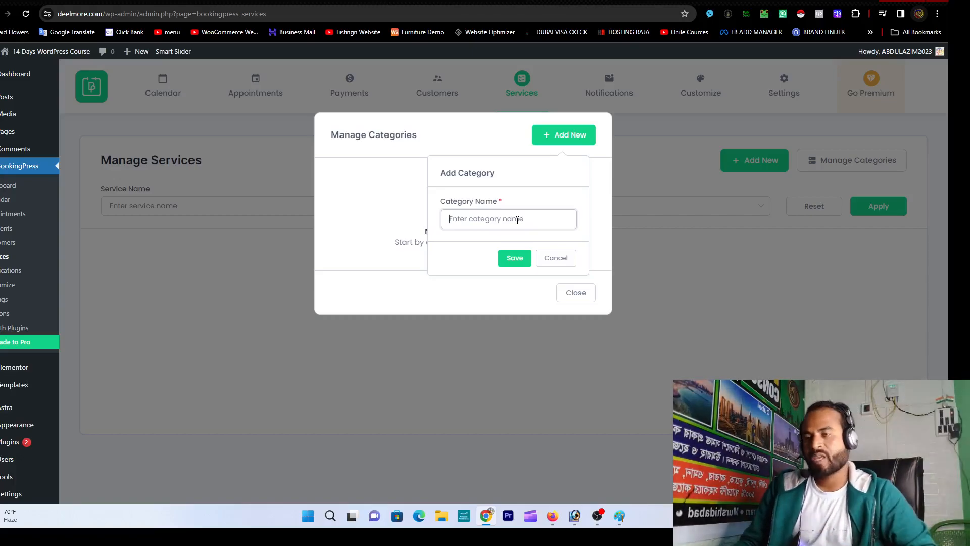
pyautogui.write('He')
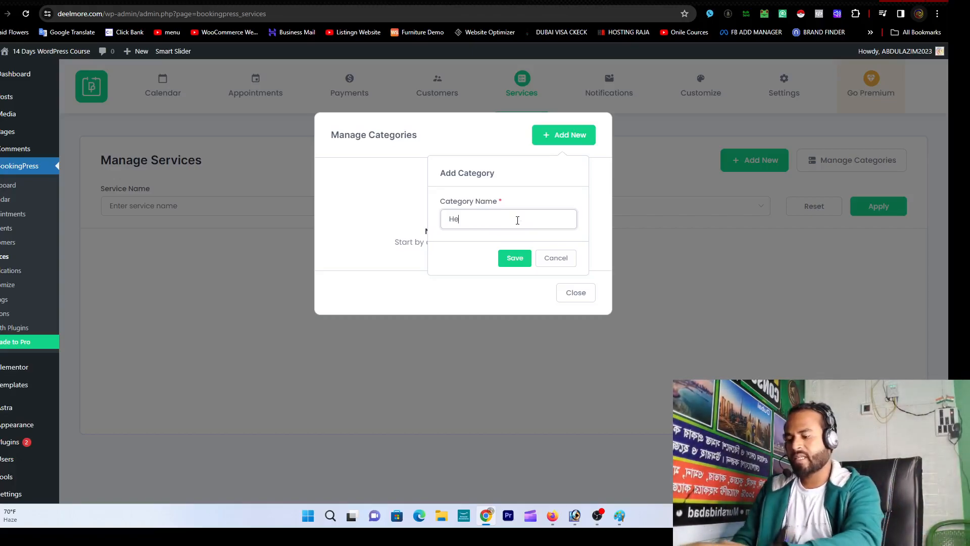
pyautogui.write('alth')
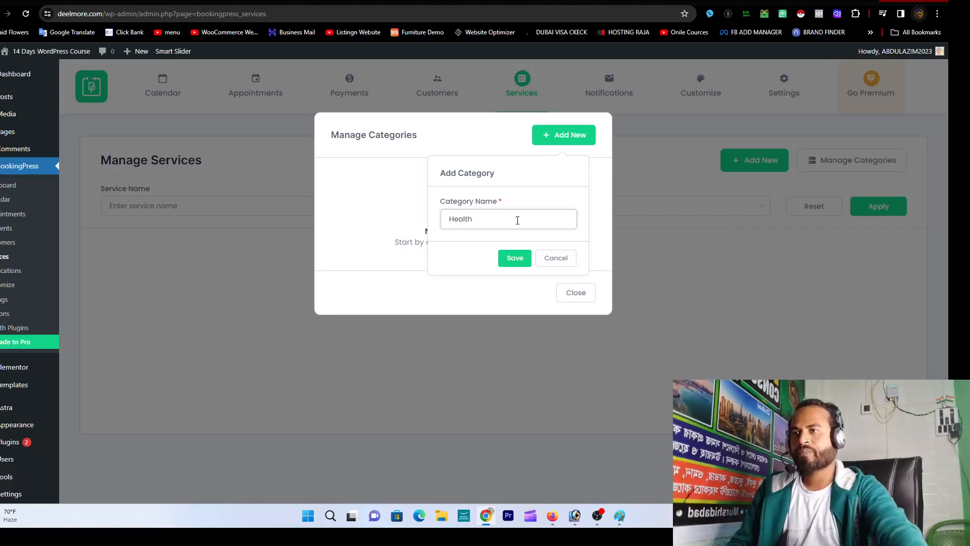
pyautogui.click(515, 257)
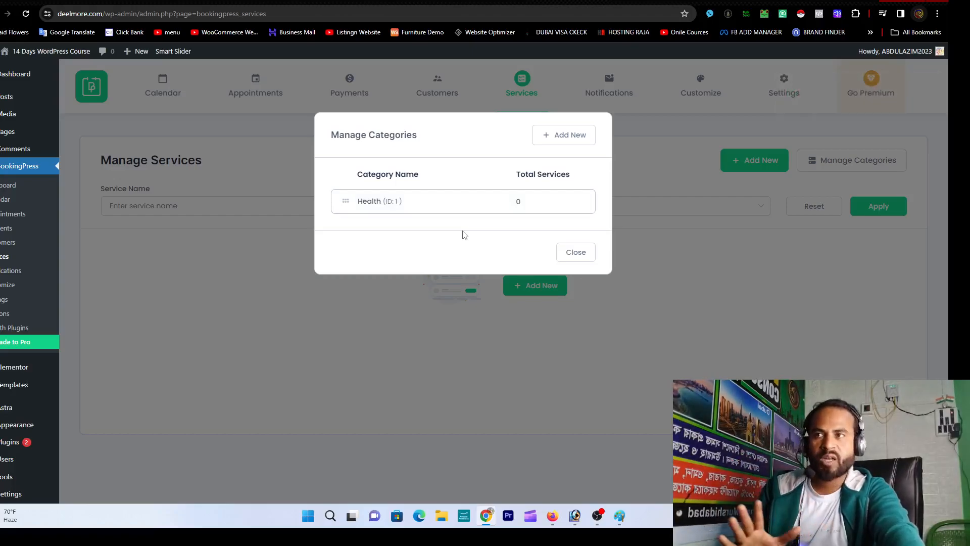
pyautogui.click(575, 252)
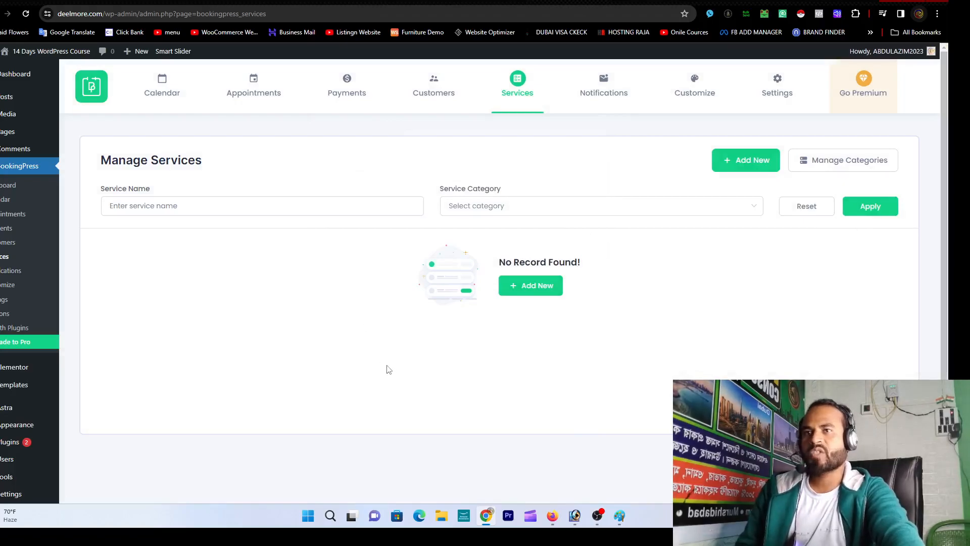
# Step: Search services for name 'Dent Service' in category Health, returning No Record Found
pyautogui.click(329, 209)
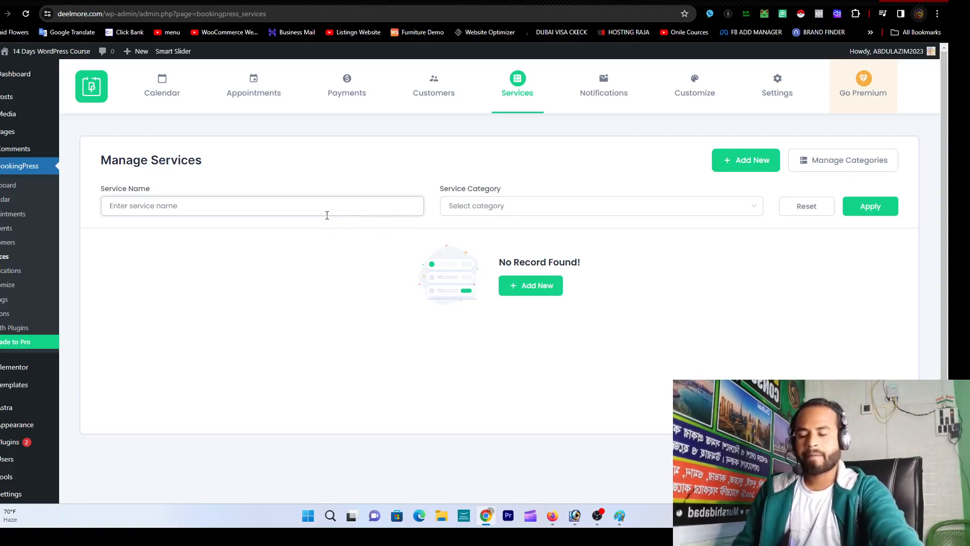
pyautogui.write('T')
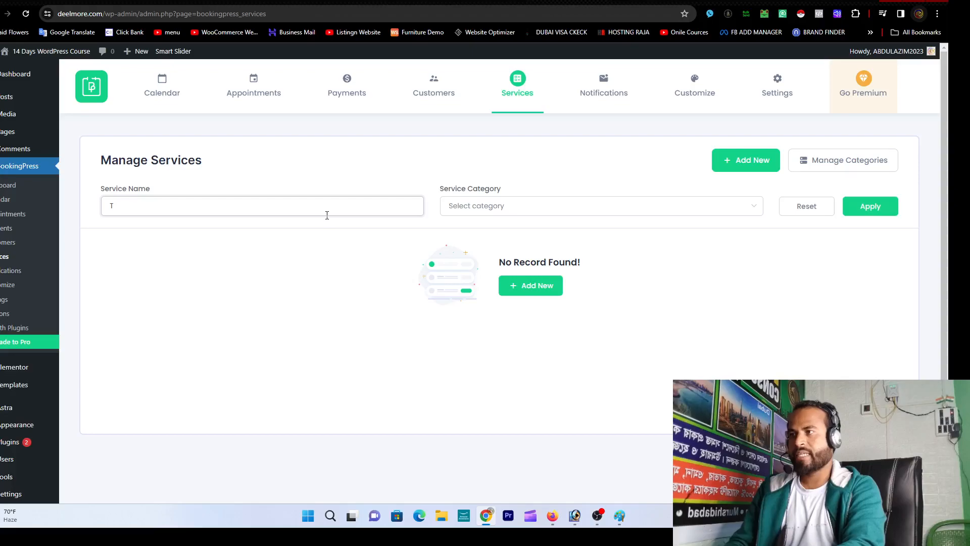
pyautogui.write('e')
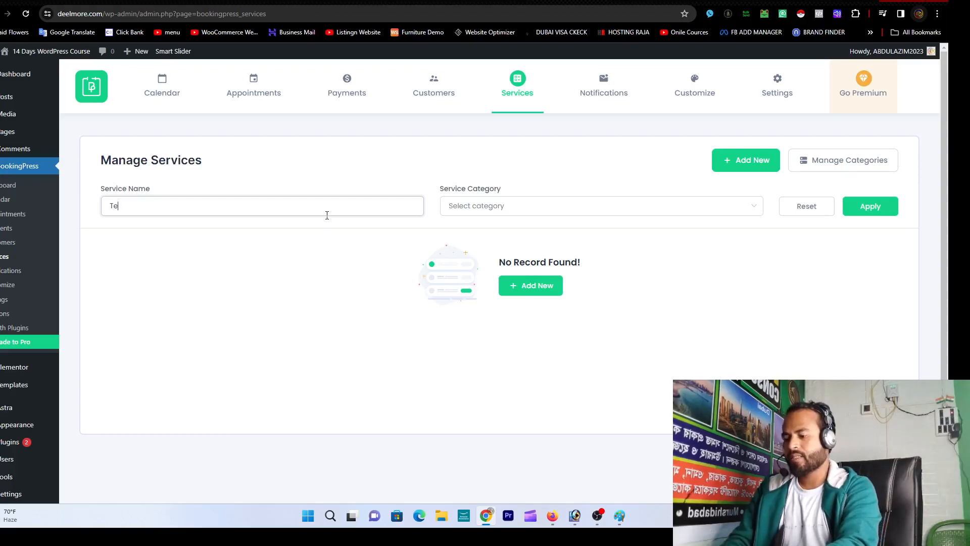
pyautogui.write('nth')
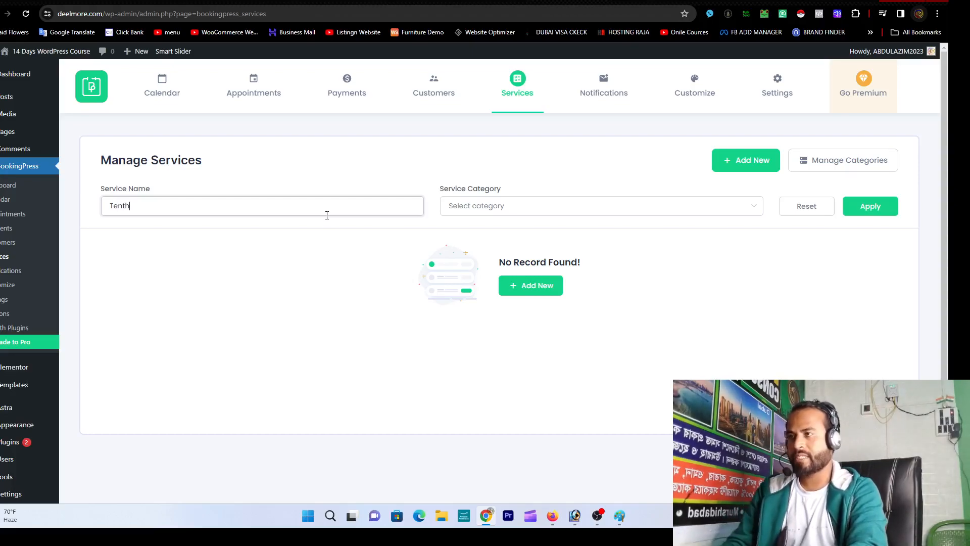
pyautogui.press('BackSpace')
pyautogui.press('BackSpace')
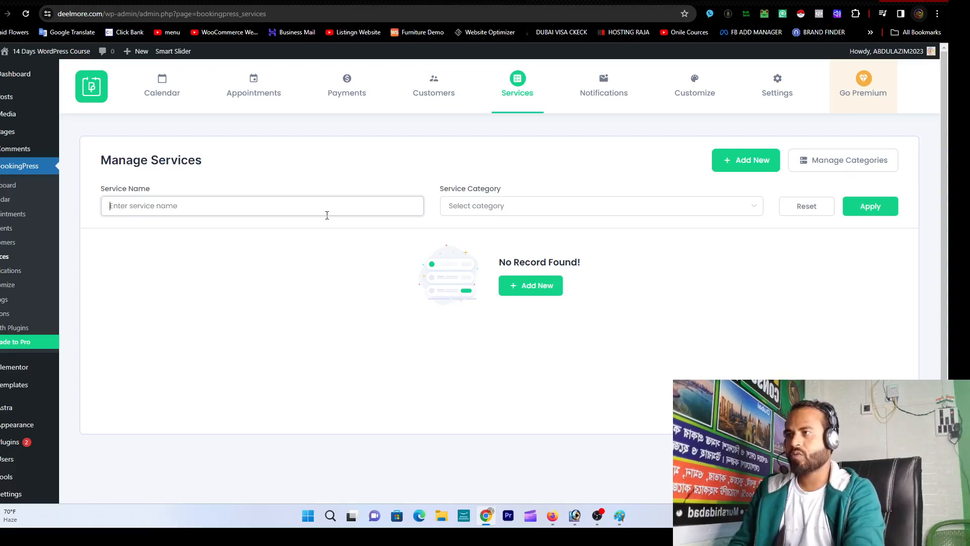
pyautogui.write('Dent')
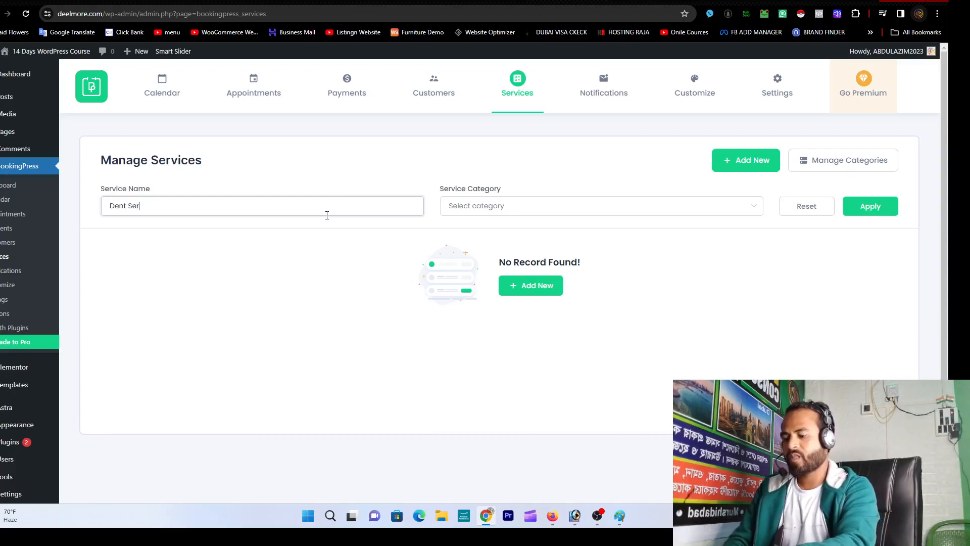
pyautogui.write('Servicr')
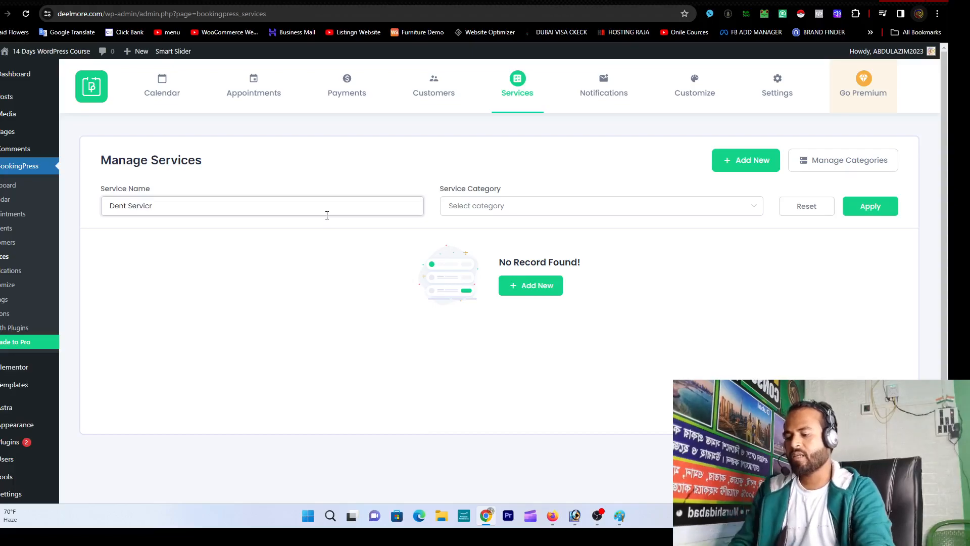
pyautogui.press('BackSpace')
pyautogui.press('BackSpace')
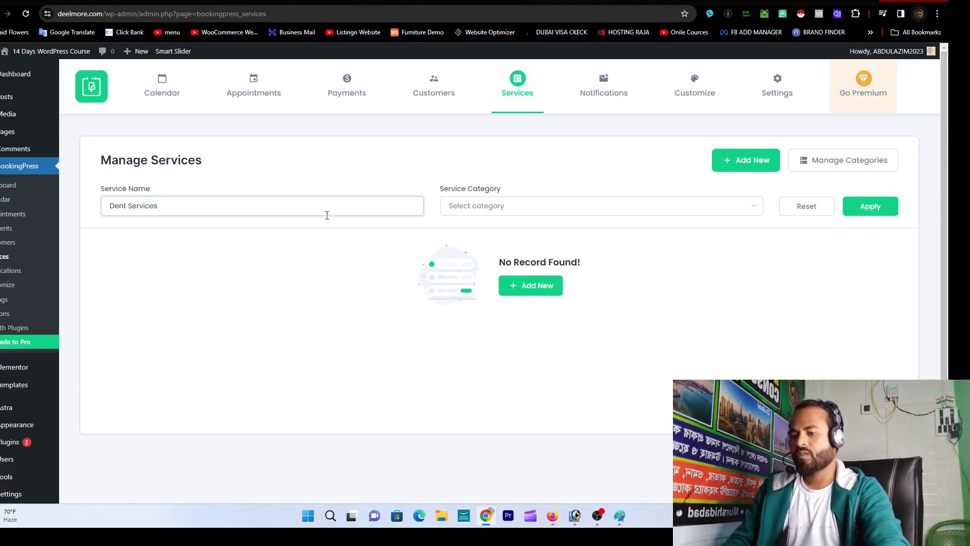
pyautogui.click(526, 210)
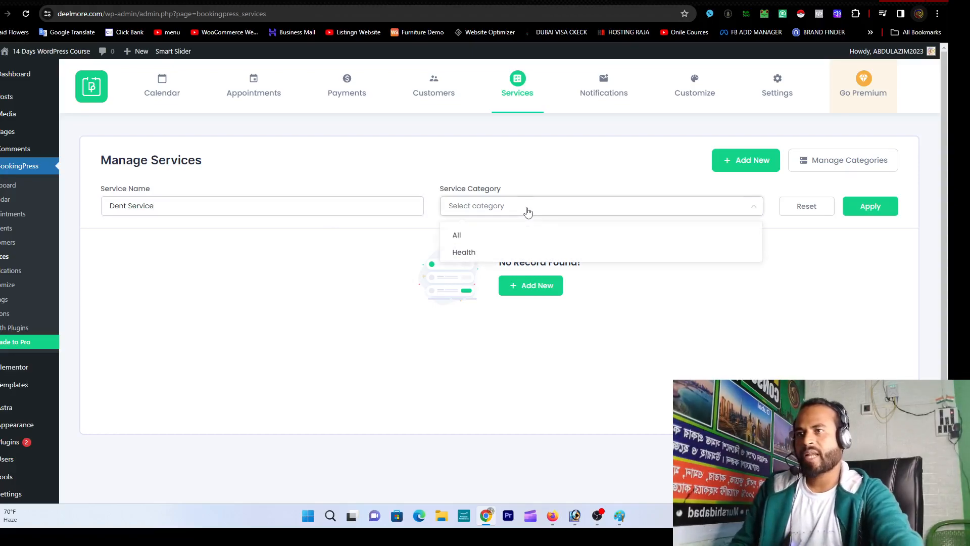
pyautogui.click(504, 251)
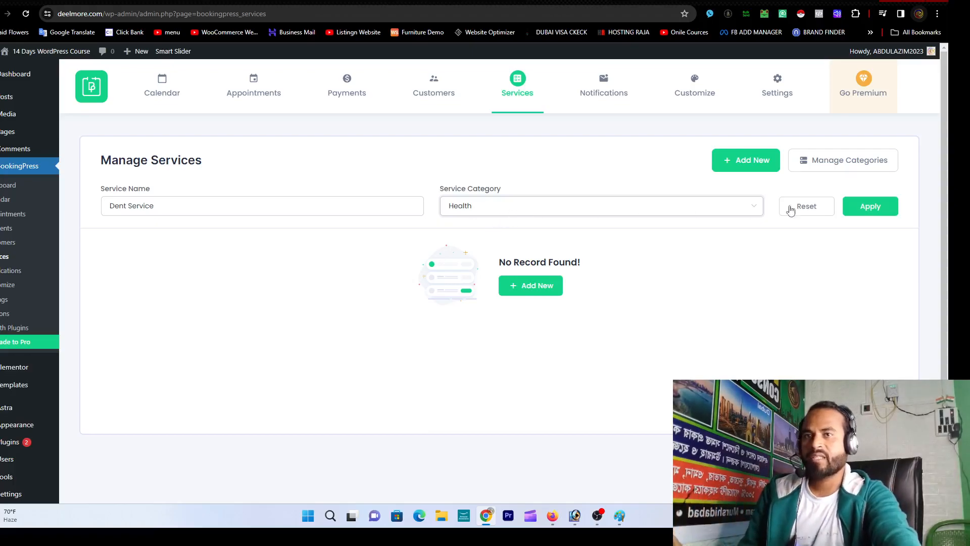
pyautogui.click(873, 211)
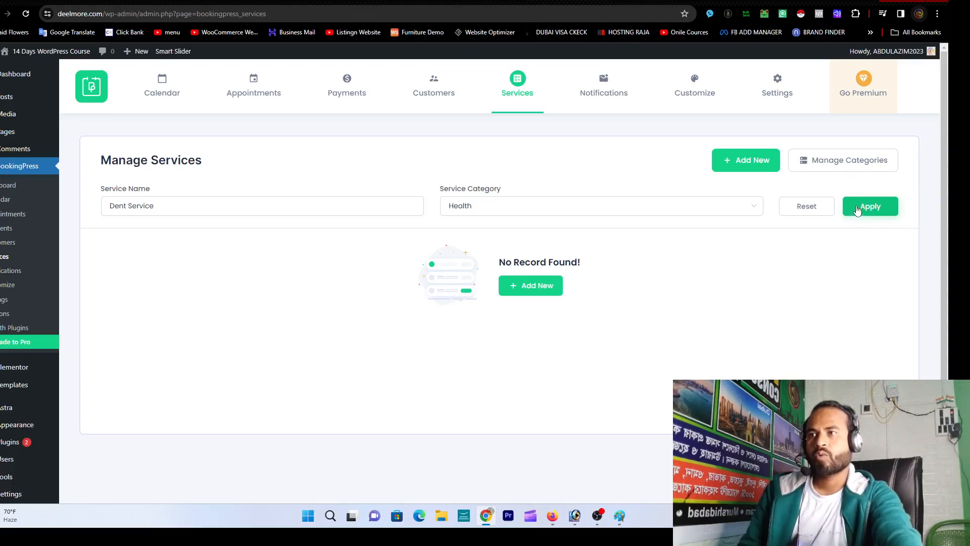
# Step: Start a new BookingPress service, browse for an image without picking one, then go to Google
pyautogui.click(747, 162)
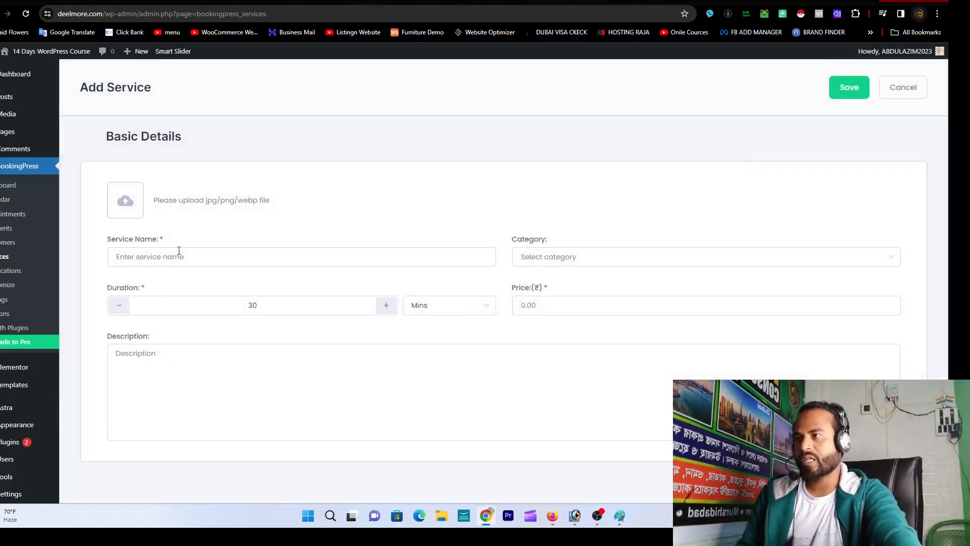
pyautogui.click(136, 209)
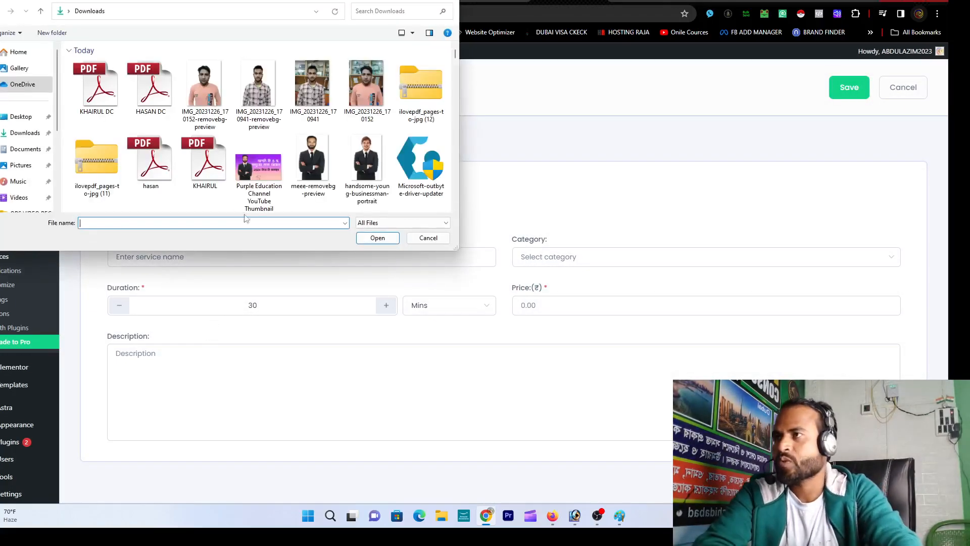
pyautogui.scroll(-15, 225, 140)
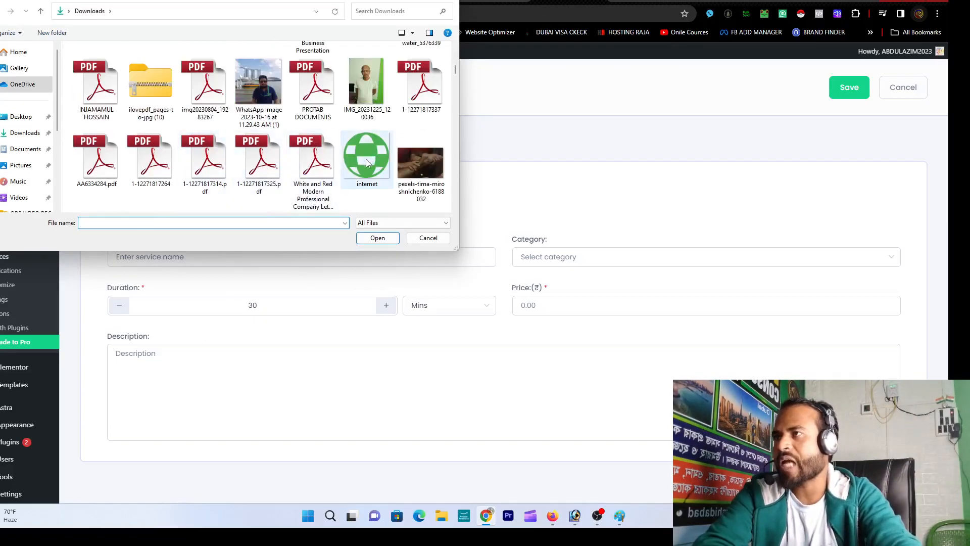
pyautogui.scroll(-3, 364, 164)
pyautogui.scroll(-5, 362, 164)
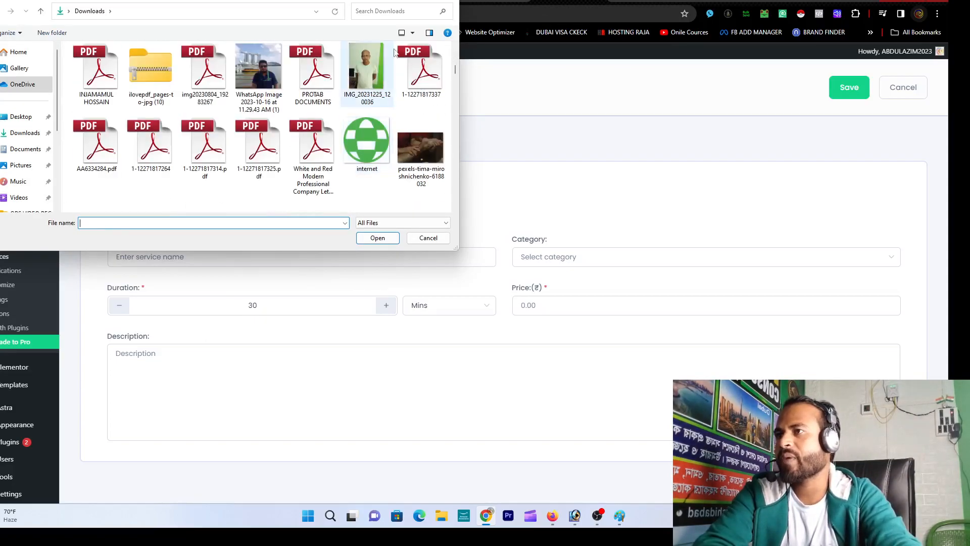
pyautogui.press('Escape')
pyautogui.click(780, 1)
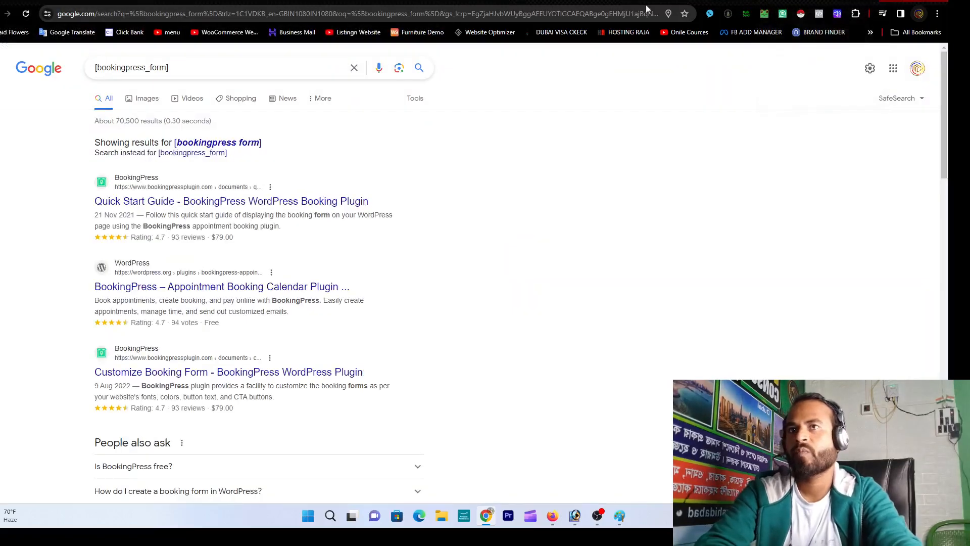
pyautogui.click(589, 11)
# Step: Search Google for 'dent', then run an image search for 'dentist'
pyautogui.write('dwent')
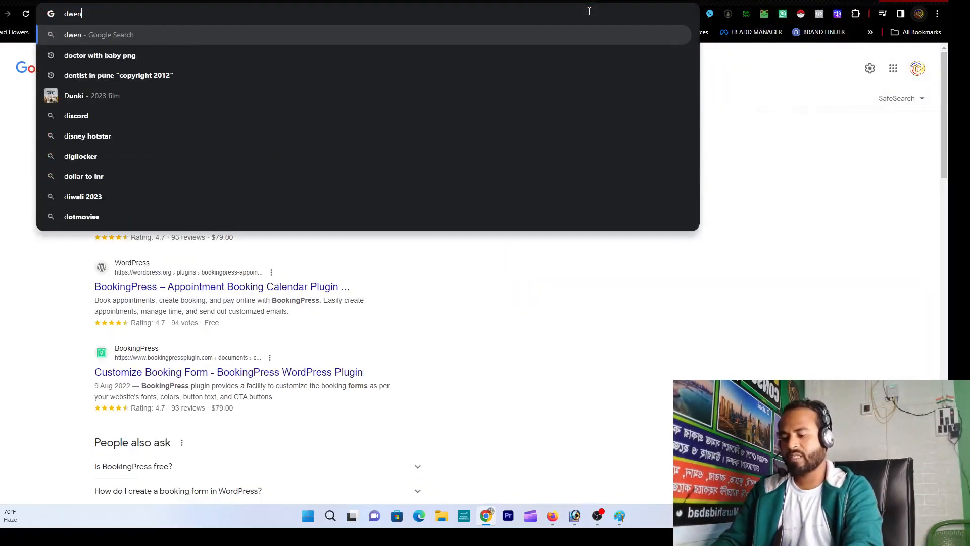
pyautogui.press('Return')
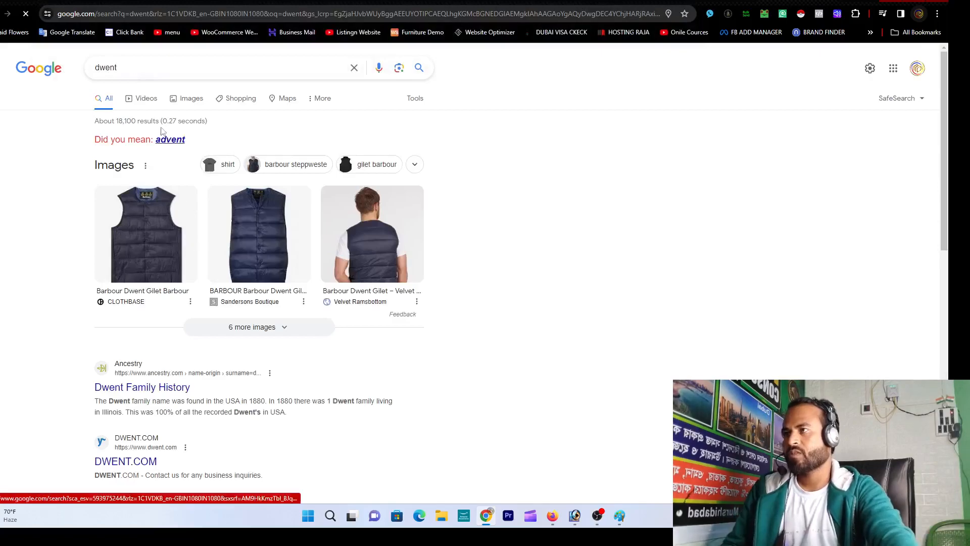
pyautogui.click(167, 71)
pyautogui.write('dent')
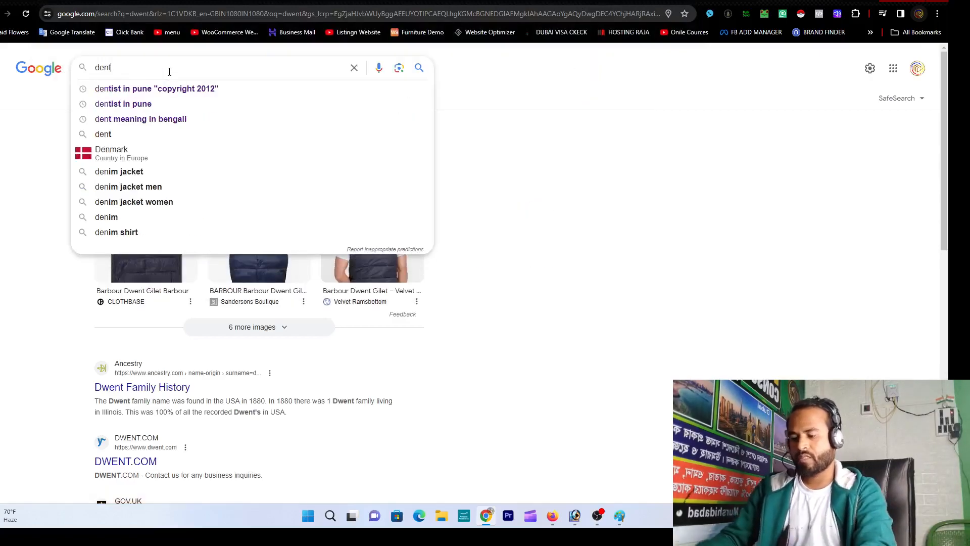
pyautogui.press('Return')
pyautogui.scroll(-5, 182, 247)
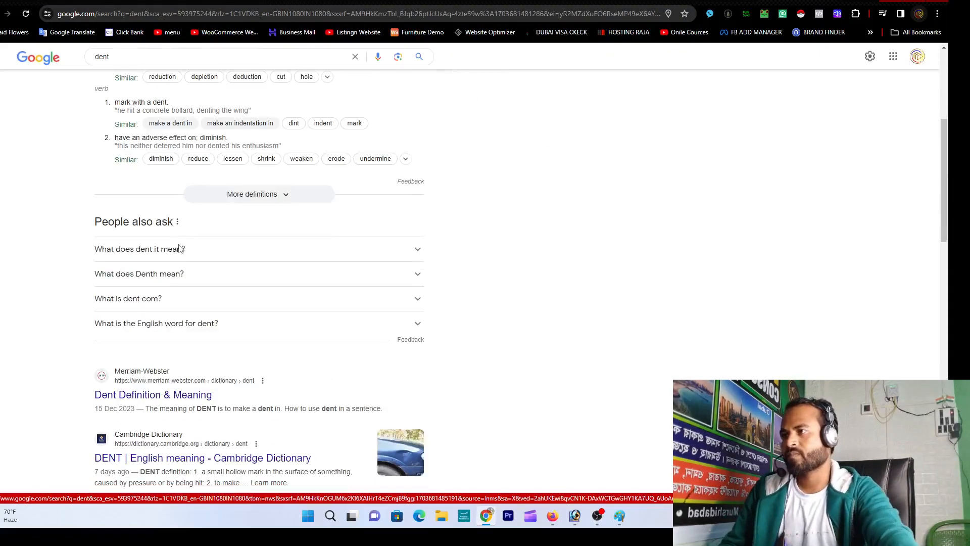
pyautogui.scroll(5, 174, 177)
pyautogui.click(153, 102)
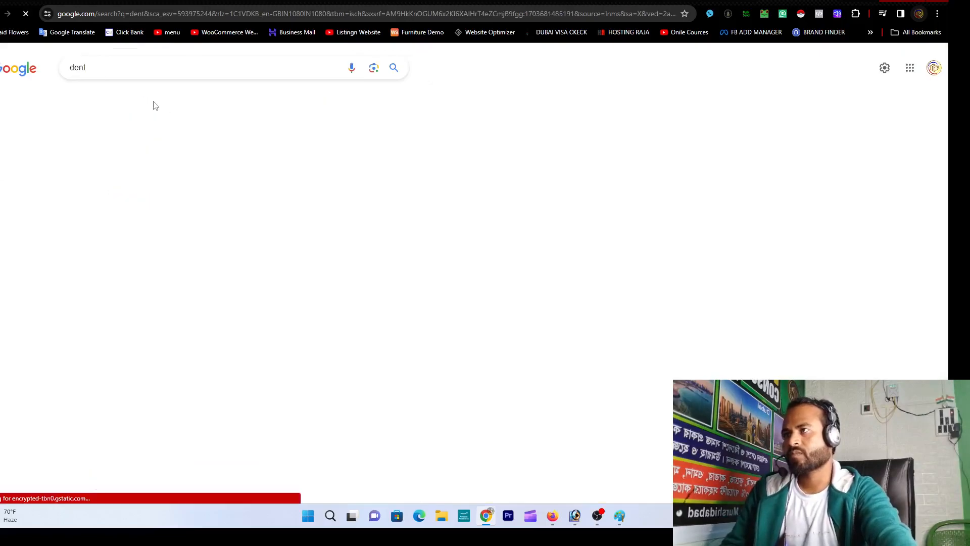
pyautogui.click(127, 64)
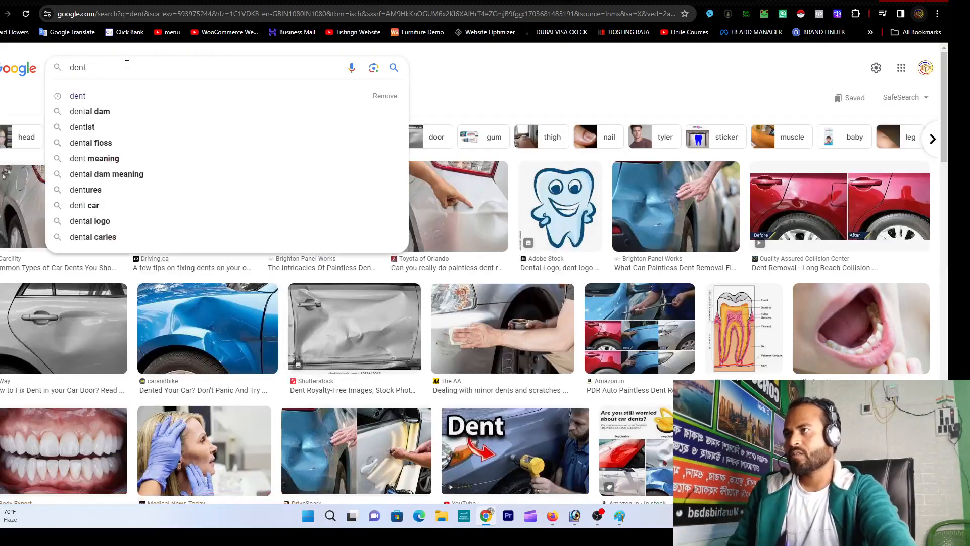
pyautogui.click(123, 129)
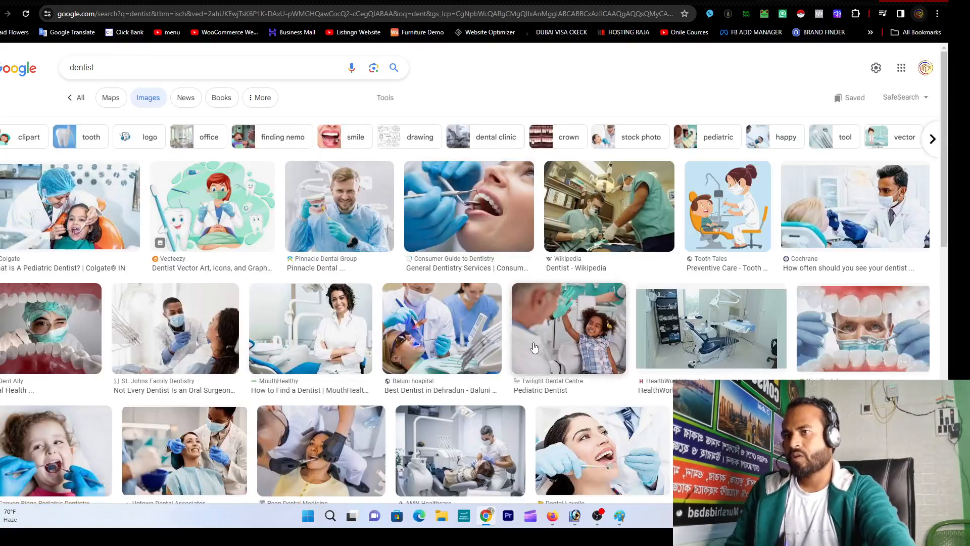
# Step: Save the Canyon Ridge Pediatric Dentistry photo into the Downloads folder
pyautogui.click(494, 212)
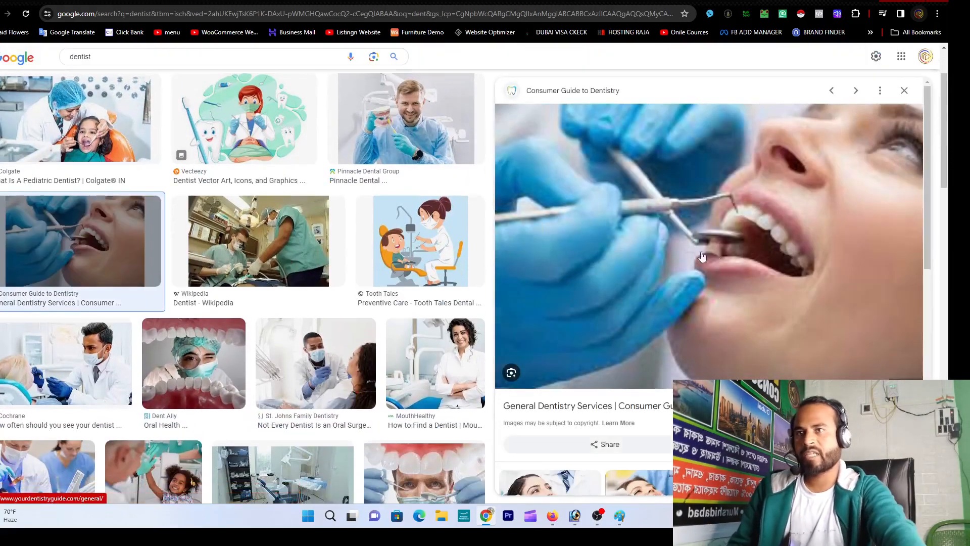
pyautogui.rightClick(728, 231)
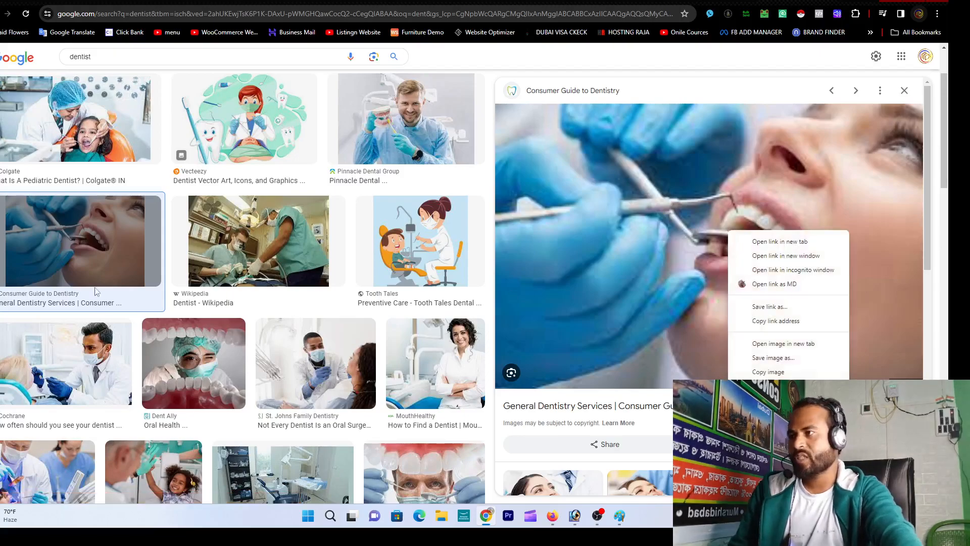
pyautogui.click(1, 13)
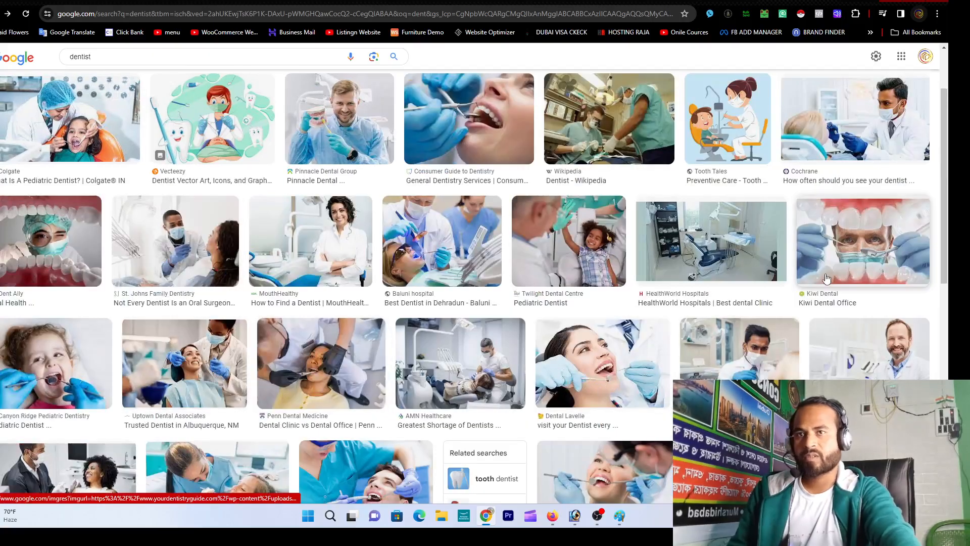
pyautogui.scroll(-5, 544, 431)
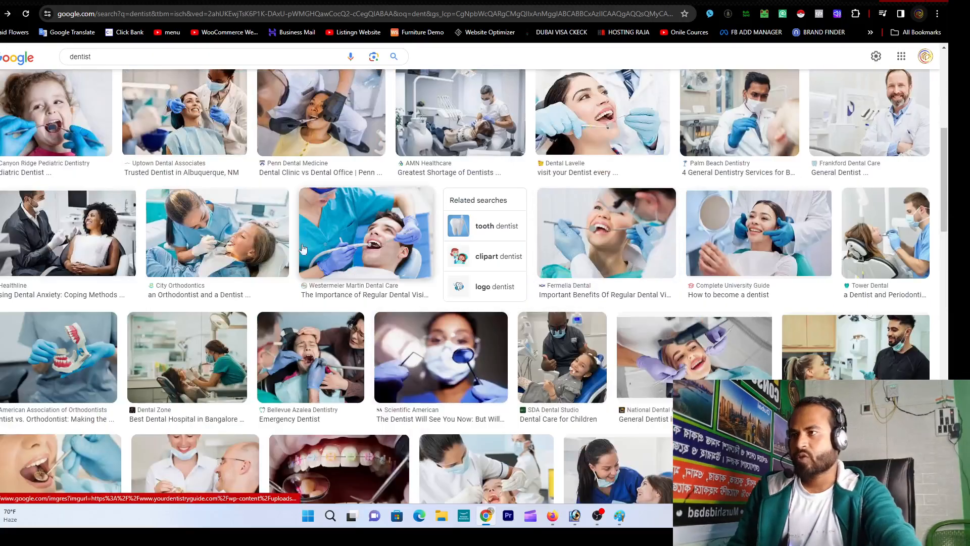
pyautogui.click(58, 116)
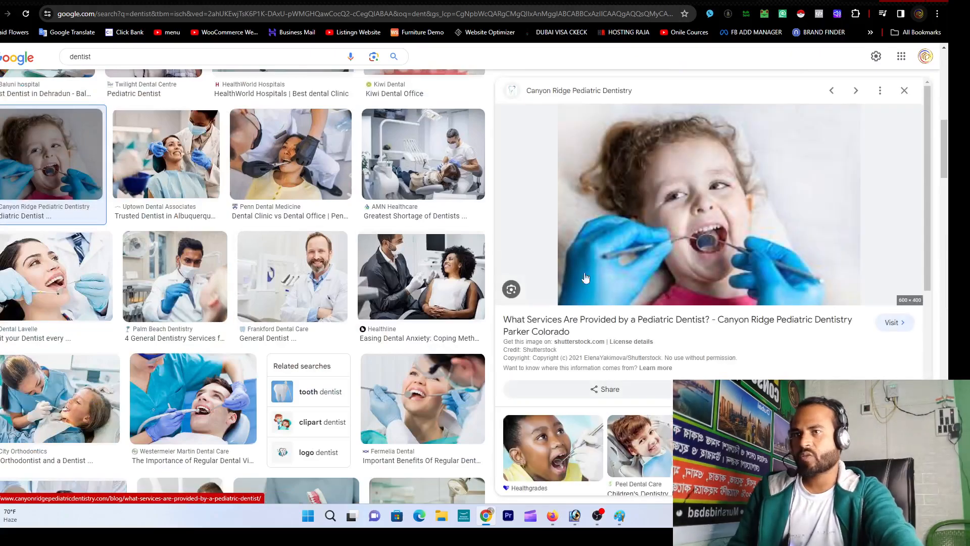
pyautogui.rightClick(690, 204)
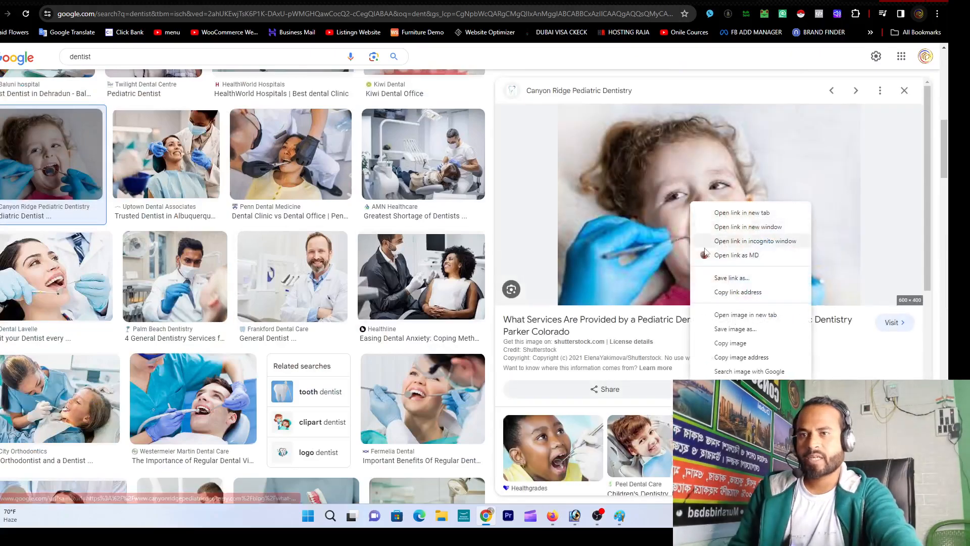
pyautogui.click(735, 328)
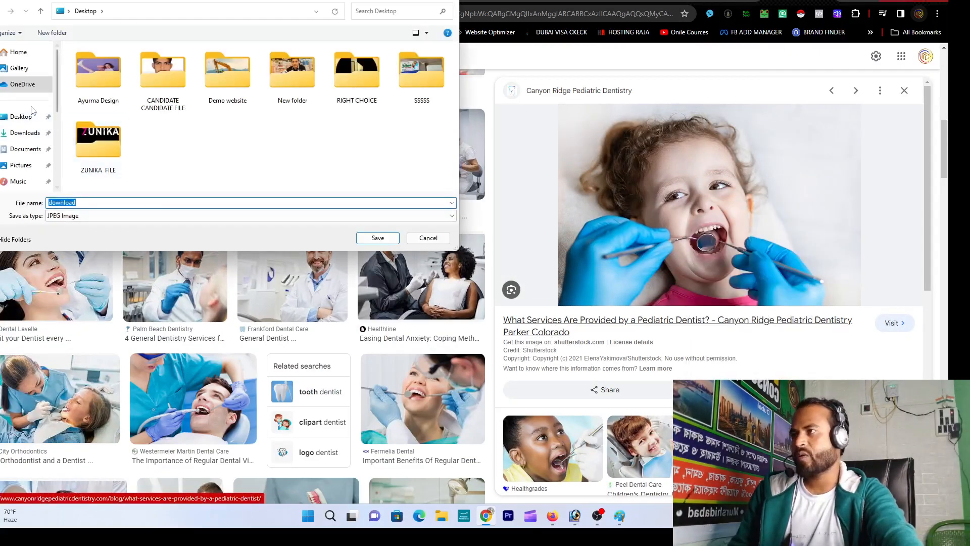
pyautogui.click(25, 132)
pyautogui.click(378, 237)
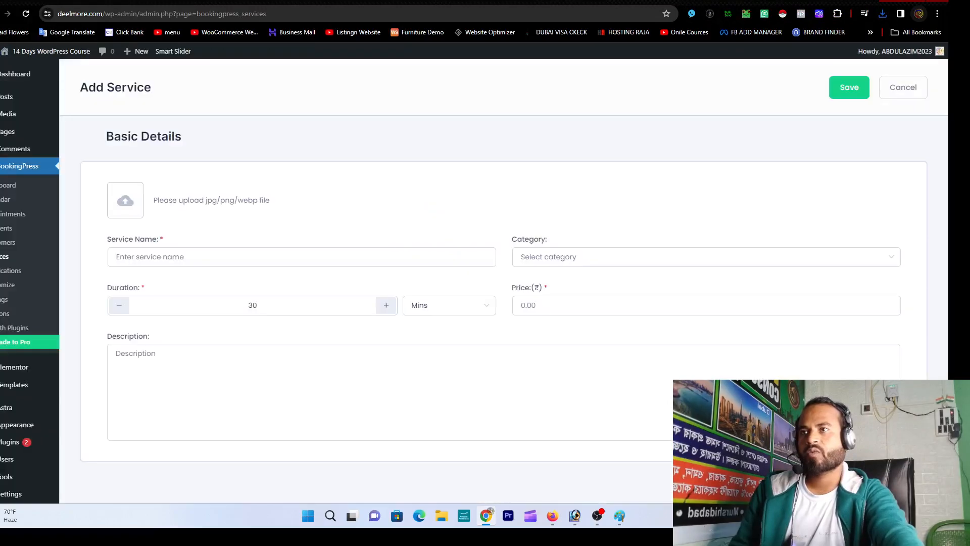
# Step: Upload the downloaded dentist photo, name the service Dentist, and set category Health
pyautogui.click(140, 201)
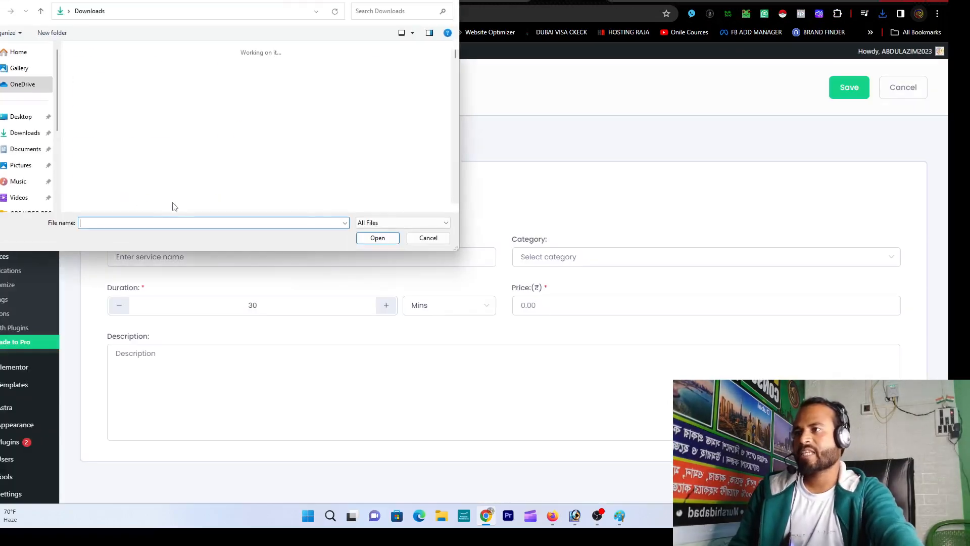
pyautogui.doubleClick(96, 88)
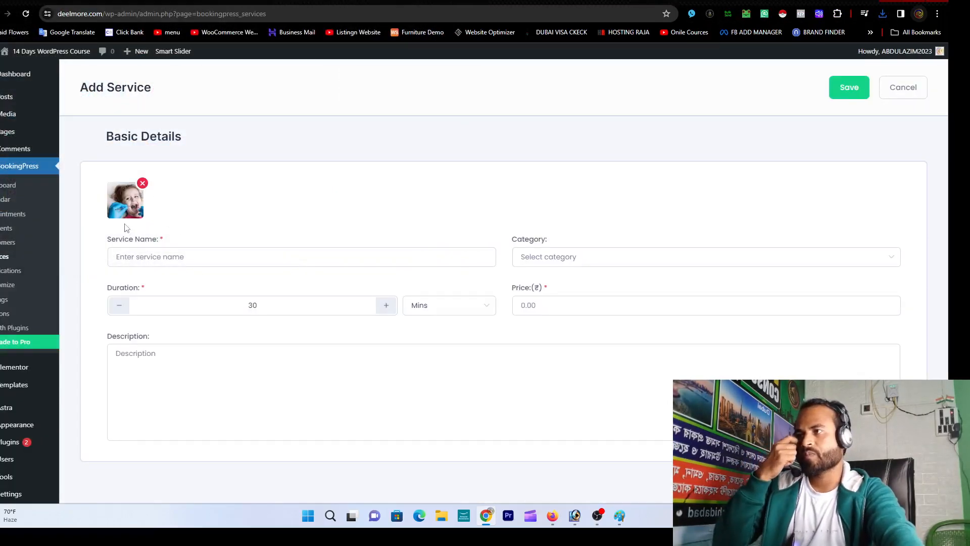
pyautogui.click(179, 259)
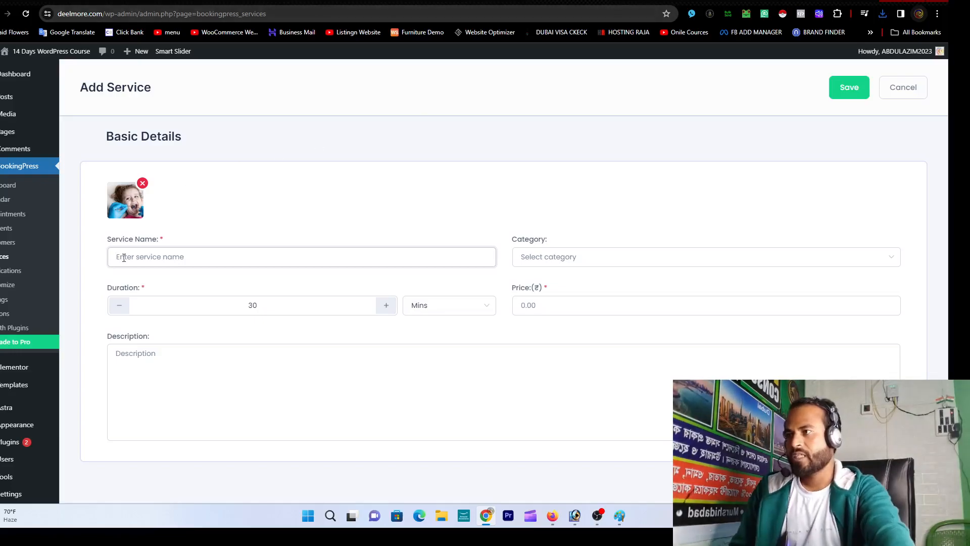
pyautogui.write('De')
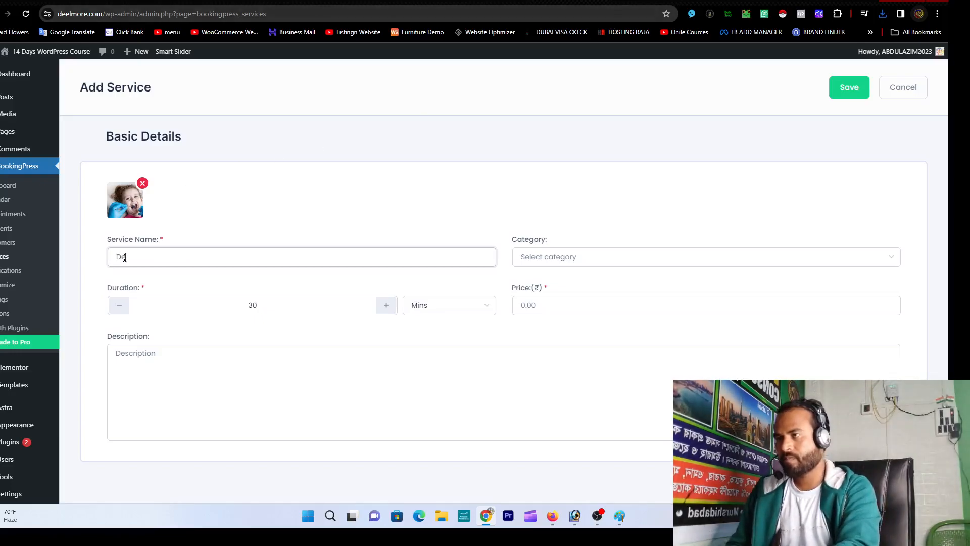
pyautogui.write('ntist')
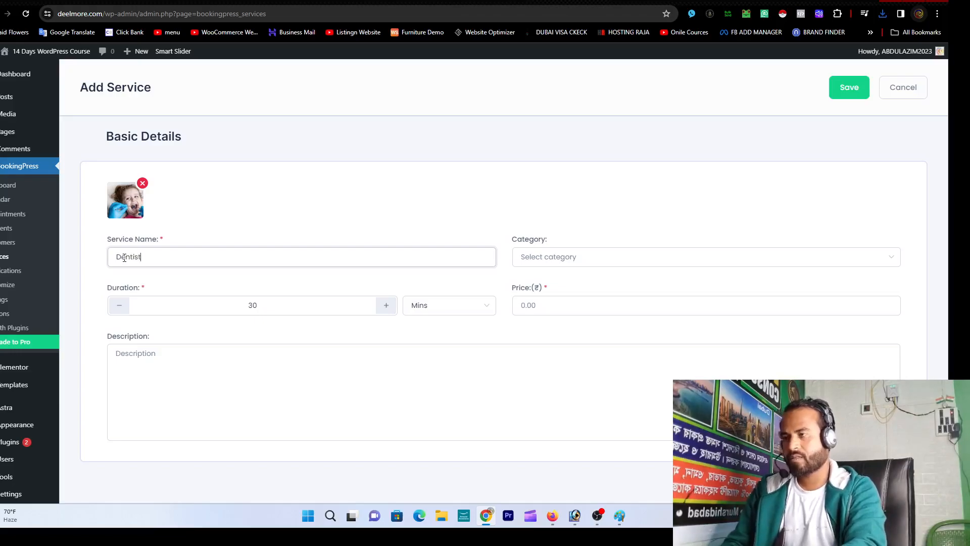
pyautogui.press('Tab')
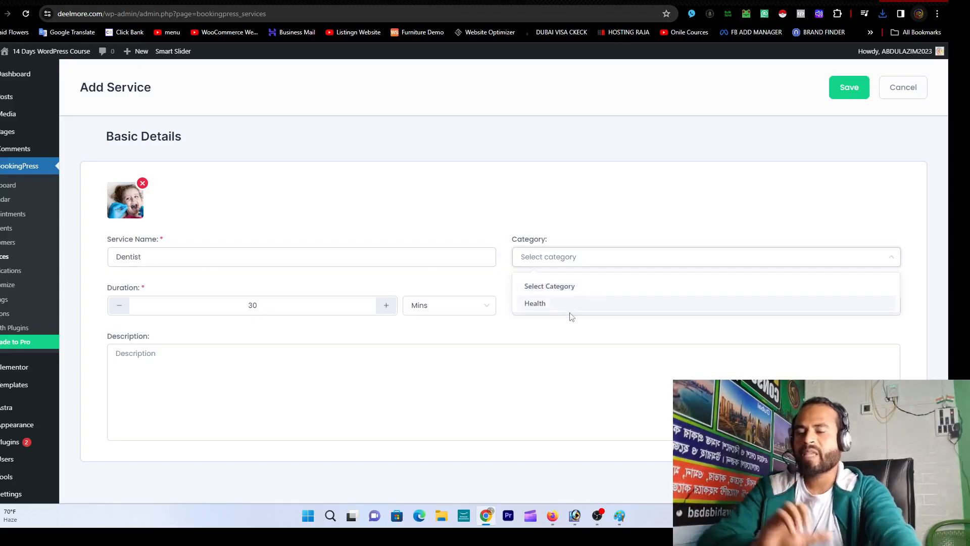
pyautogui.click(568, 303)
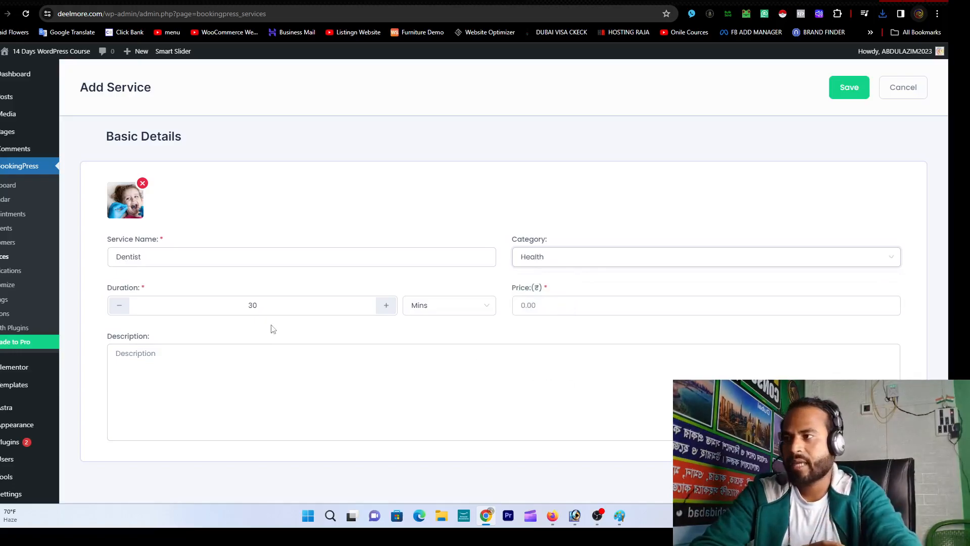
# Step: Set the duration to 2 Hours and price to 599, then save the service
pyautogui.doubleClick(295, 306)
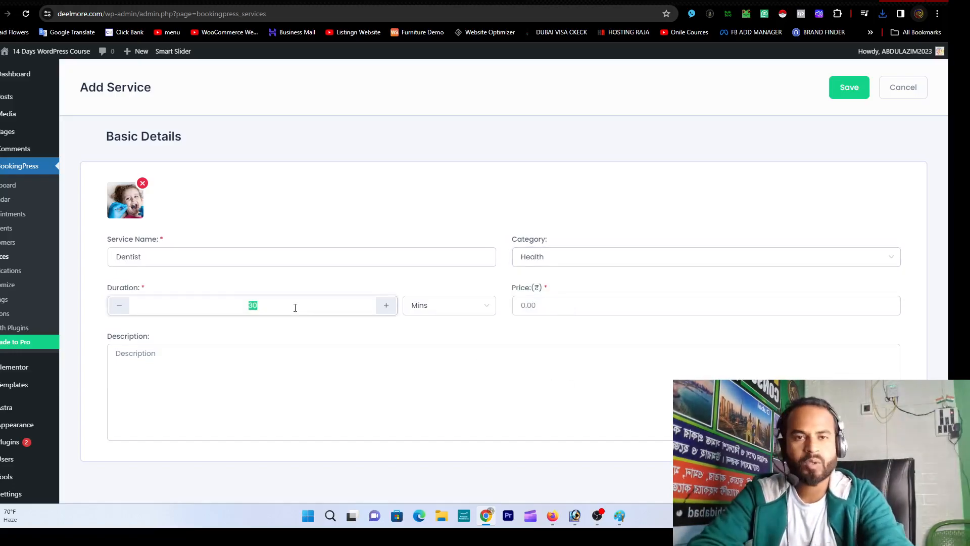
pyautogui.write('1')
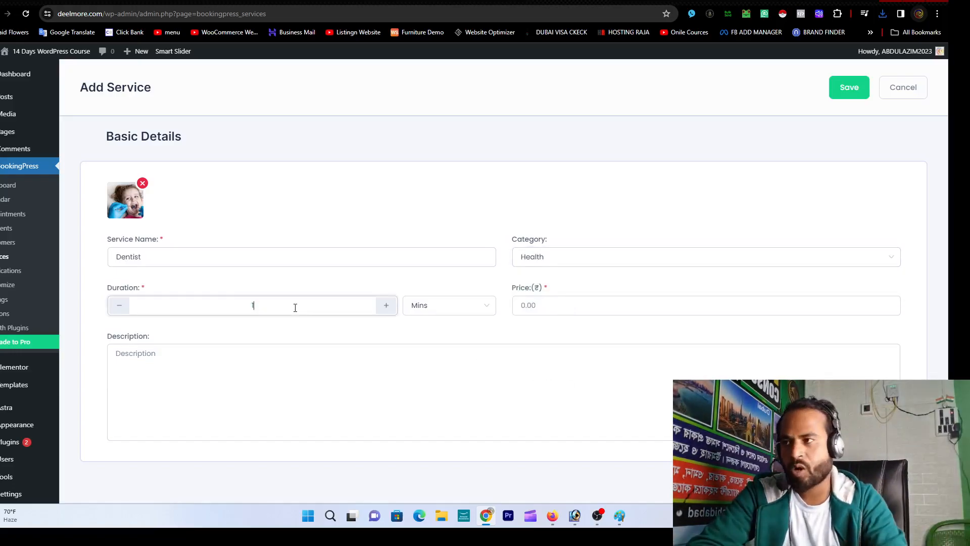
pyautogui.write('2')
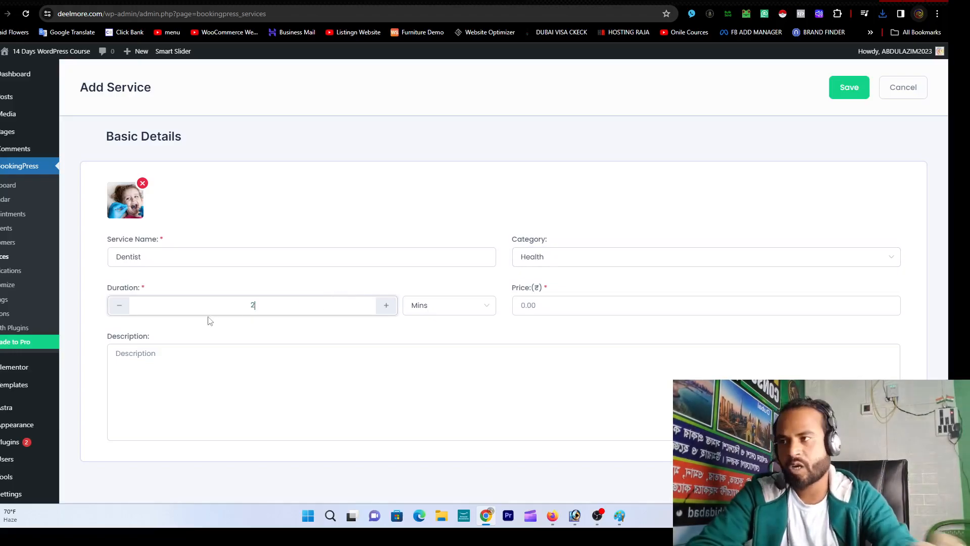
pyautogui.click(449, 315)
pyautogui.click(443, 356)
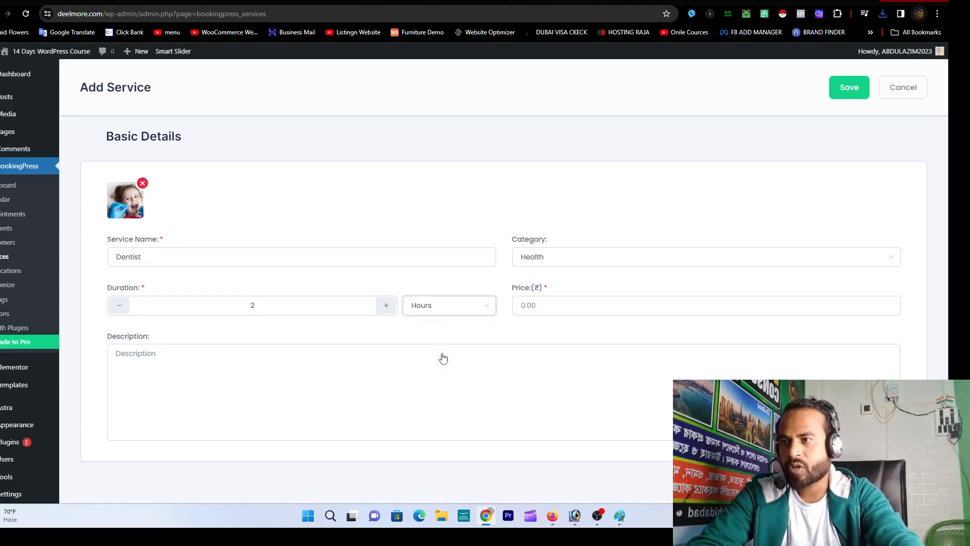
pyautogui.click(561, 306)
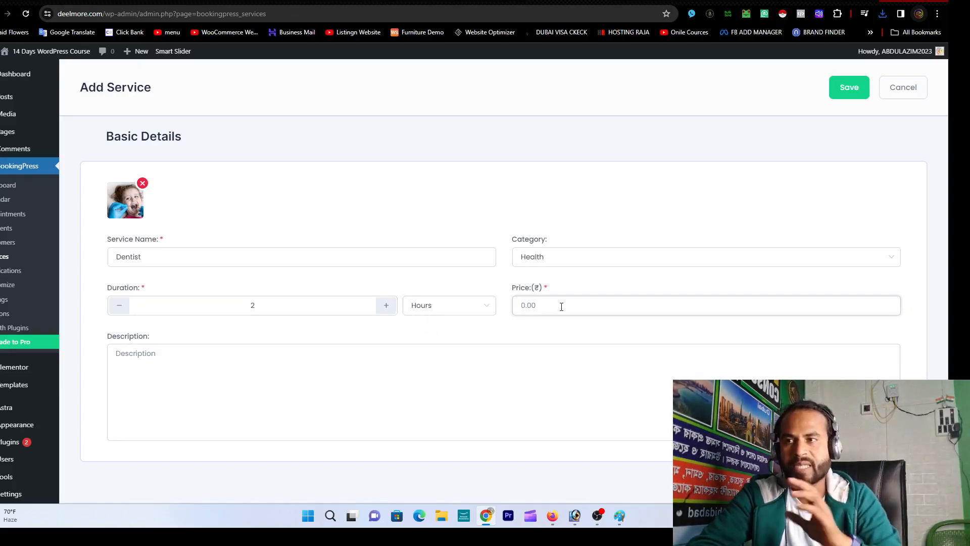
pyautogui.write('00')
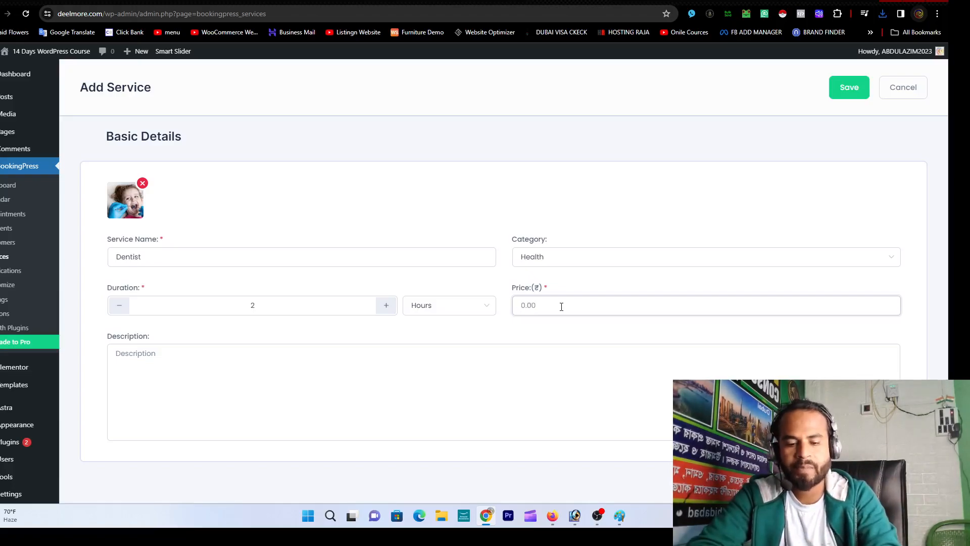
pyautogui.click(540, 357)
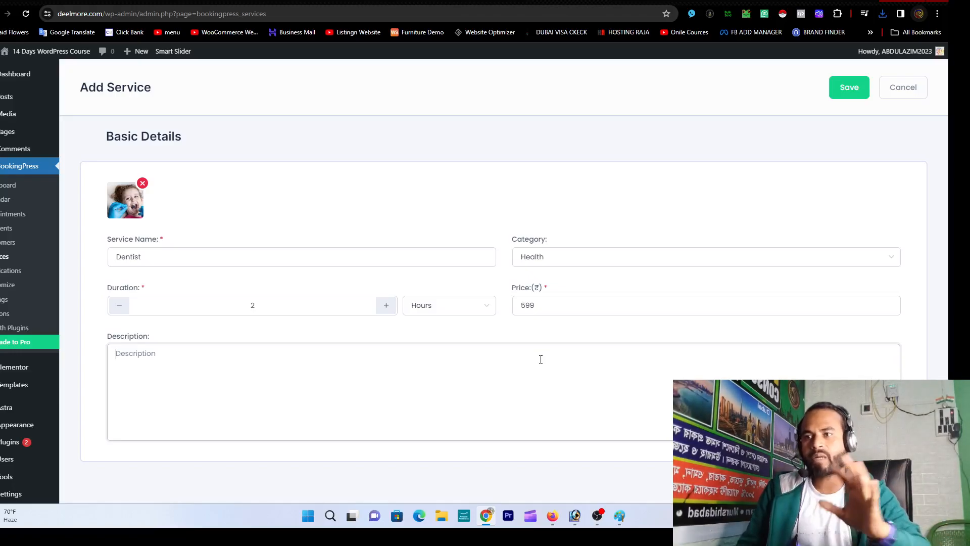
pyautogui.click(849, 88)
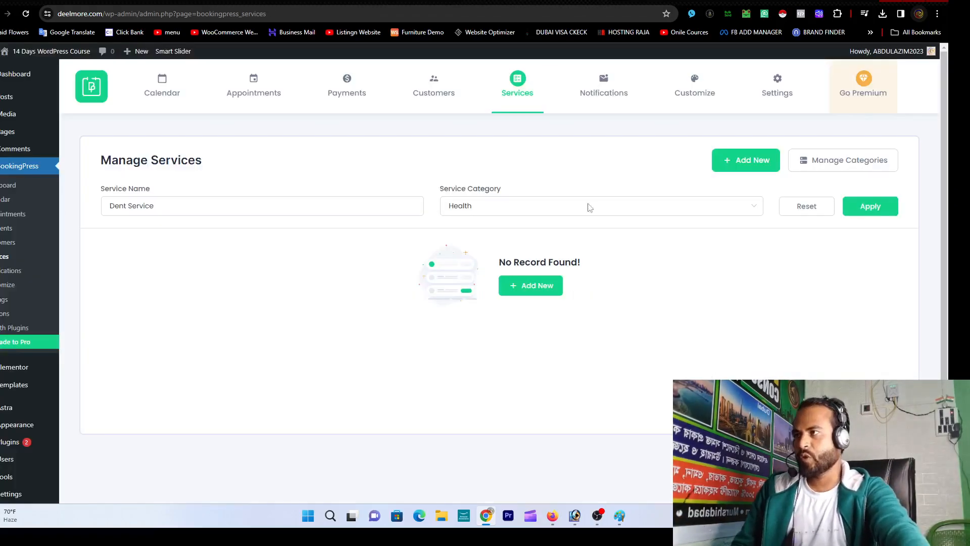
# Step: From All Pages, view the live Book an Appointment page
pyautogui.moveTo(10, 132)
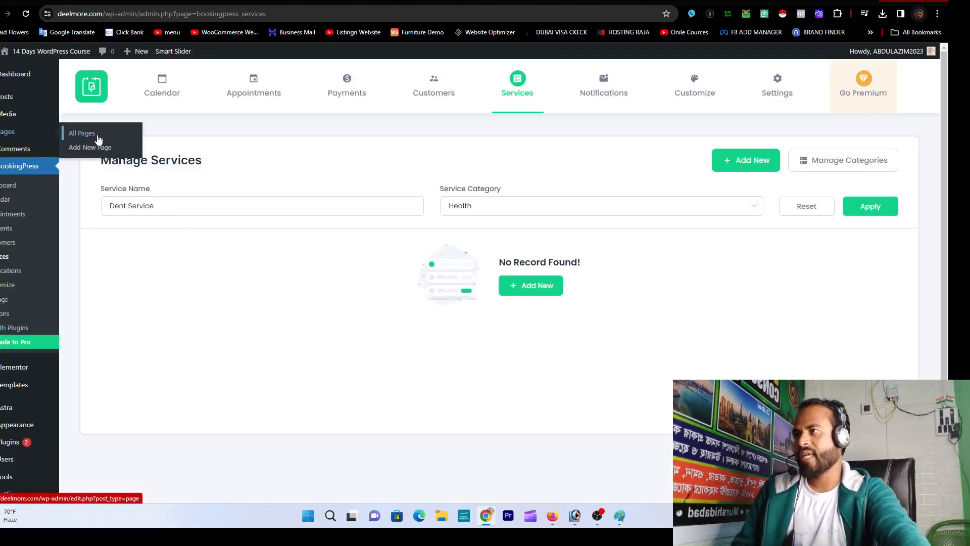
pyautogui.click(96, 137)
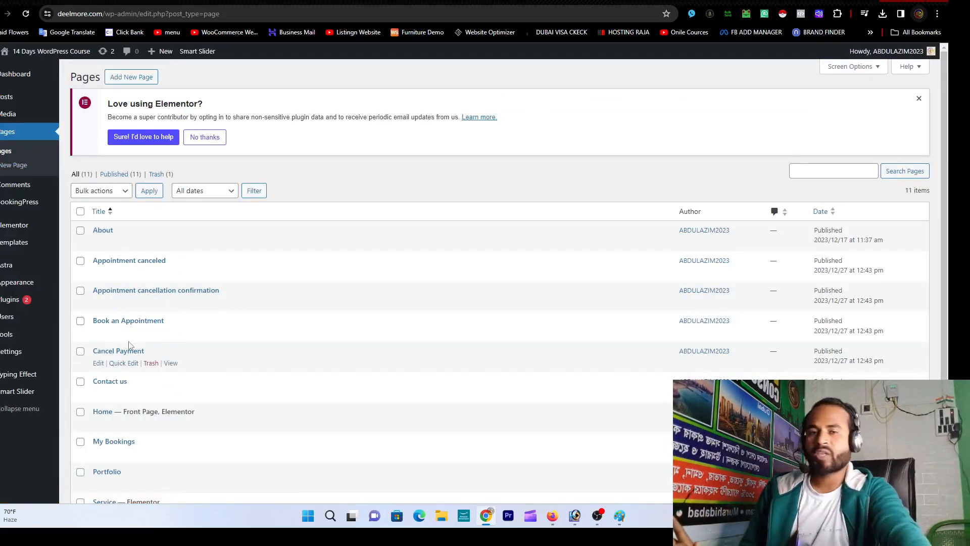
pyautogui.click(170, 333)
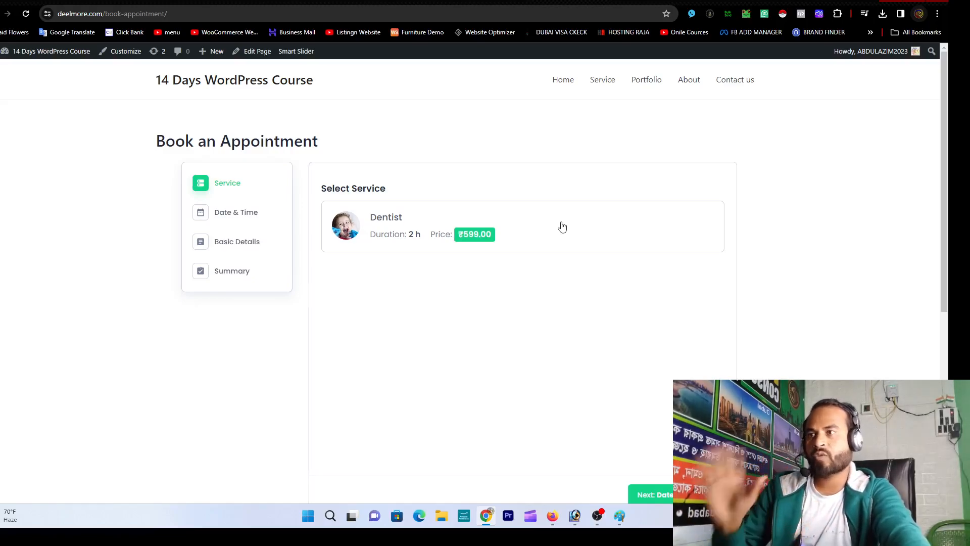
# Step: Choose the Dentist service on 30 December 2023 at the 4:00–6:00 pm slot
pyautogui.click(542, 228)
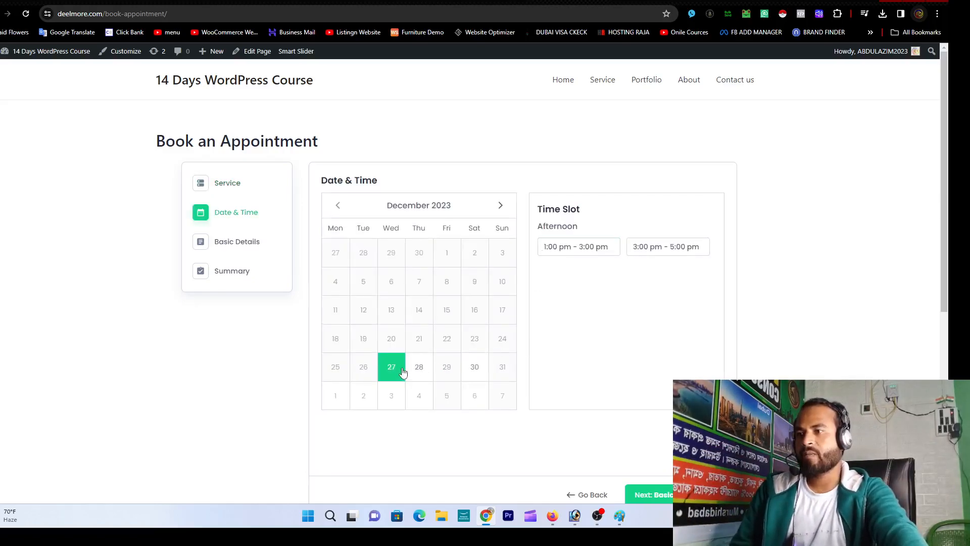
pyautogui.click(475, 372)
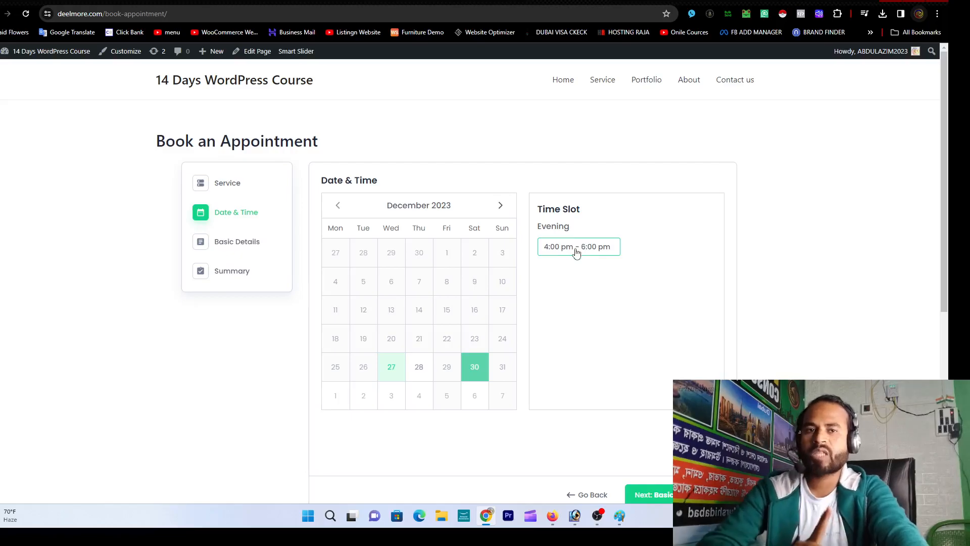
pyautogui.click(577, 248)
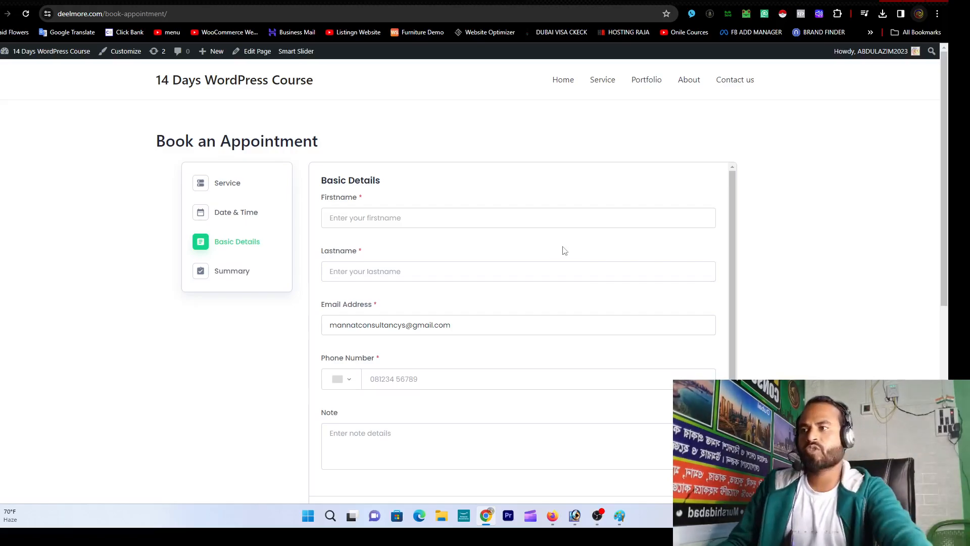
pyautogui.click(507, 224)
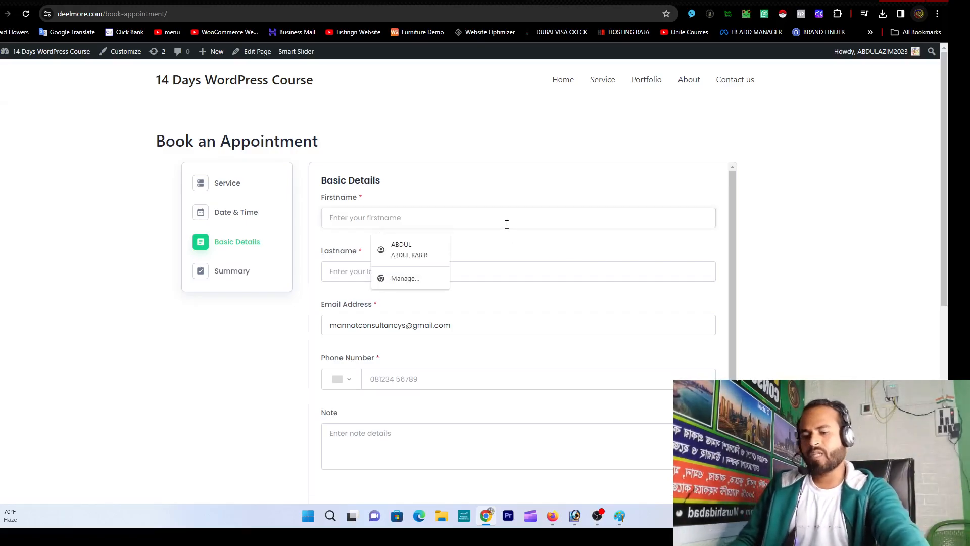
# Step: Enter the customer's first name, last name and e-mail address from the saved suggestion
pyautogui.write('ABDU')
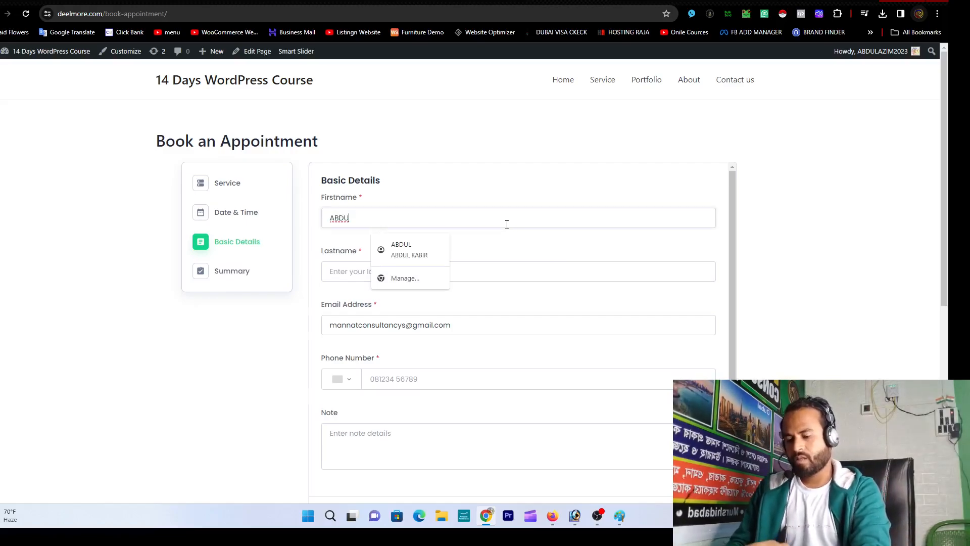
pyautogui.press('BackSpace')
pyautogui.press('BackSpace')
pyautogui.press('BackSpace')
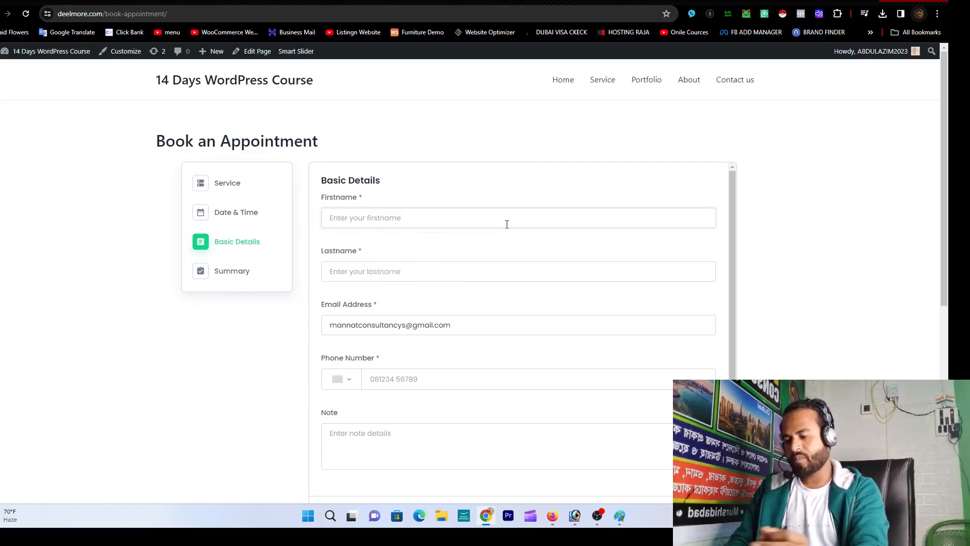
pyautogui.press('Tab')
pyautogui.press('Tab')
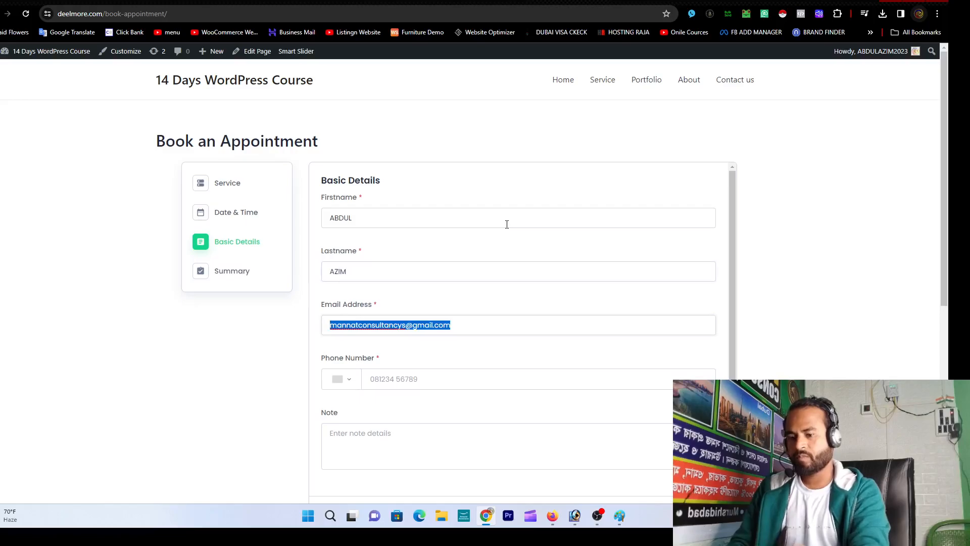
pyautogui.press('BackSpace')
pyautogui.write('hello')
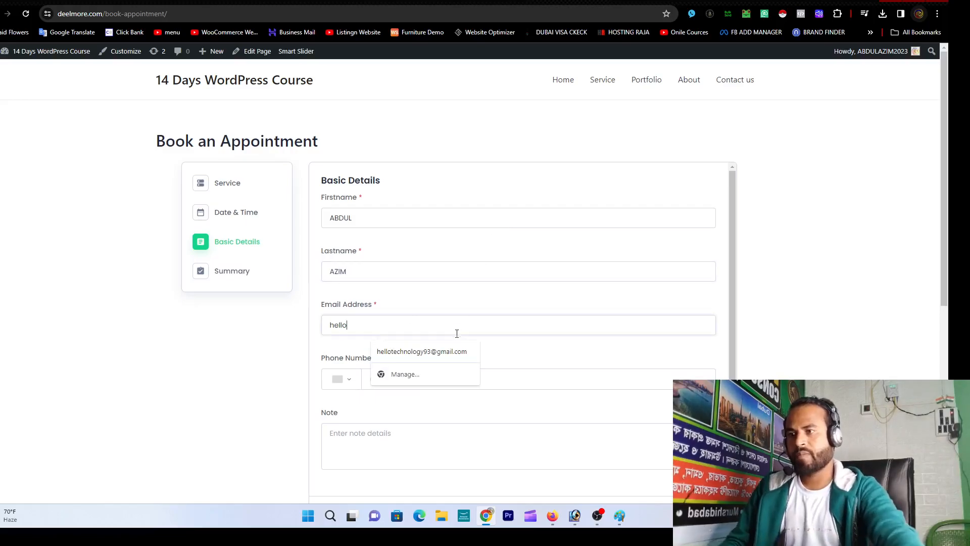
pyautogui.click(448, 353)
# Step: Add the customer's phone number and the note 'Please approved my Appointment', then continue to Summary
pyautogui.click(447, 374)
pyautogui.press('Tab')
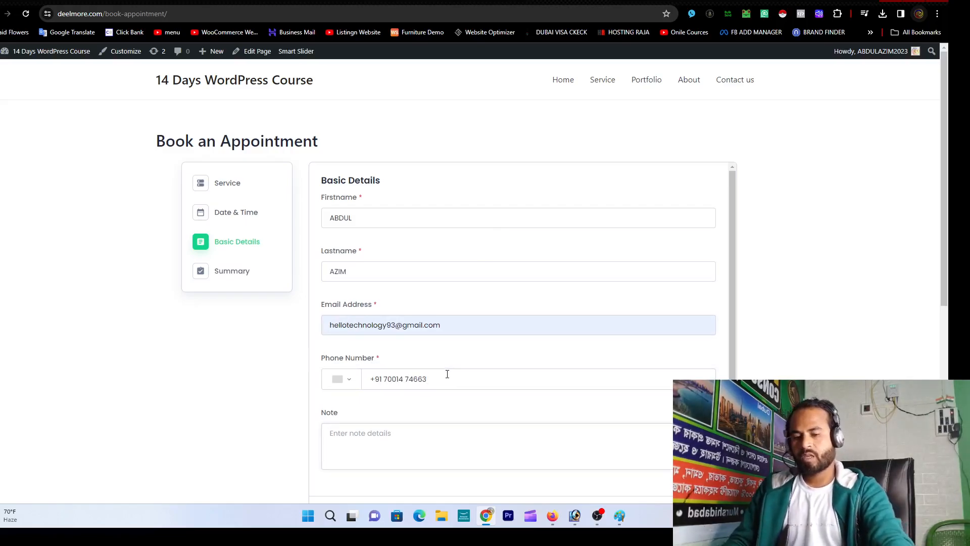
pyautogui.write('Please appro')
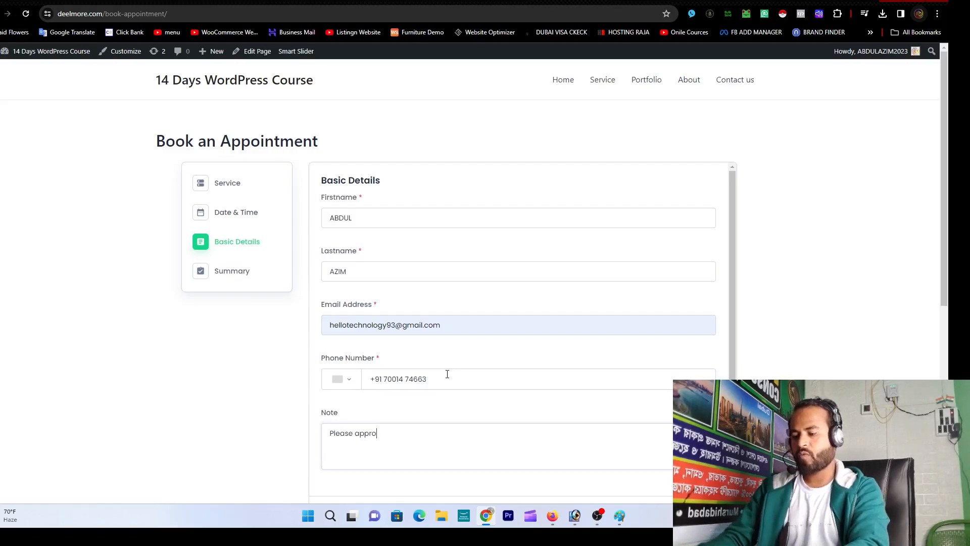
pyautogui.write('ved my ')
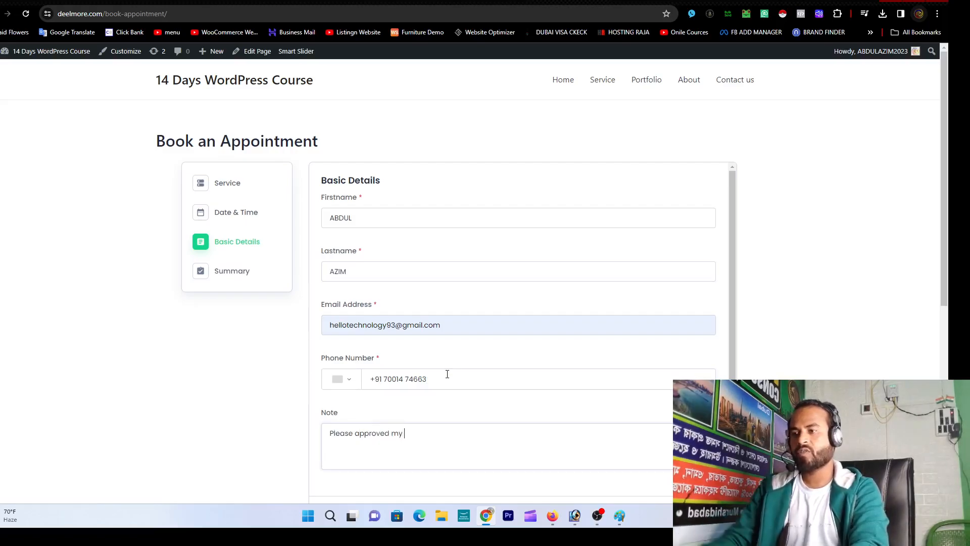
pyautogui.write('Appointm')
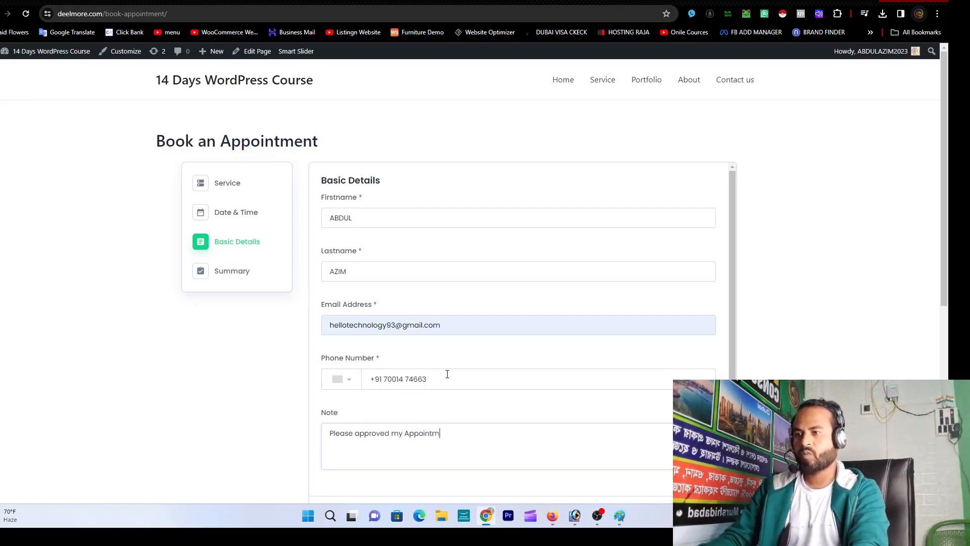
pyautogui.write('rnent')
pyautogui.scroll(-1, 467, 372)
pyautogui.scroll(-4, 506, 376)
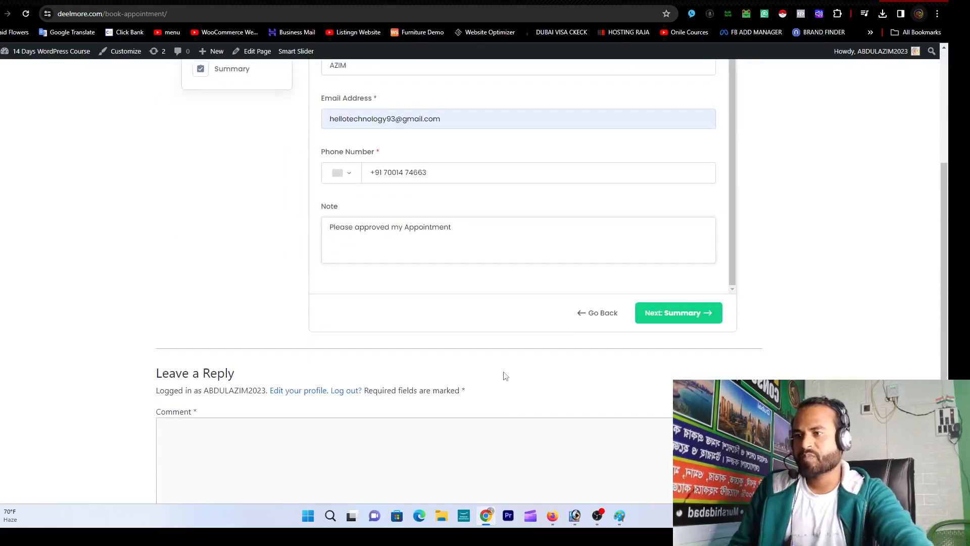
pyautogui.click(668, 316)
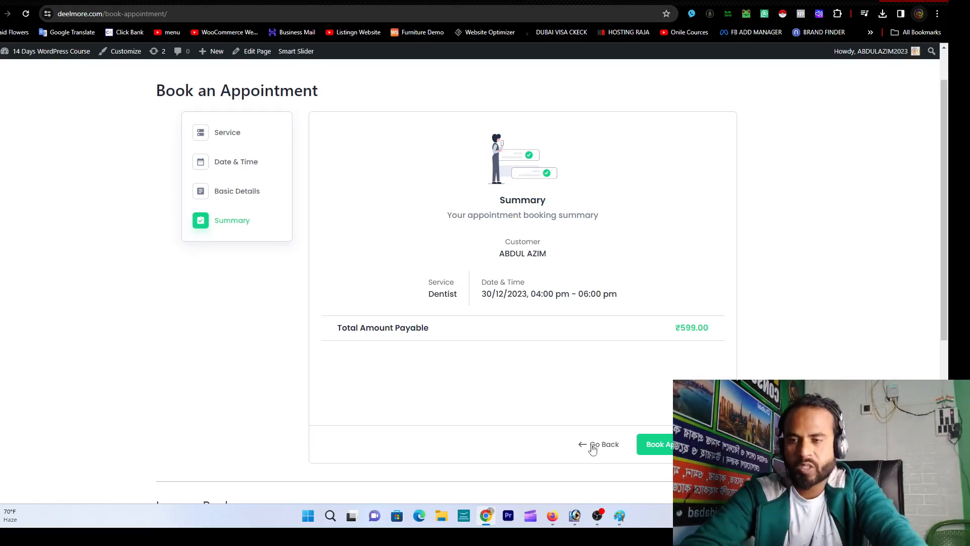
# Step: Book the Dentist appointment and confirm Booking ID #1 on the Thank you page
pyautogui.click(669, 450)
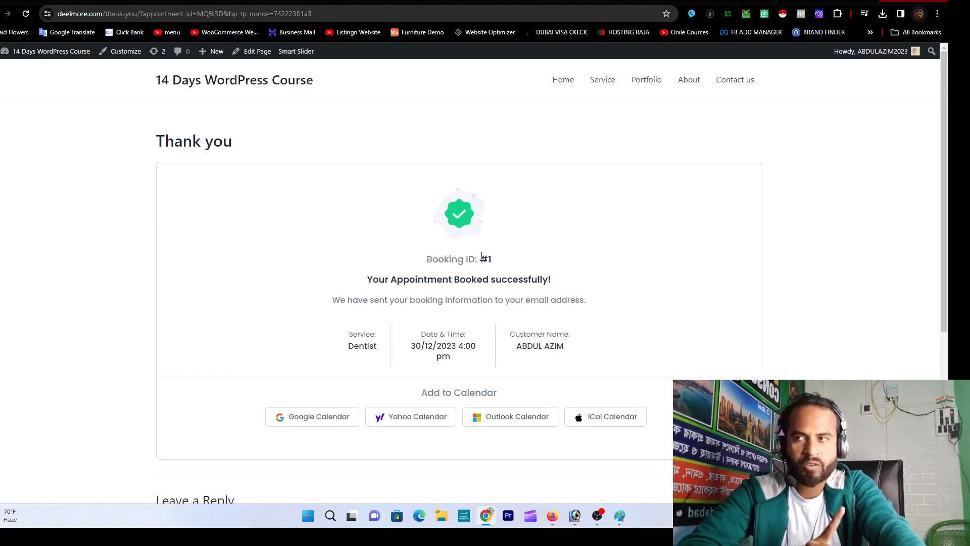
pyautogui.moveTo(424, 266); pyautogui.dragTo(548, 264)
pyautogui.click(550, 264)
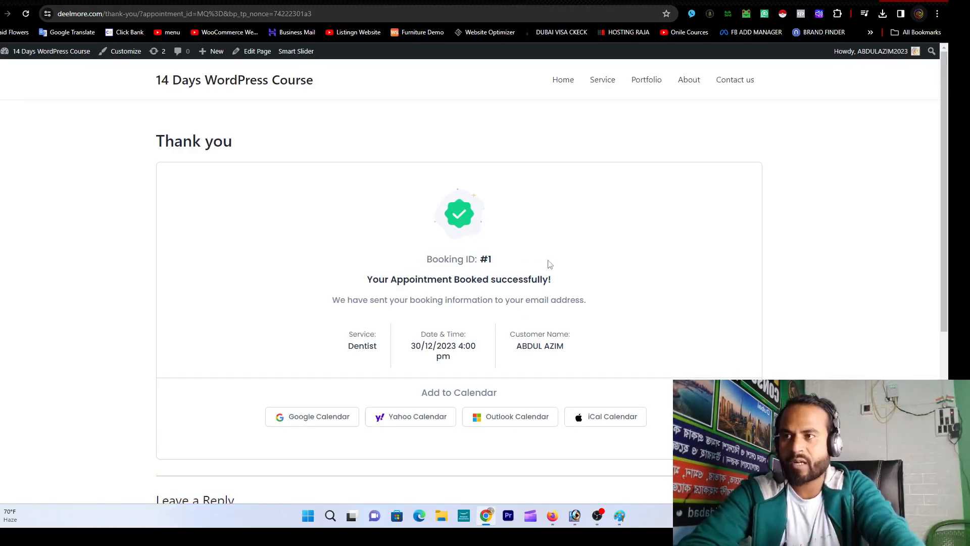
pyautogui.moveTo(479, 265); pyautogui.dragTo(503, 264)
pyautogui.click(504, 266)
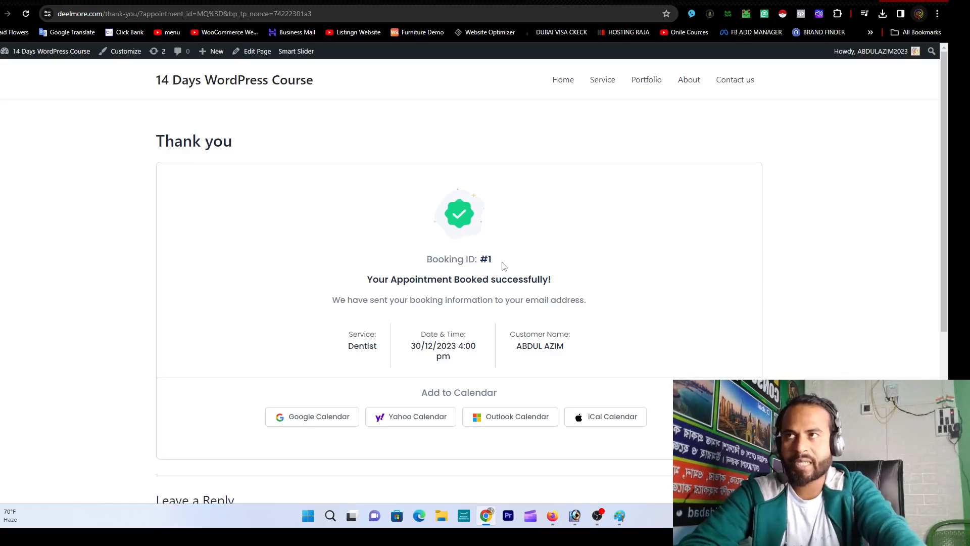
pyautogui.click(502, 1)
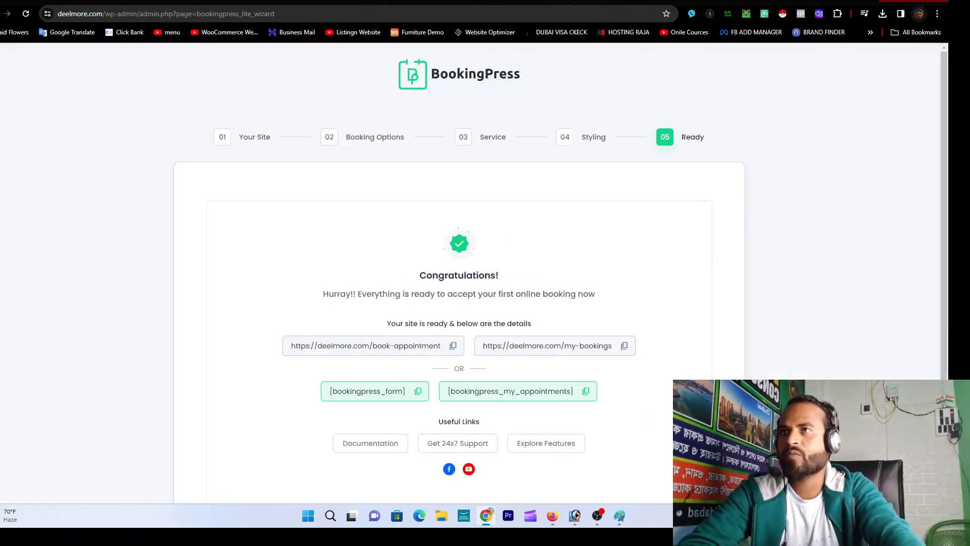
# Step: Check the BookingPress dashboard in wp-admin for one pending appointment, then start a new tab
pyautogui.click(606, 1)
pyautogui.click(1, 52)
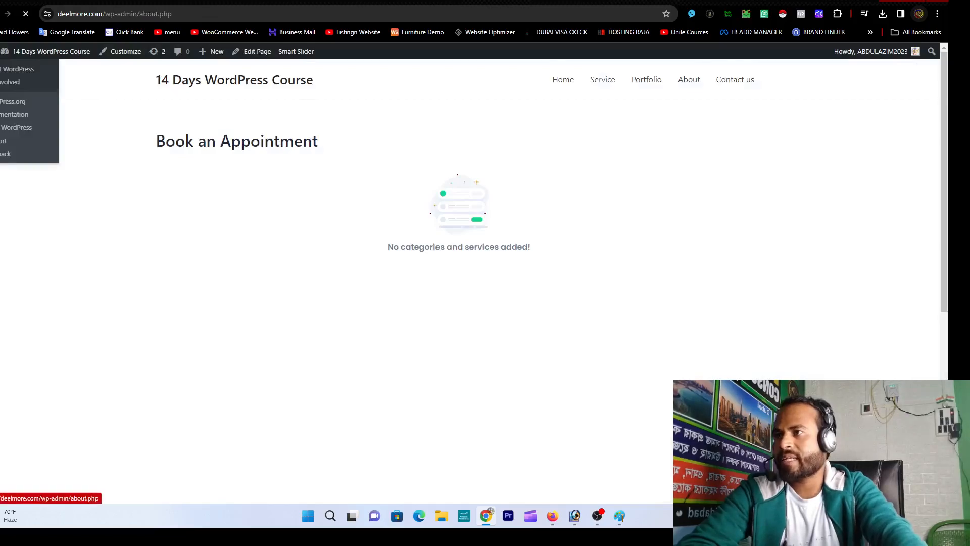
pyautogui.moveTo(17, 169)
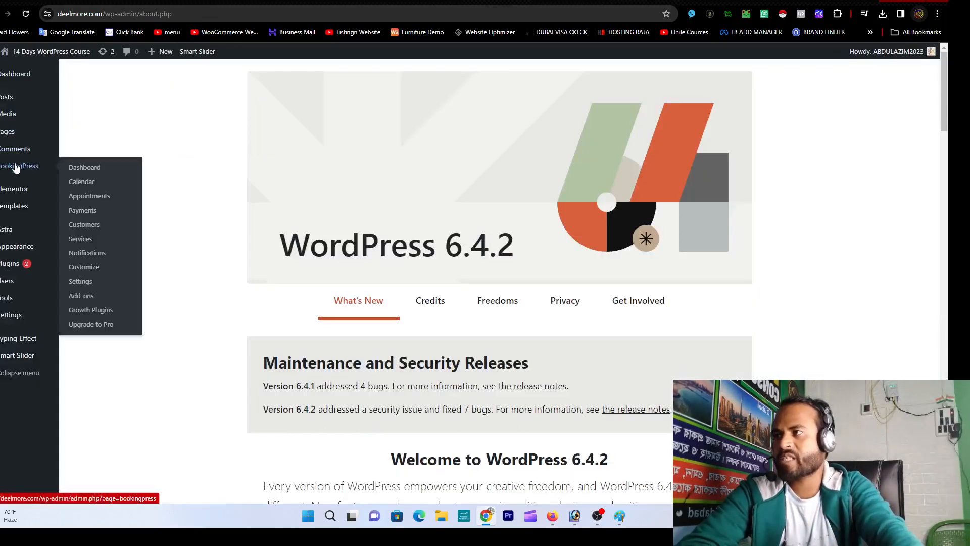
pyautogui.click(82, 168)
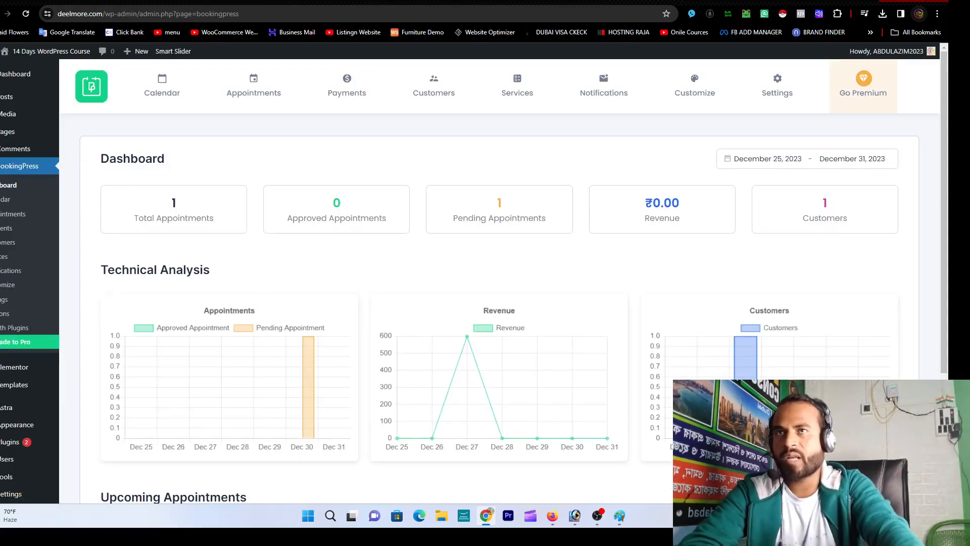
pyautogui.hotkey('ctrl', 't')
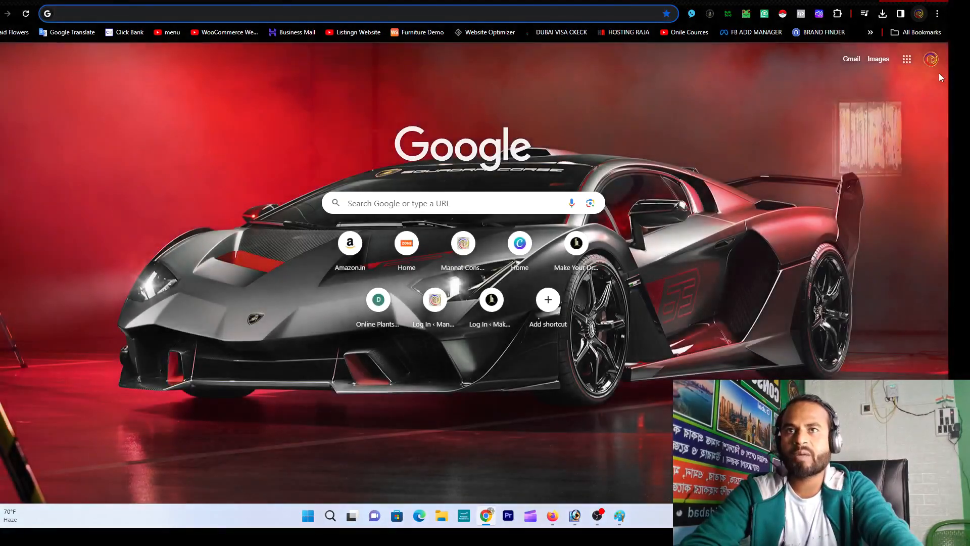
# Step: Switch to the other Google account and open its Gmail
pyautogui.click(932, 60)
pyautogui.click(828, 307)
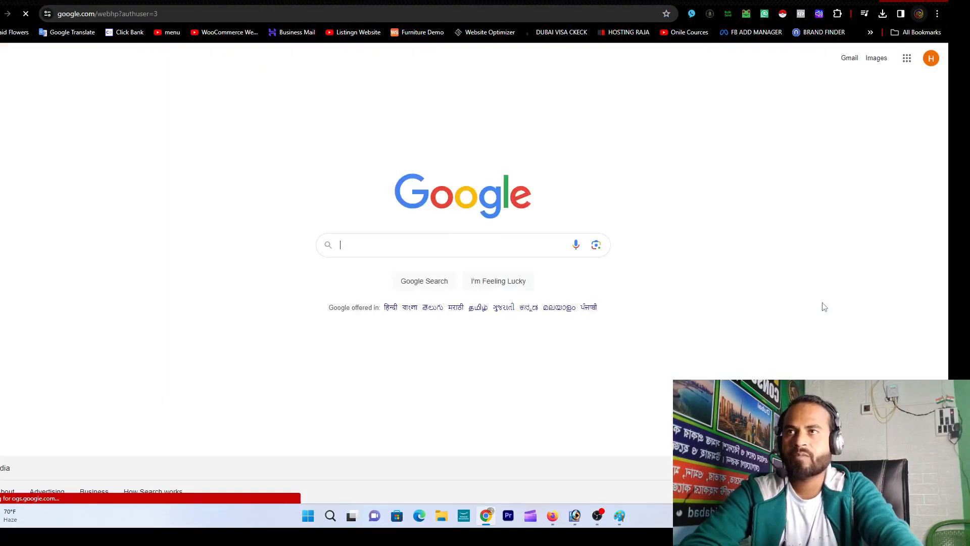
pyautogui.click(849, 58)
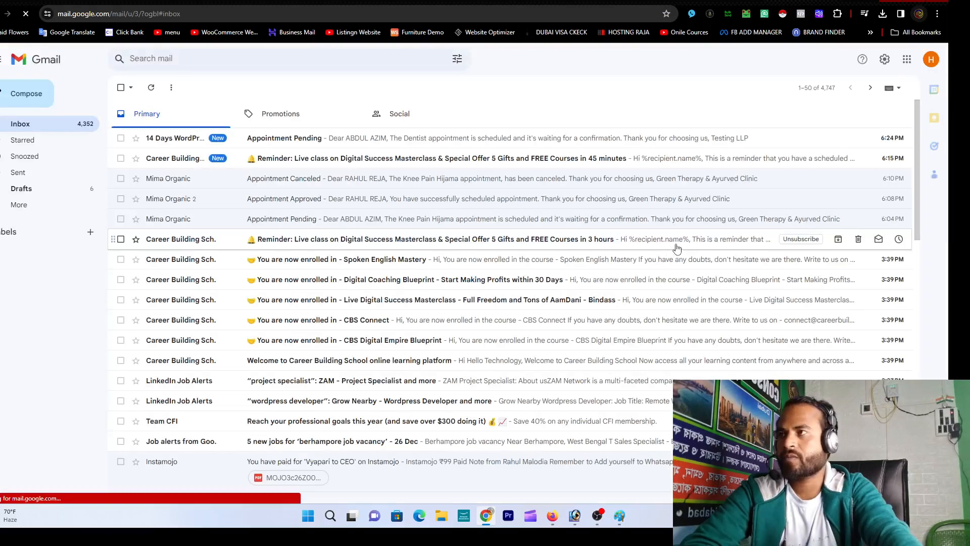
# Step: Read the Appointment Pending email for the Dentist booking, then return to WordPress
pyautogui.click(372, 141)
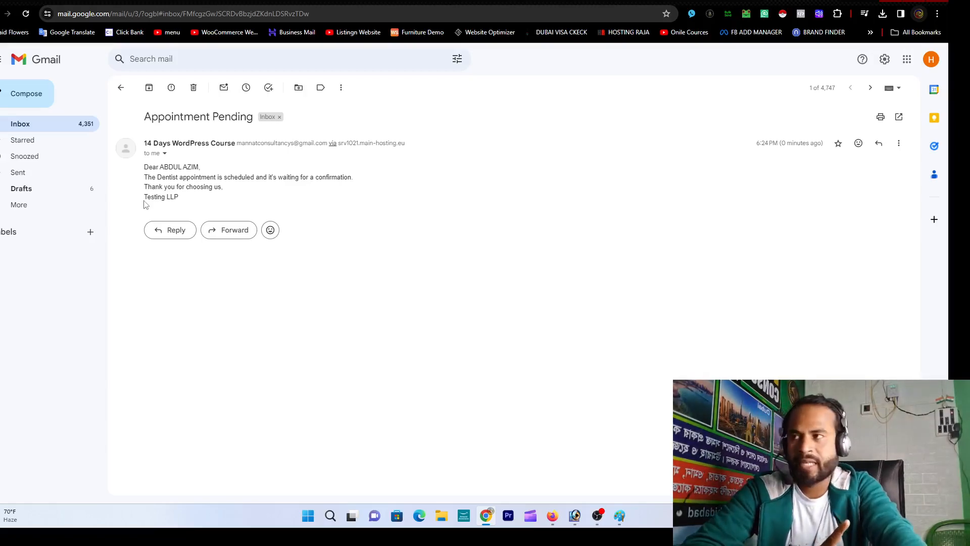
pyautogui.moveTo(145, 201); pyautogui.dragTo(180, 201)
pyautogui.click(180, 202)
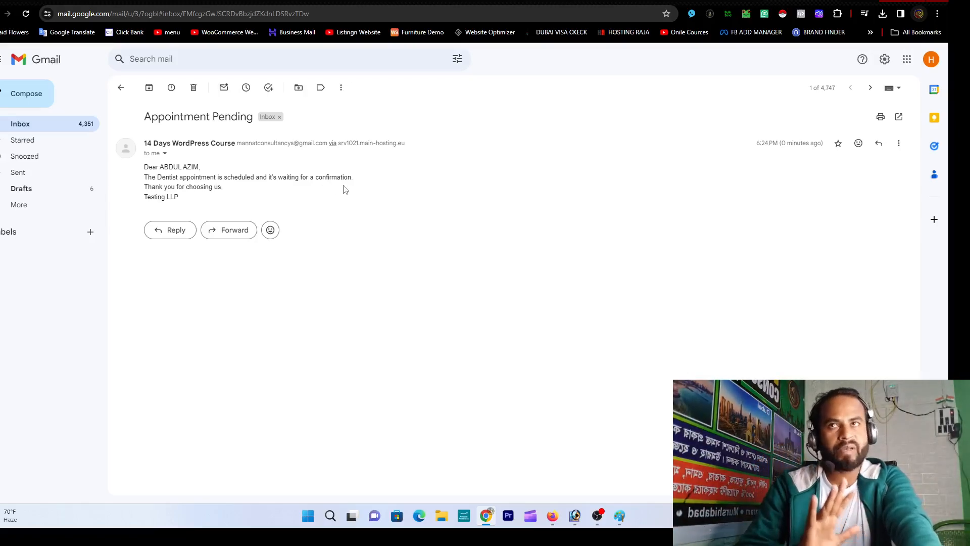
pyautogui.hotkey('ctrl', 'Tab')
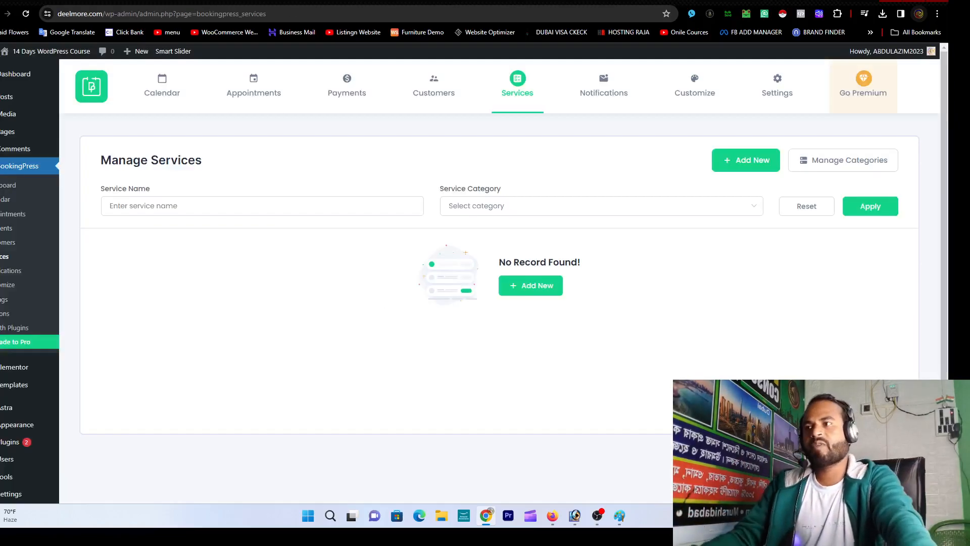
# Step: Change the Dentist appointment's status from Pending to Approved, then go to the Gmail inbox
pyautogui.hotkey('ctrl', 'Tab')
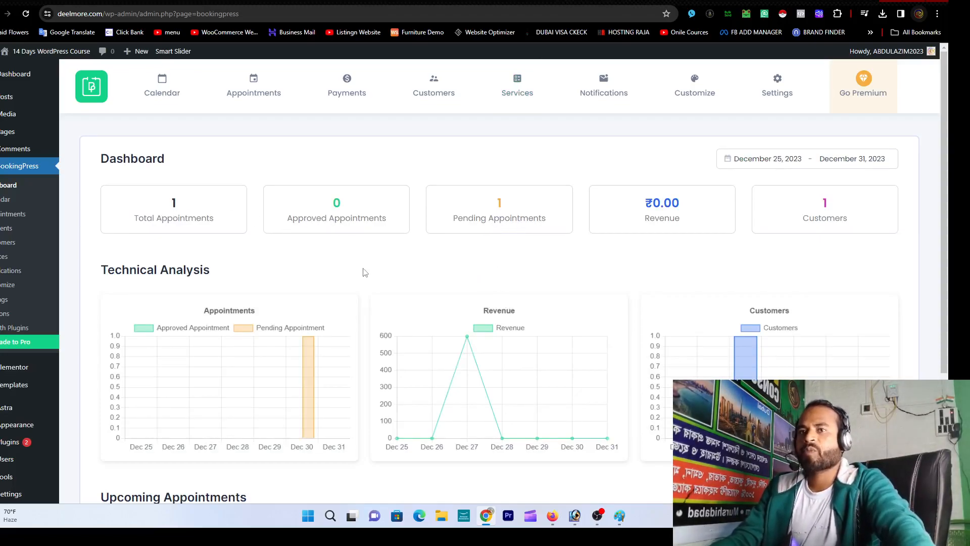
pyautogui.click(493, 211)
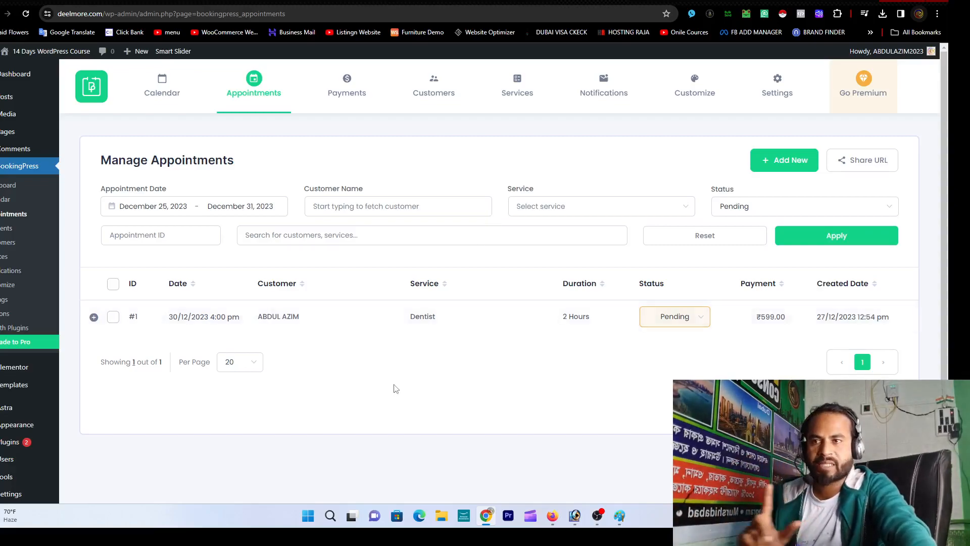
pyautogui.click(702, 320)
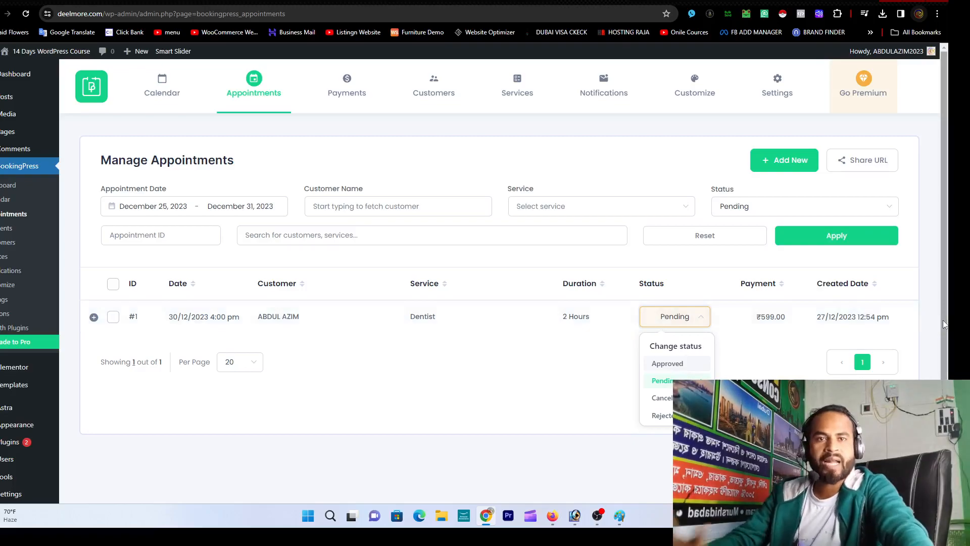
pyautogui.click(677, 367)
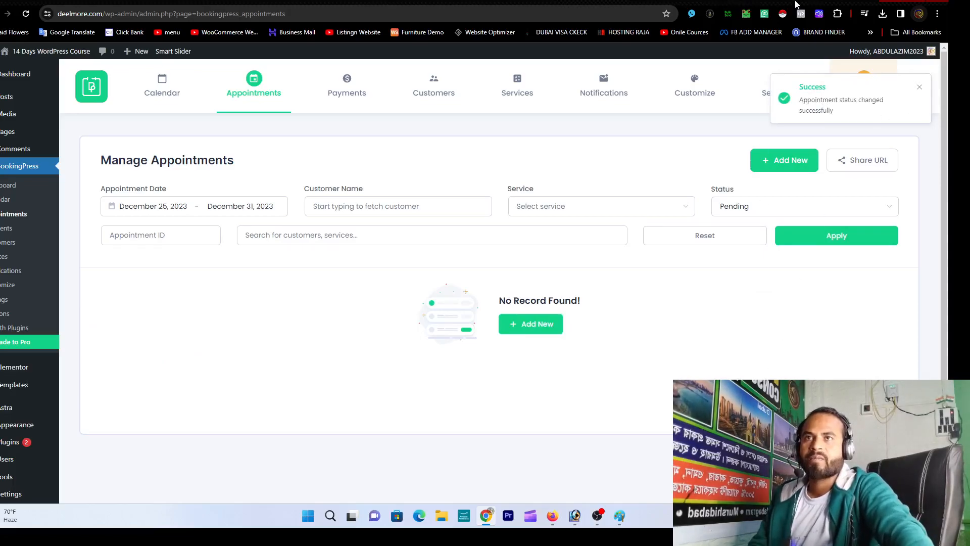
pyautogui.click(768, 1)
pyautogui.click(21, 124)
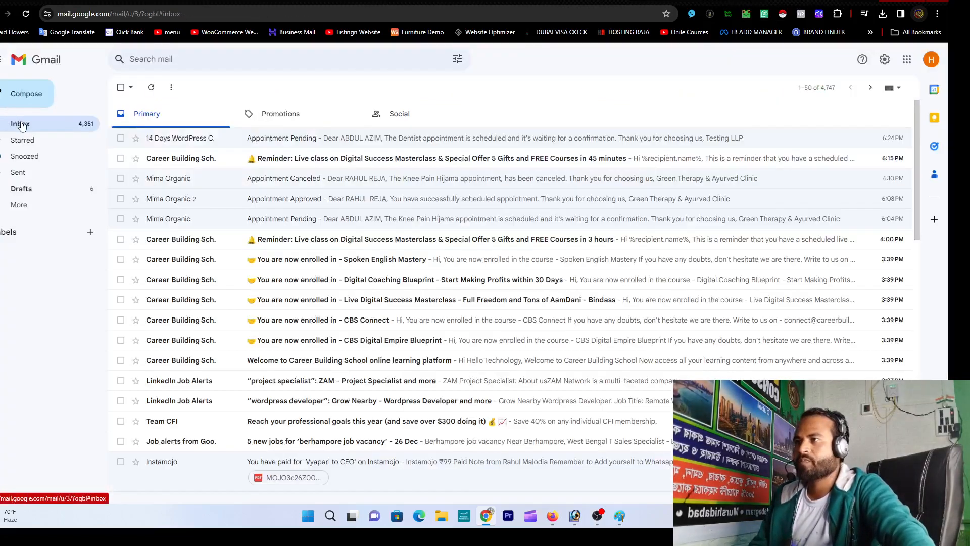
# Step: Reload Gmail twice and reopen the Appointment Pending email; no newer appointment mail has arrived
pyautogui.click(31, 16)
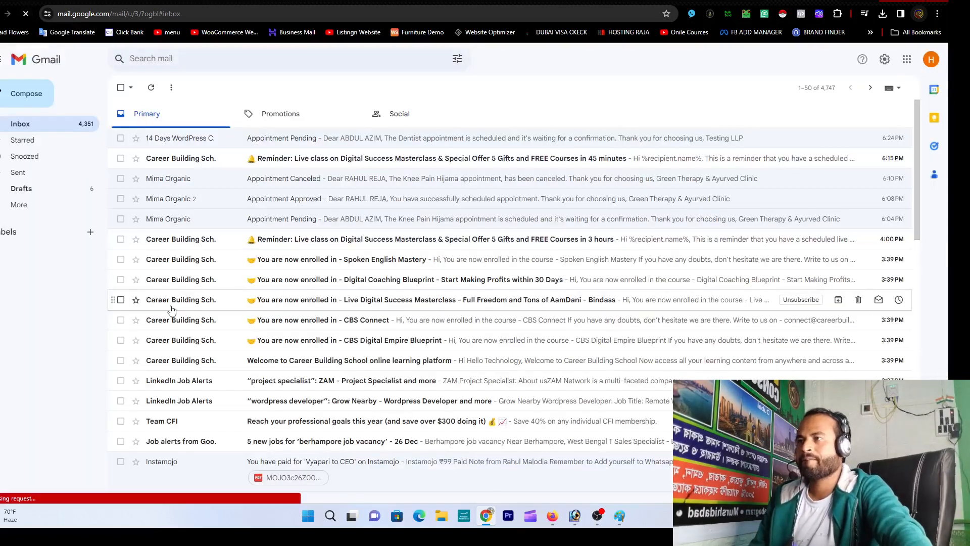
pyautogui.click(226, 145)
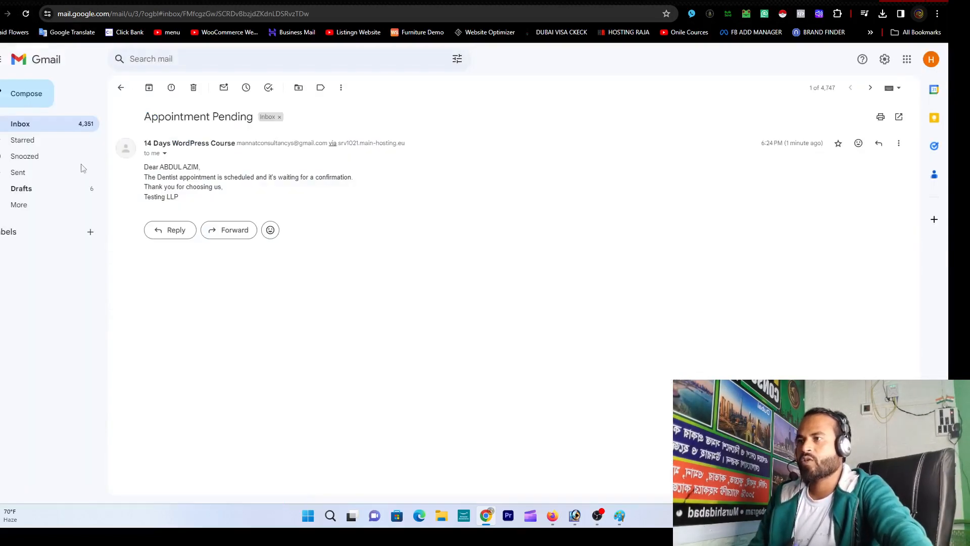
pyautogui.click(19, 124)
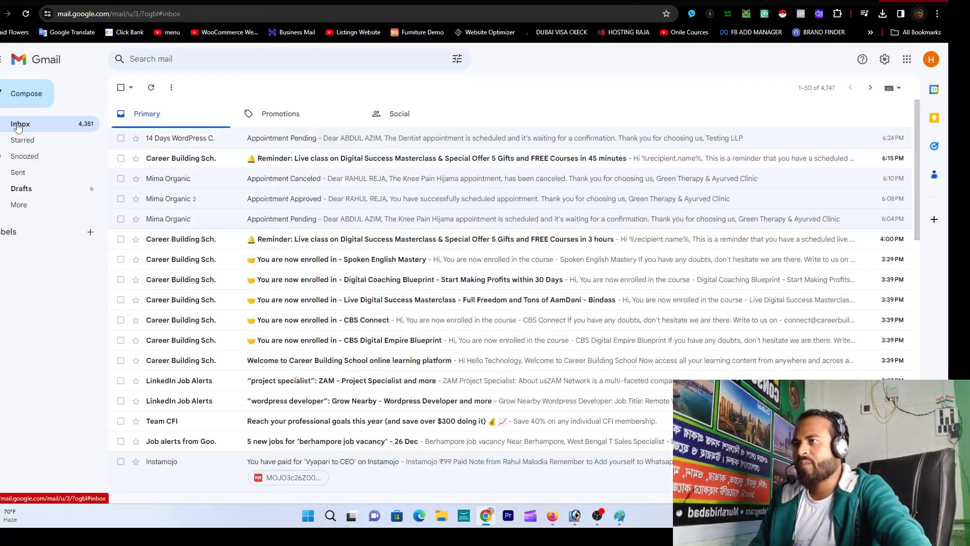
pyautogui.click(25, 14)
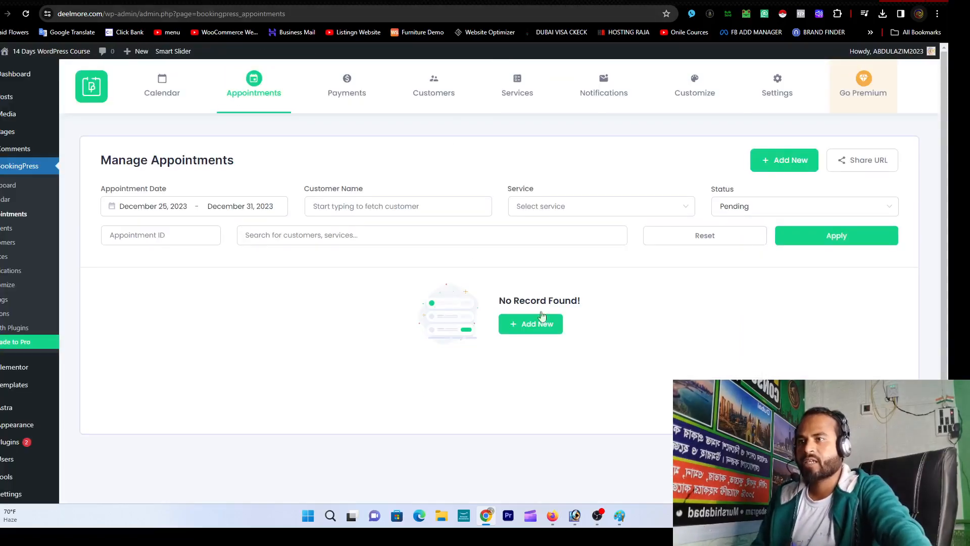
# Step: Review the BookingPress Payments list from the Revenue card, leaving the payment status unchanged
pyautogui.click(7, 188)
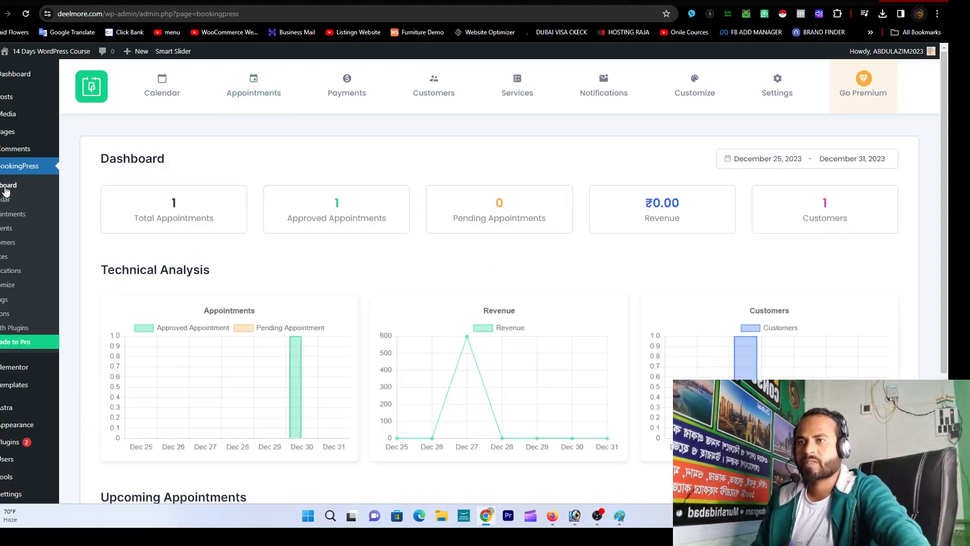
pyautogui.click(669, 209)
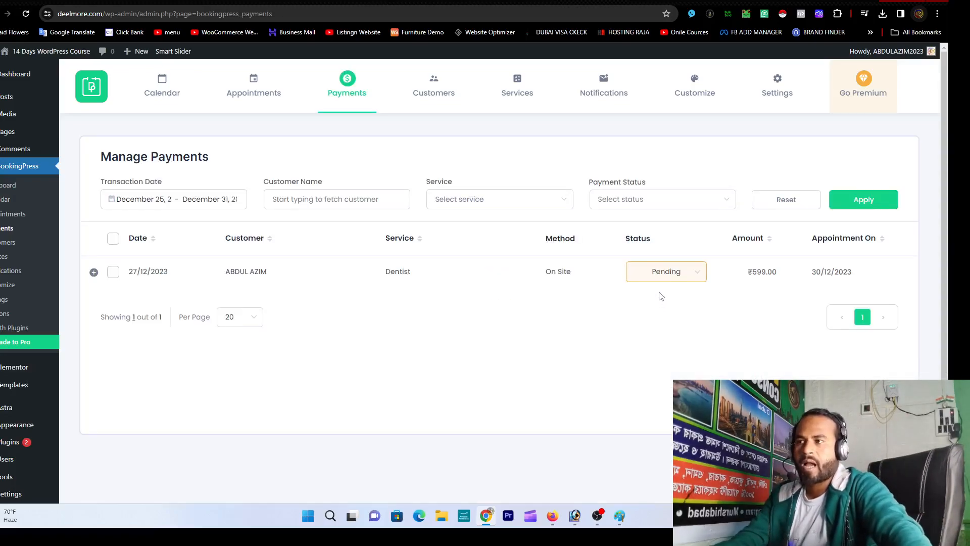
pyautogui.click(705, 273)
pyautogui.click(572, 330)
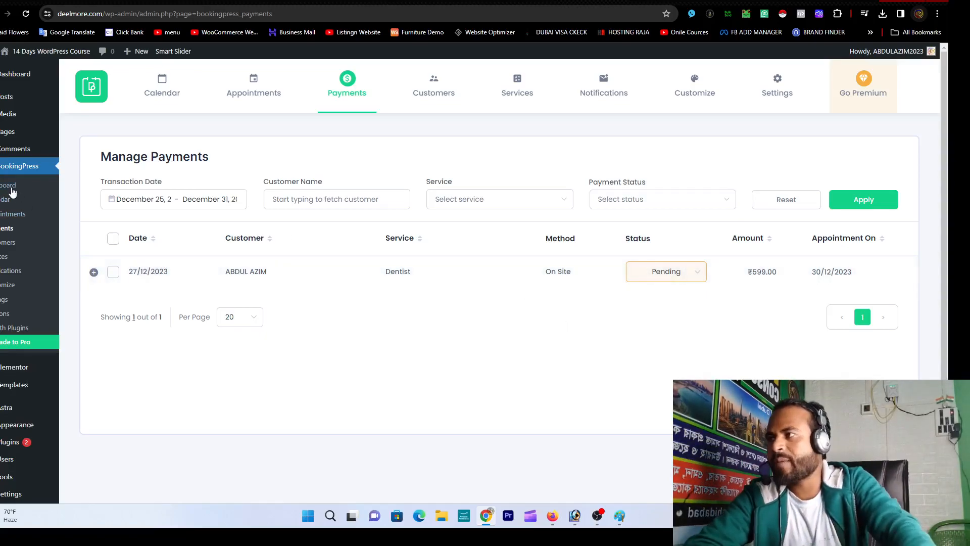
pyautogui.click(9, 215)
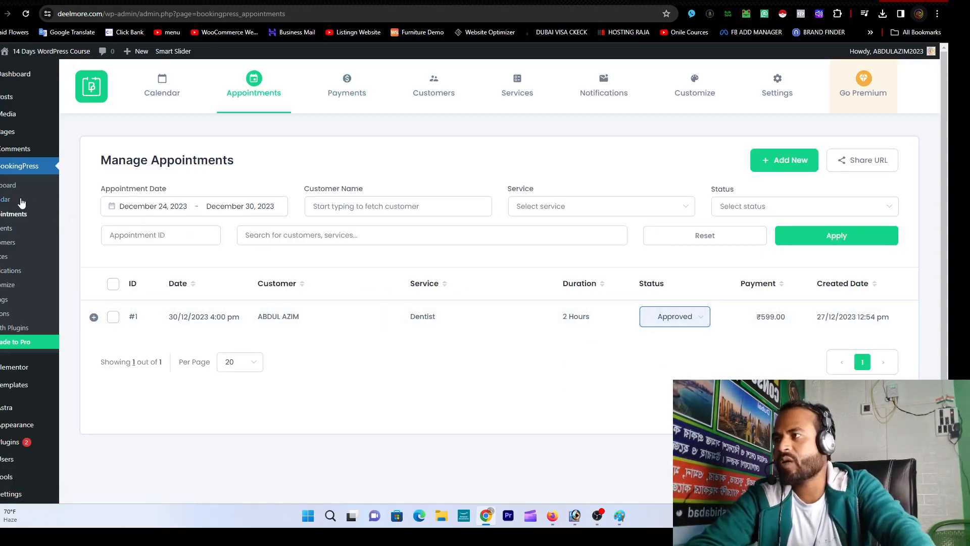
# Step: Check the appointments list and the dashboard's 1 approved appointment and ₹0.00 revenue
pyautogui.click(7, 187)
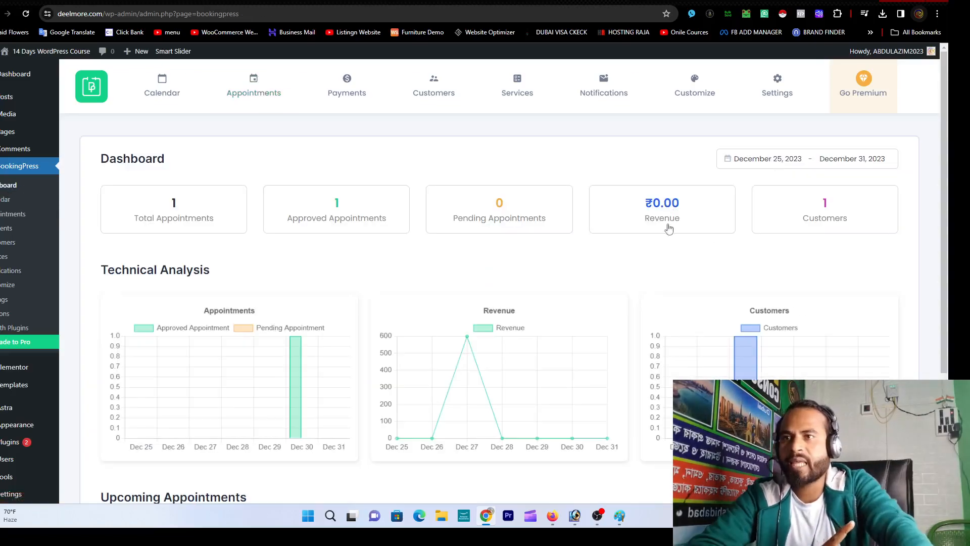
pyautogui.scroll(-2, 495, 270)
pyautogui.scroll(2, 495, 270)
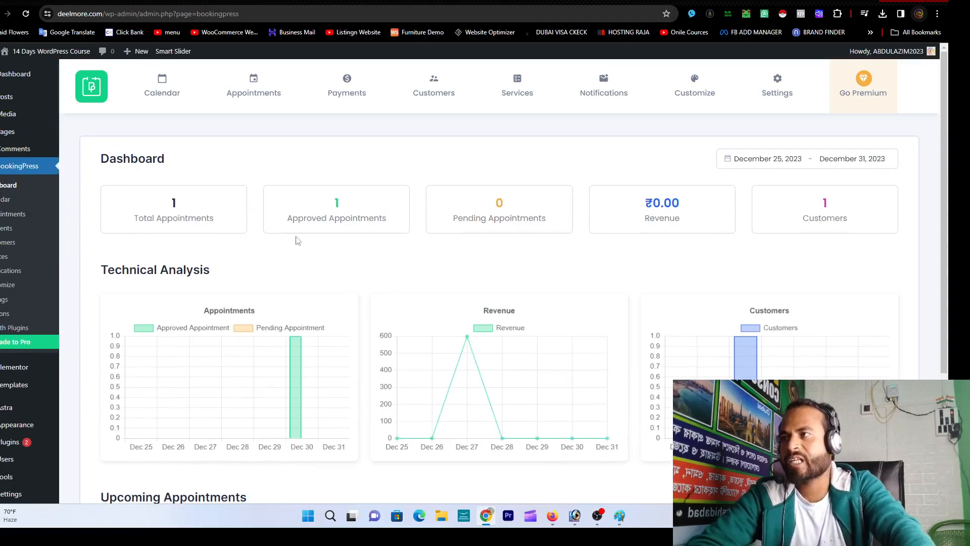
pyautogui.click(189, 218)
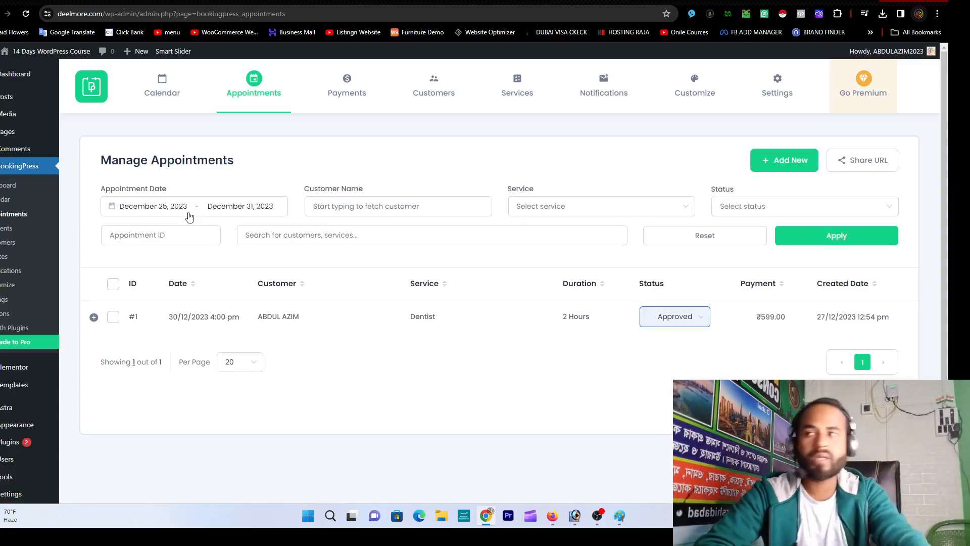
pyautogui.click(7, 185)
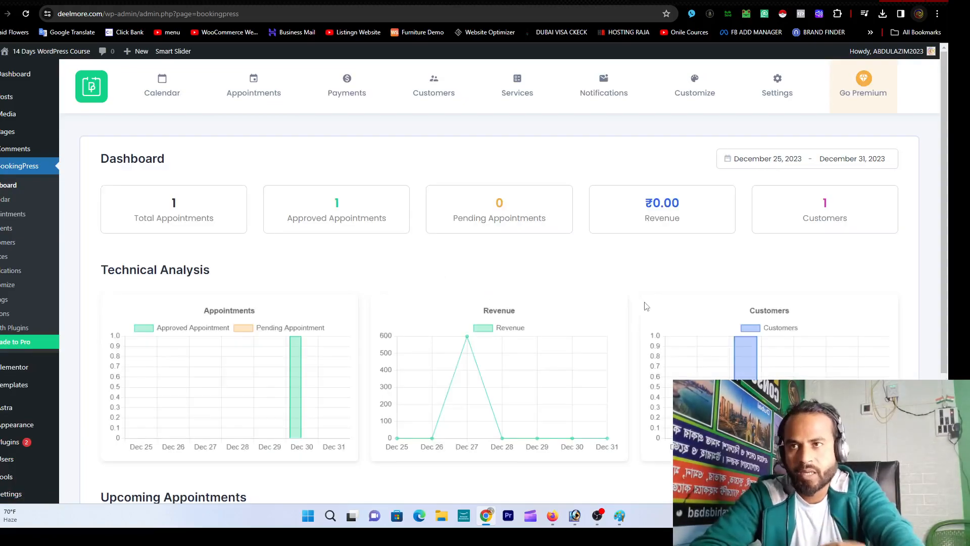
# Step: Change the ₹599.00 Dentist payment from Pending to Paid, then switch to Gmail
pyautogui.click(670, 221)
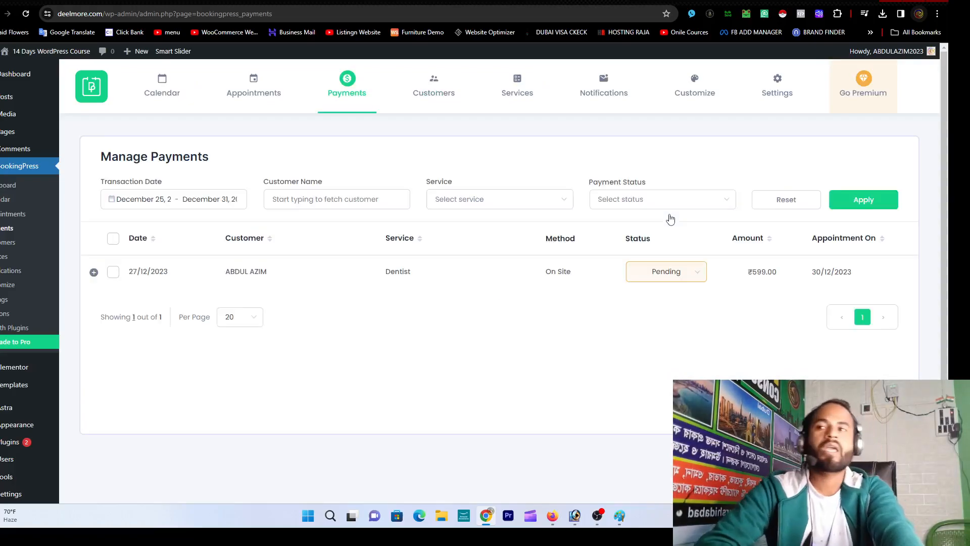
pyautogui.click(697, 278)
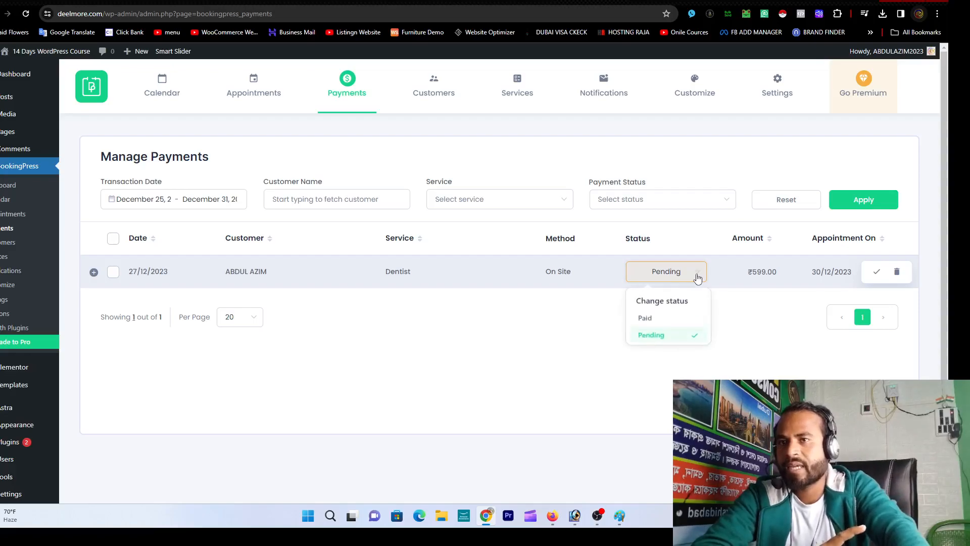
pyautogui.click(672, 323)
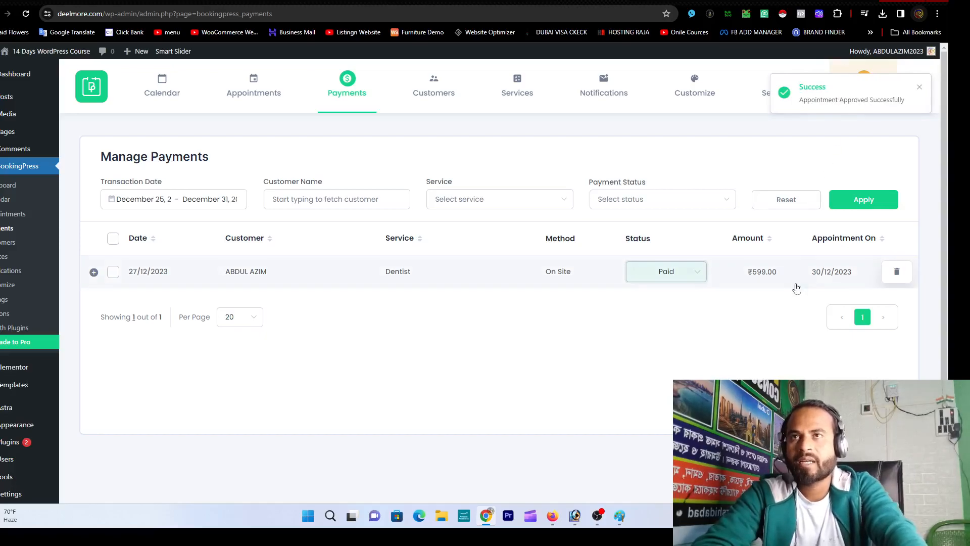
pyautogui.click(798, 0)
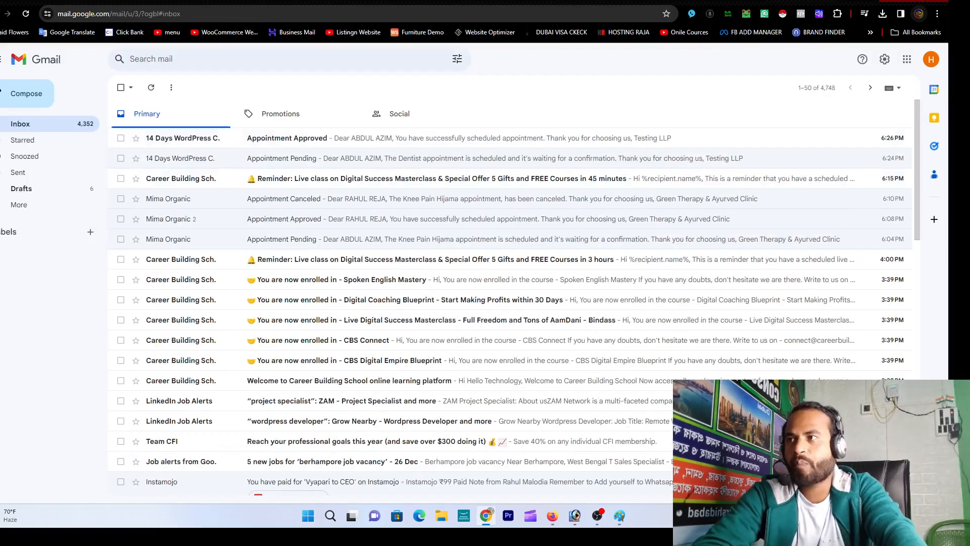
# Step: Read the Appointment Approved email, then reload the BookingPress dashboard for ₹599.00 revenue
pyautogui.click(397, 139)
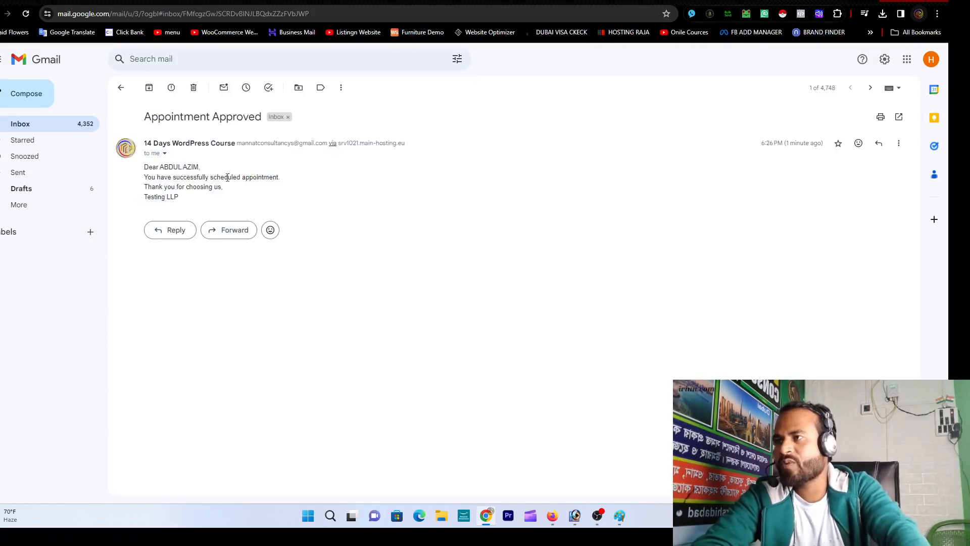
pyautogui.moveTo(252, 178); pyautogui.dragTo(305, 181)
pyautogui.click(305, 181)
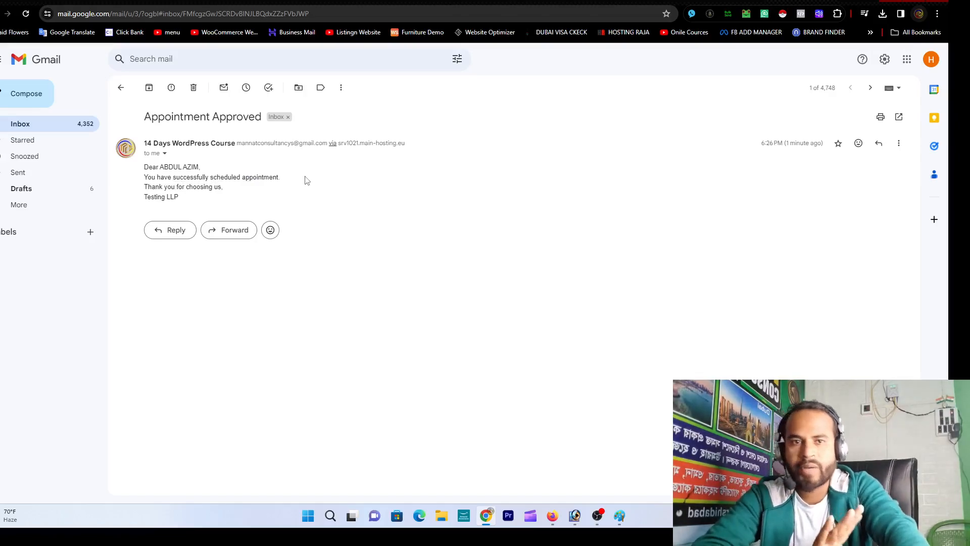
pyautogui.moveTo(231, 178); pyautogui.dragTo(303, 180)
pyautogui.click(303, 179)
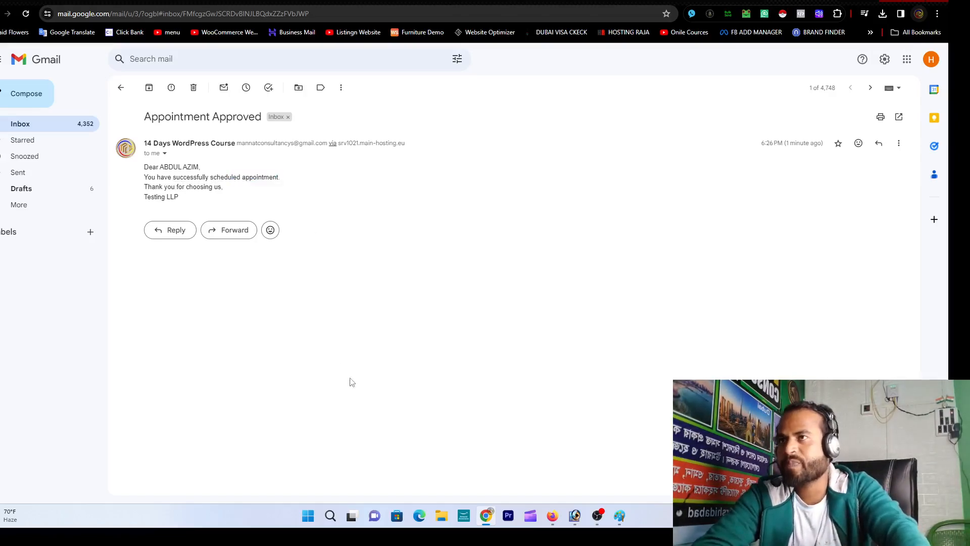
pyautogui.hotkey('ctrl', 'Tab')
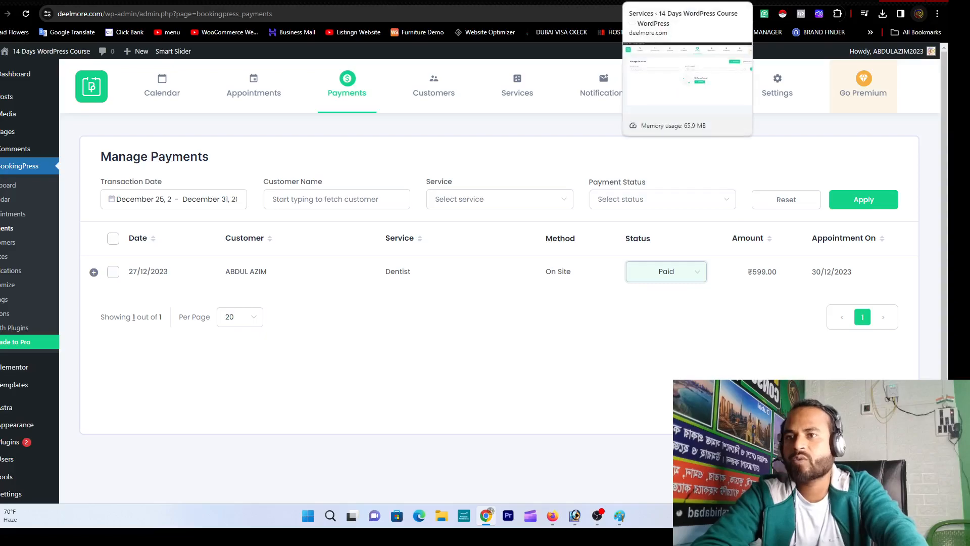
pyautogui.click(8, 189)
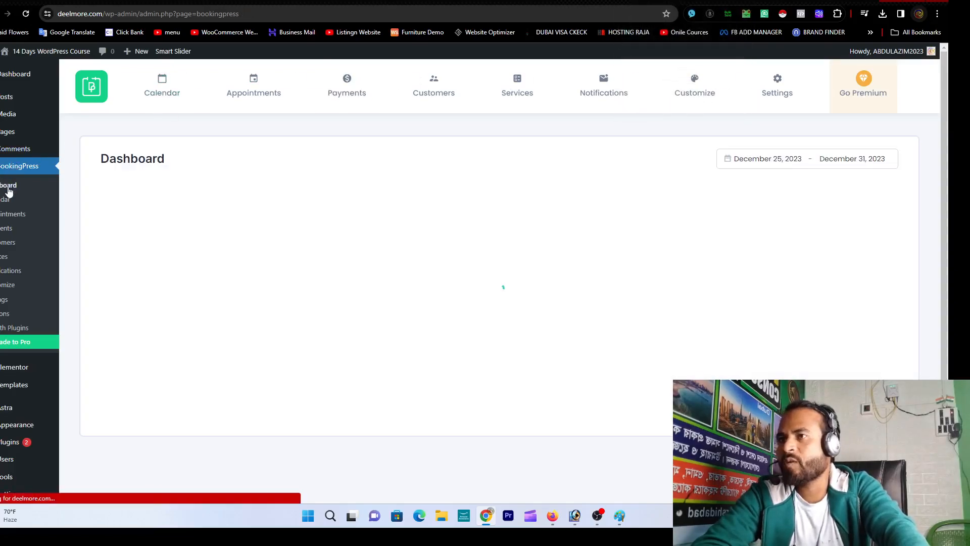